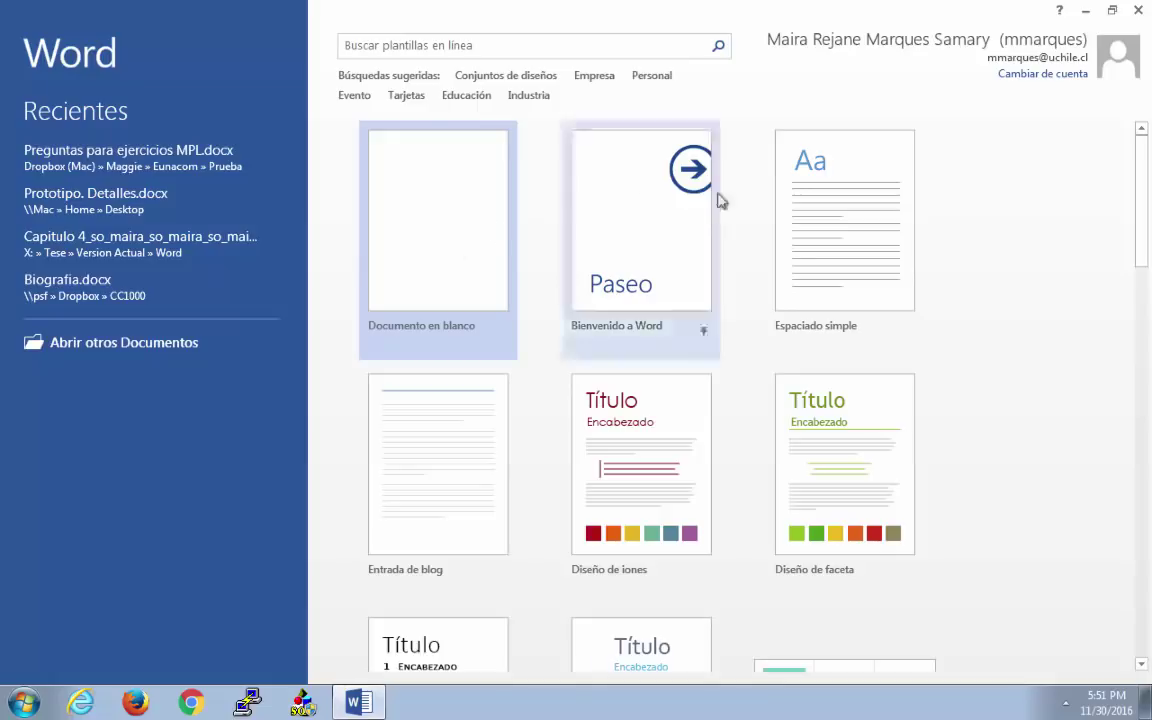
# - Browse the available templates, create a blank document and dismiss the Office updates notice
pyautogui.click(1140, 604)
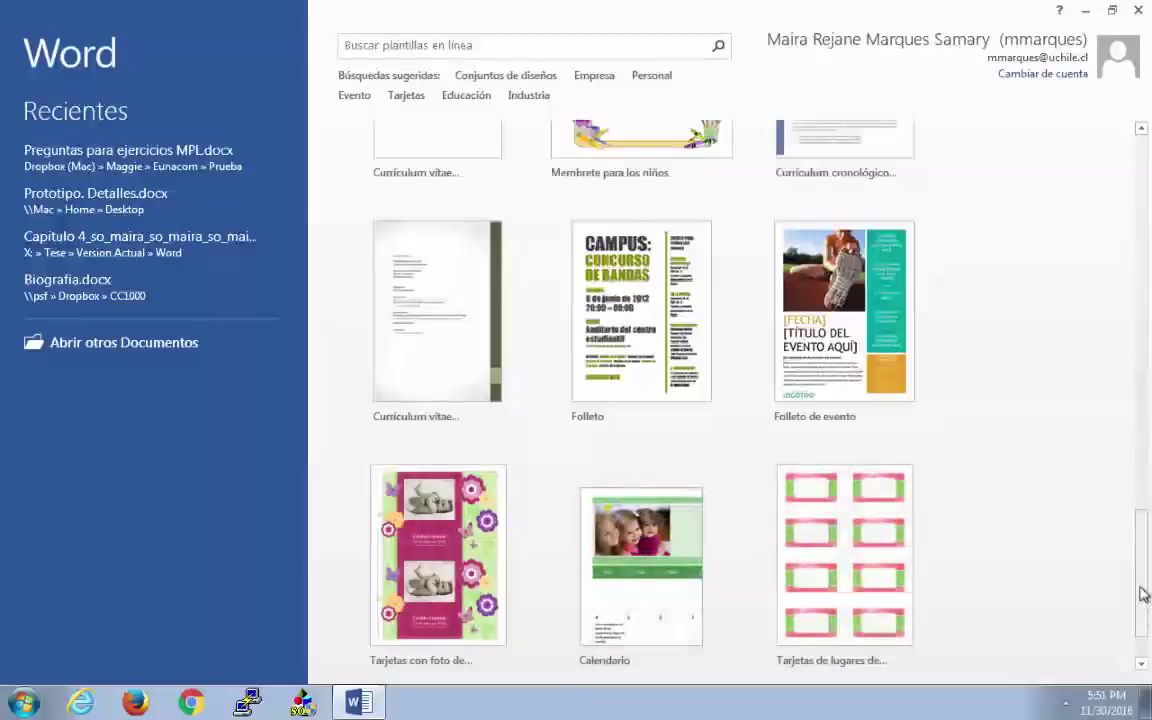
pyautogui.moveTo(1146, 557); pyautogui.dragTo(1143, 130)
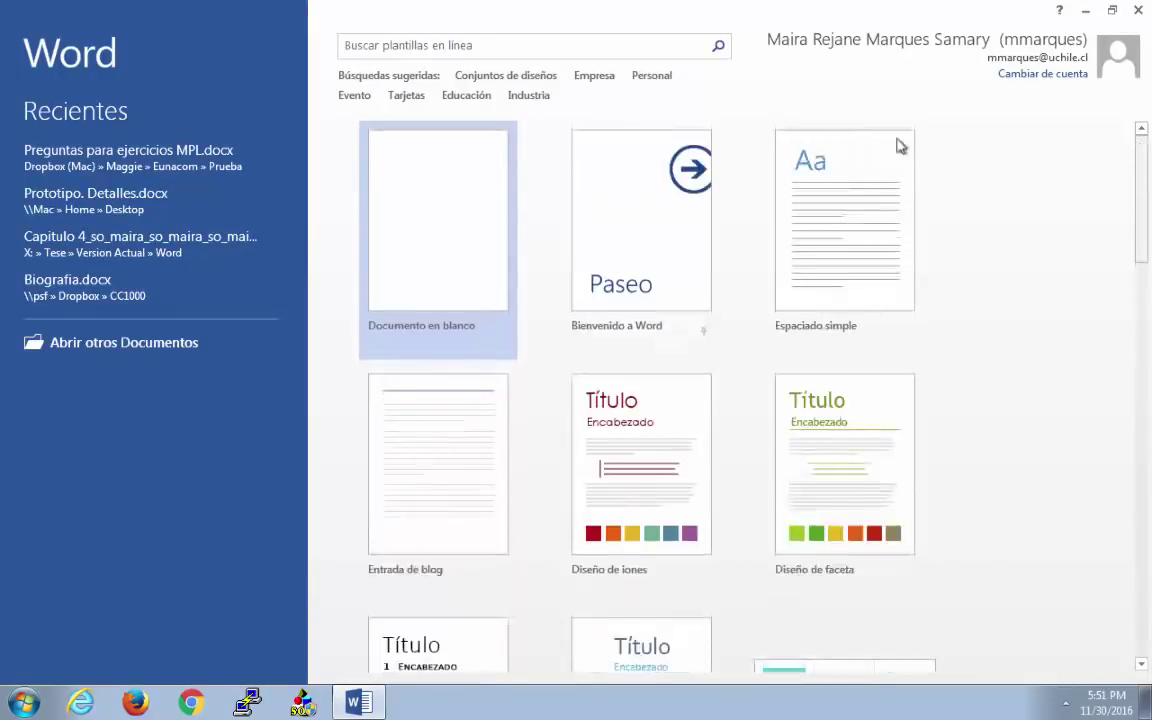
pyautogui.click(457, 227)
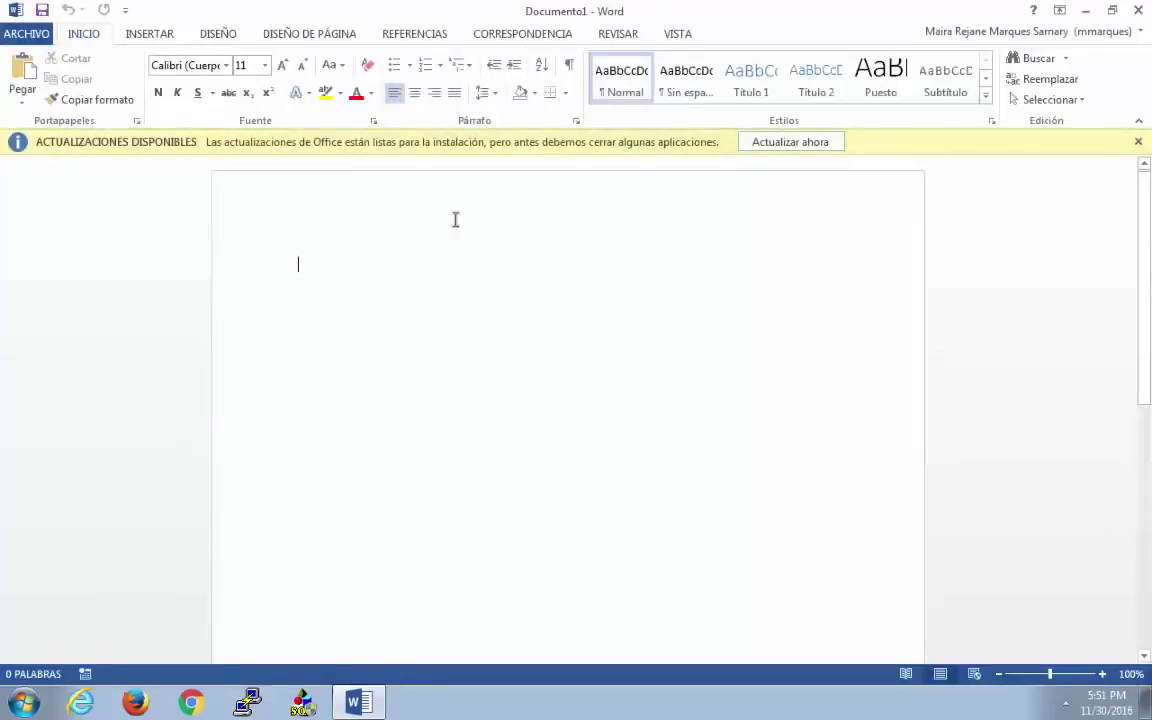
pyautogui.click(1137, 143)
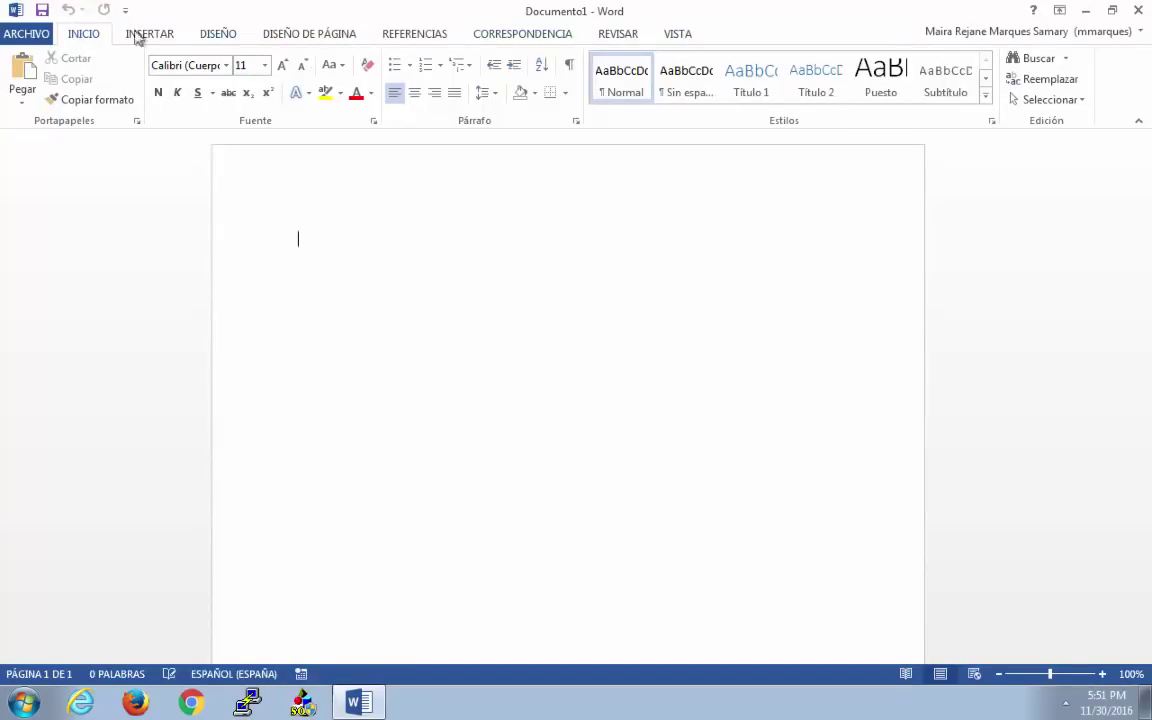
# - Save the document in the computer's Desktop folder as Clase Word.docx
pyautogui.click(27, 37)
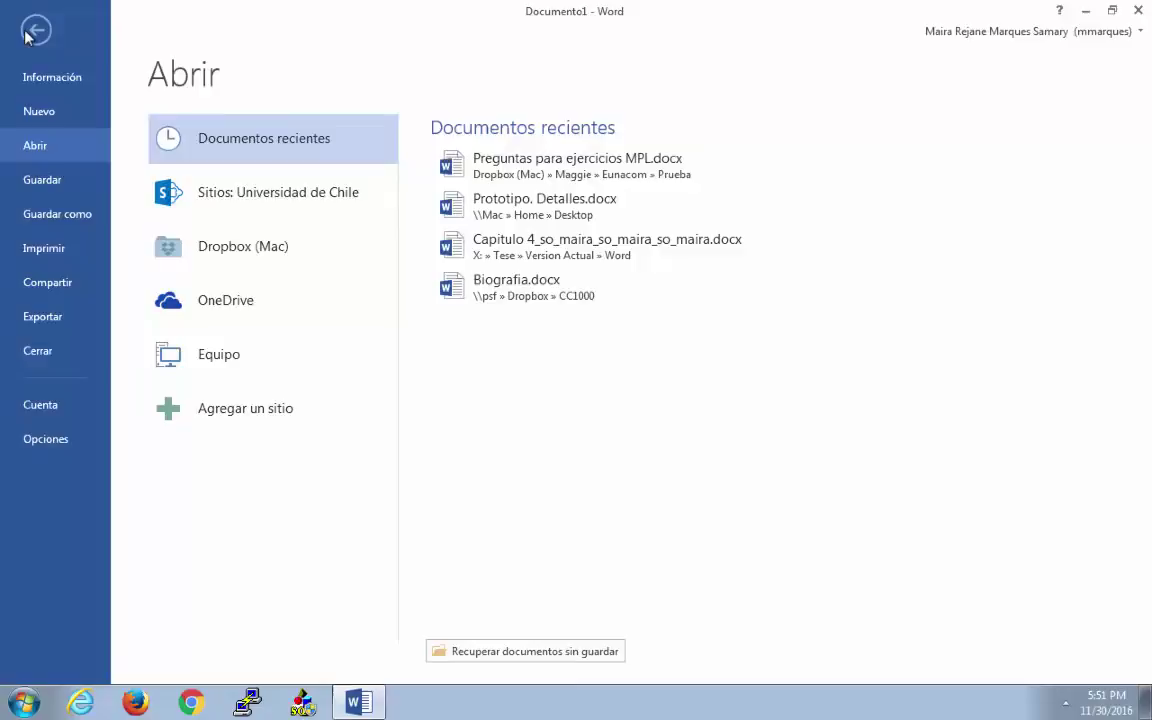
pyautogui.click(68, 215)
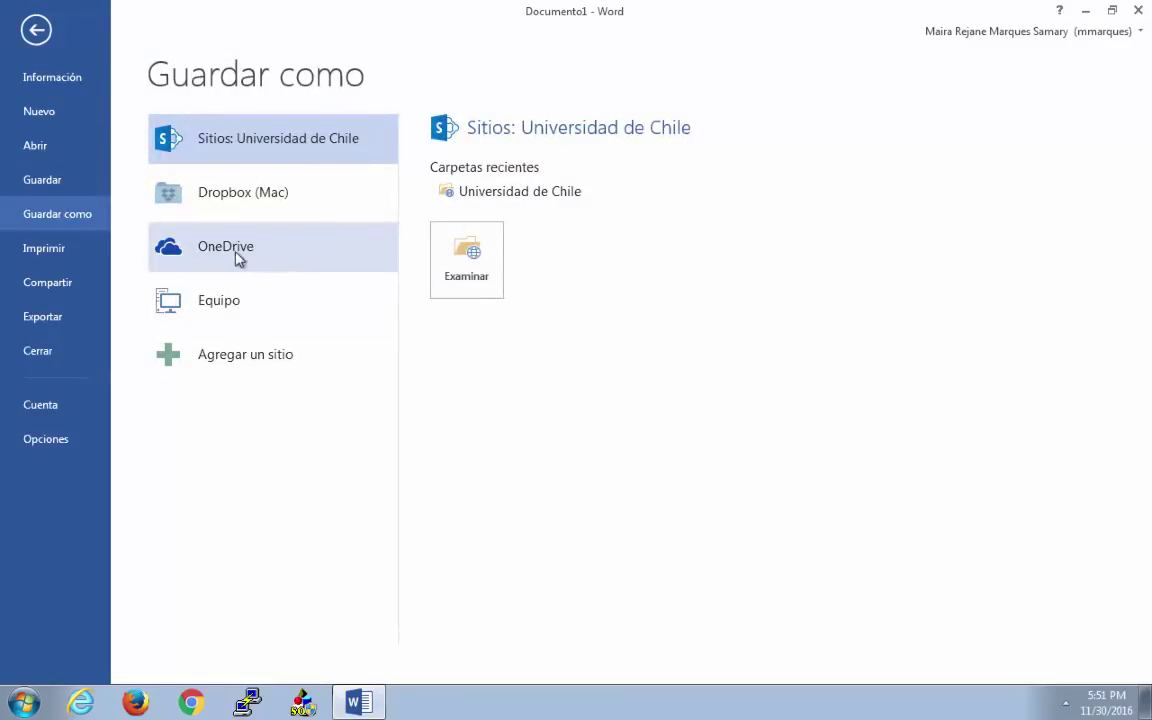
pyautogui.click(238, 303)
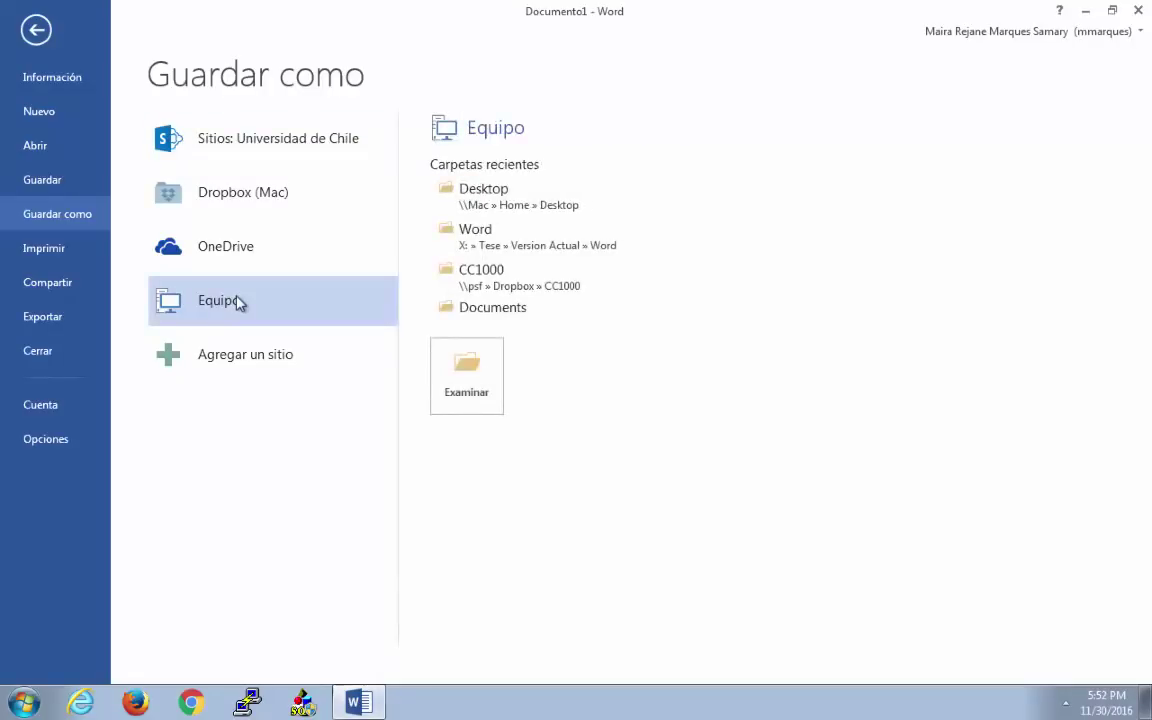
pyautogui.click(504, 190)
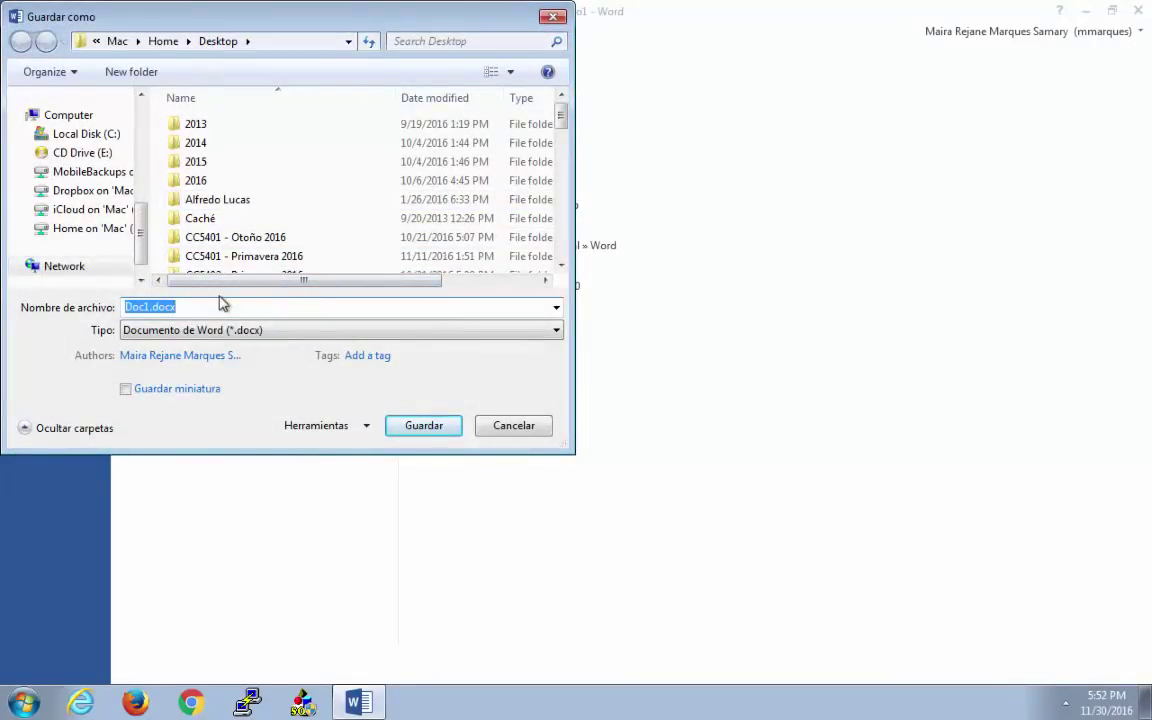
pyautogui.press('Left')
pyautogui.press('Left')
pyautogui.press('Left')
pyautogui.press('Left')
pyautogui.press('Left')
pyautogui.press('Left')
pyautogui.press('Left')
pyautogui.press('Delete')
pyautogui.press('Delete')
pyautogui.press('BackSpace')
pyautogui.press('BackSpace')
pyautogui.write('Clase ')
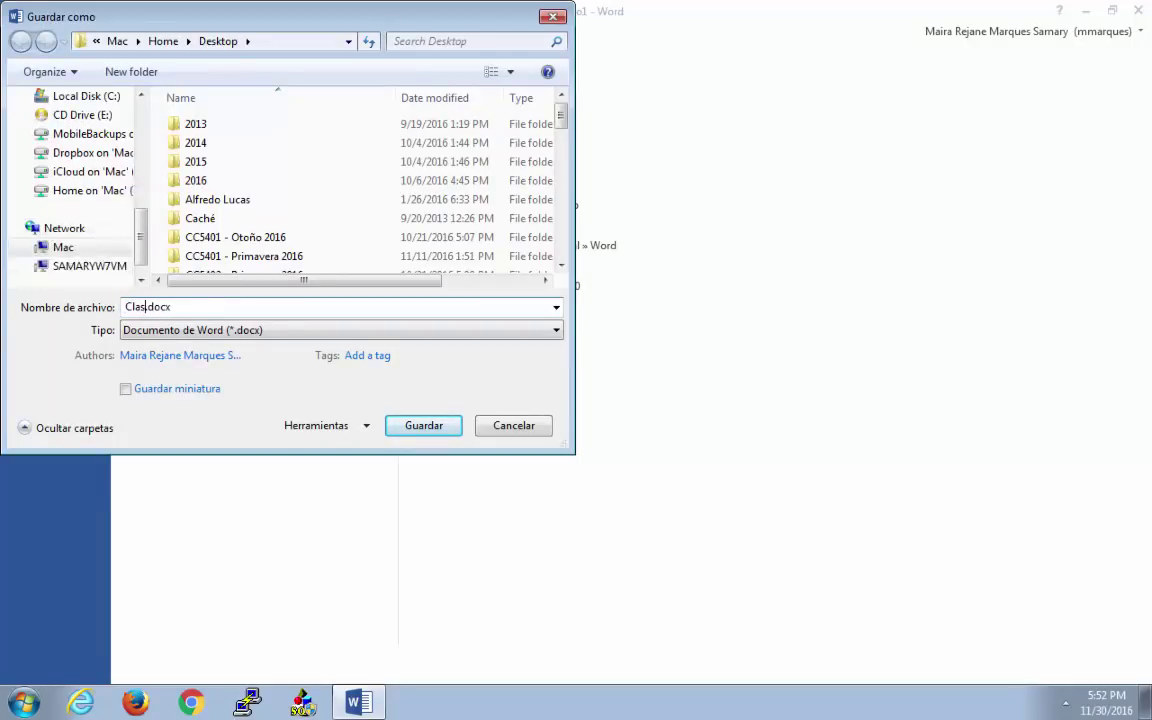
pyautogui.write('Word')
pyautogui.press('Return')
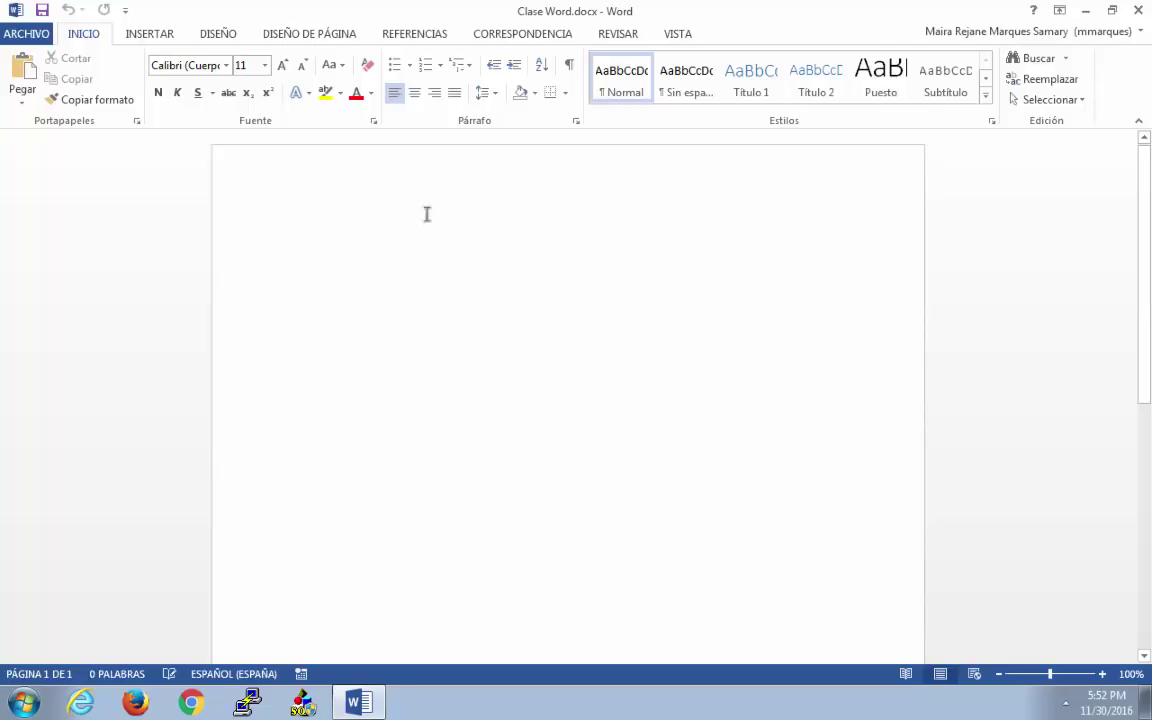
pyautogui.click(227, 66)
pyautogui.click(227, 66)
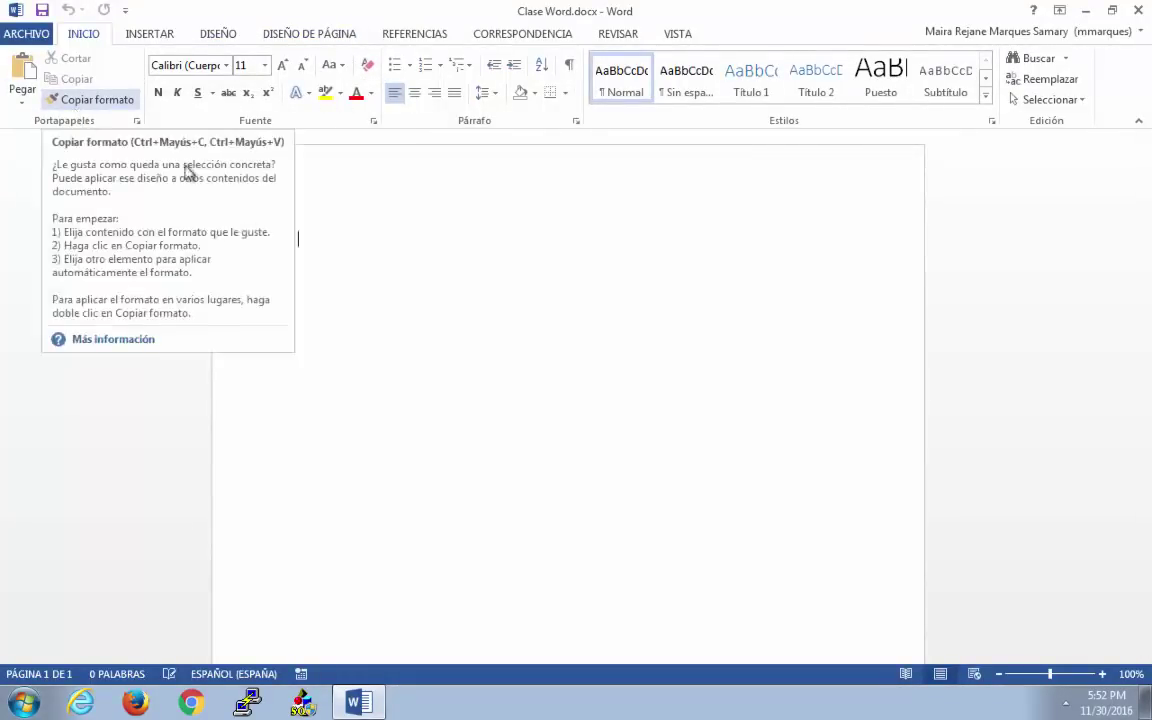
pyautogui.click(20, 110)
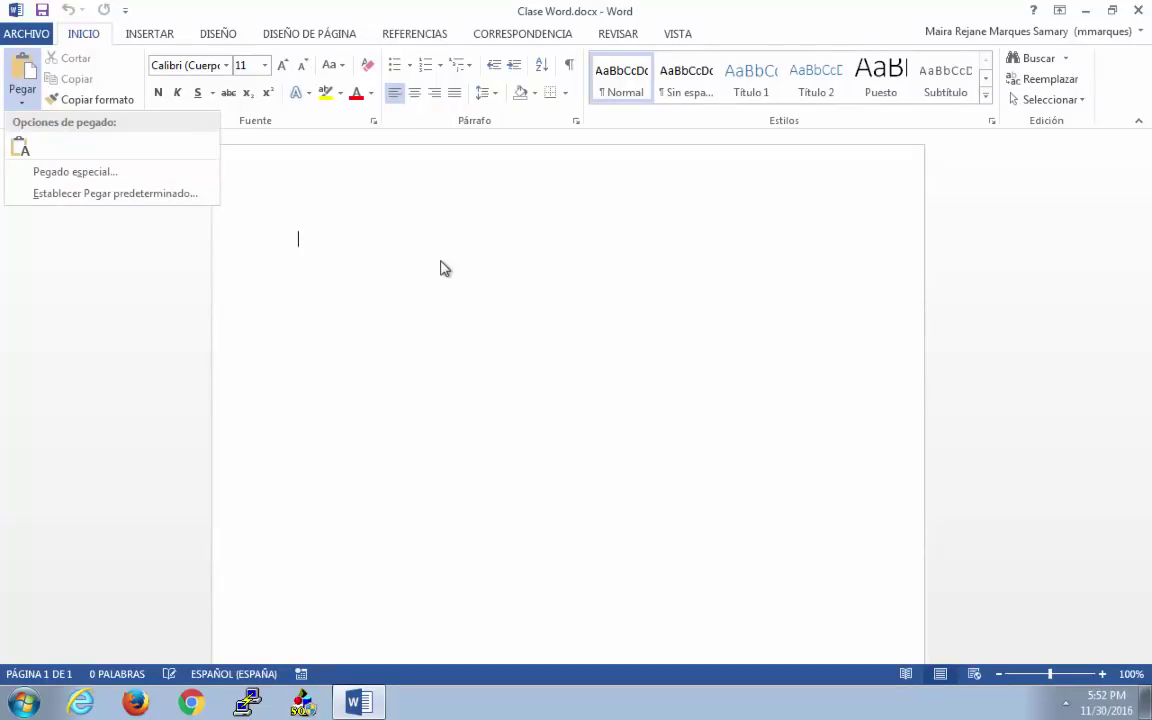
pyautogui.click(425, 233)
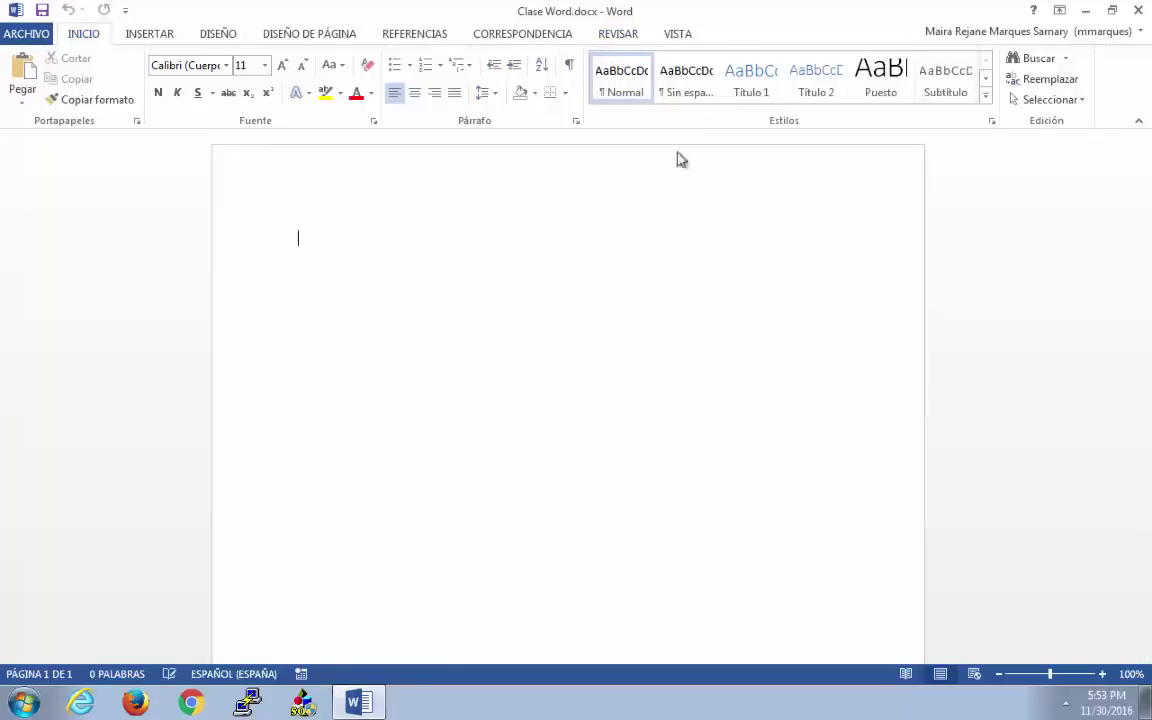
# - Start a new style named Titulo_ plus the author's first name and open its full formatting options
pyautogui.click(987, 101)
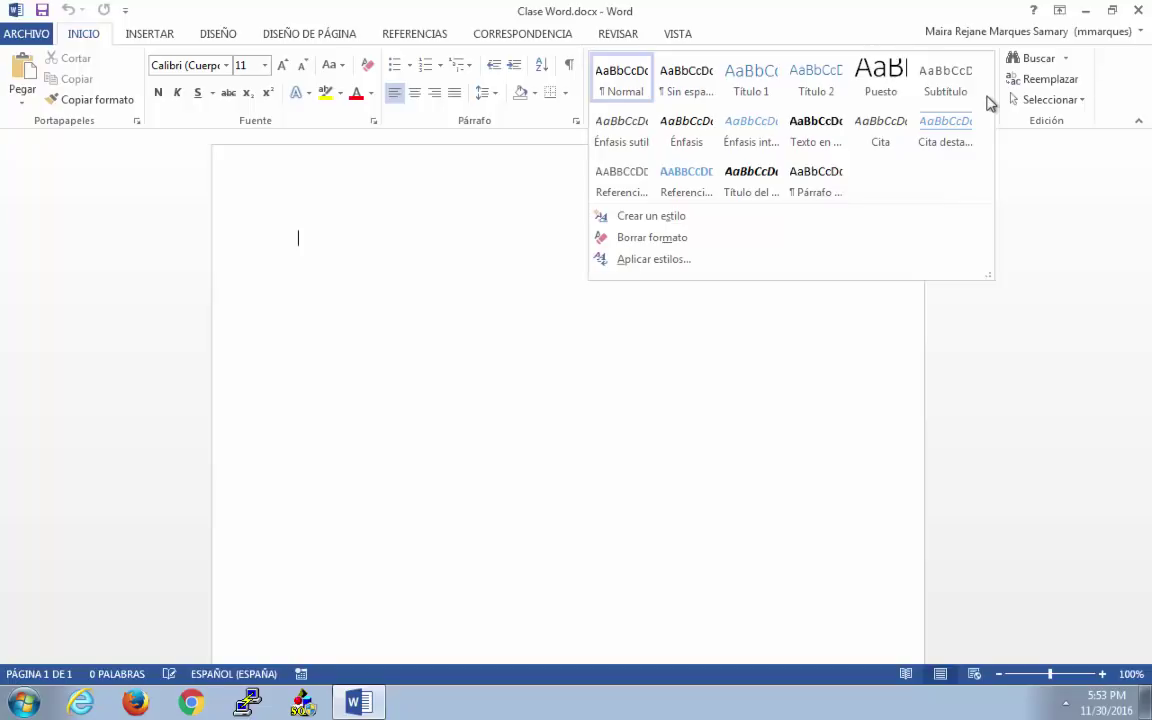
pyautogui.click(670, 217)
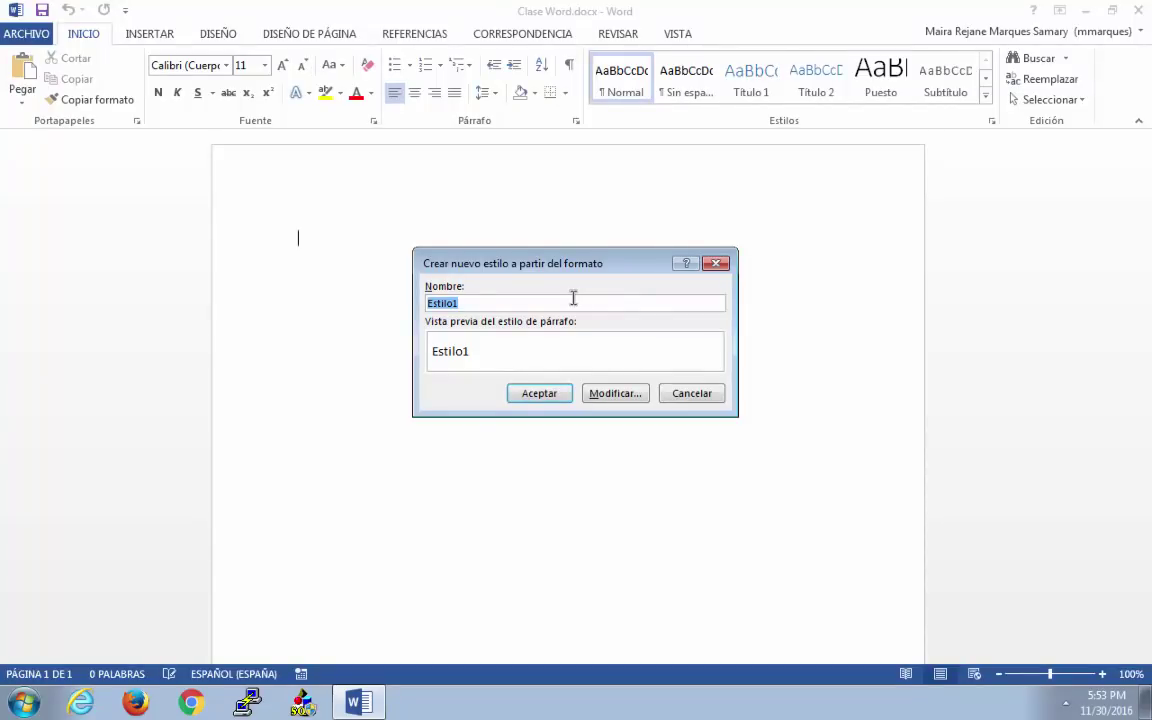
pyautogui.write('Titulo_Maira')
pyautogui.click(612, 396)
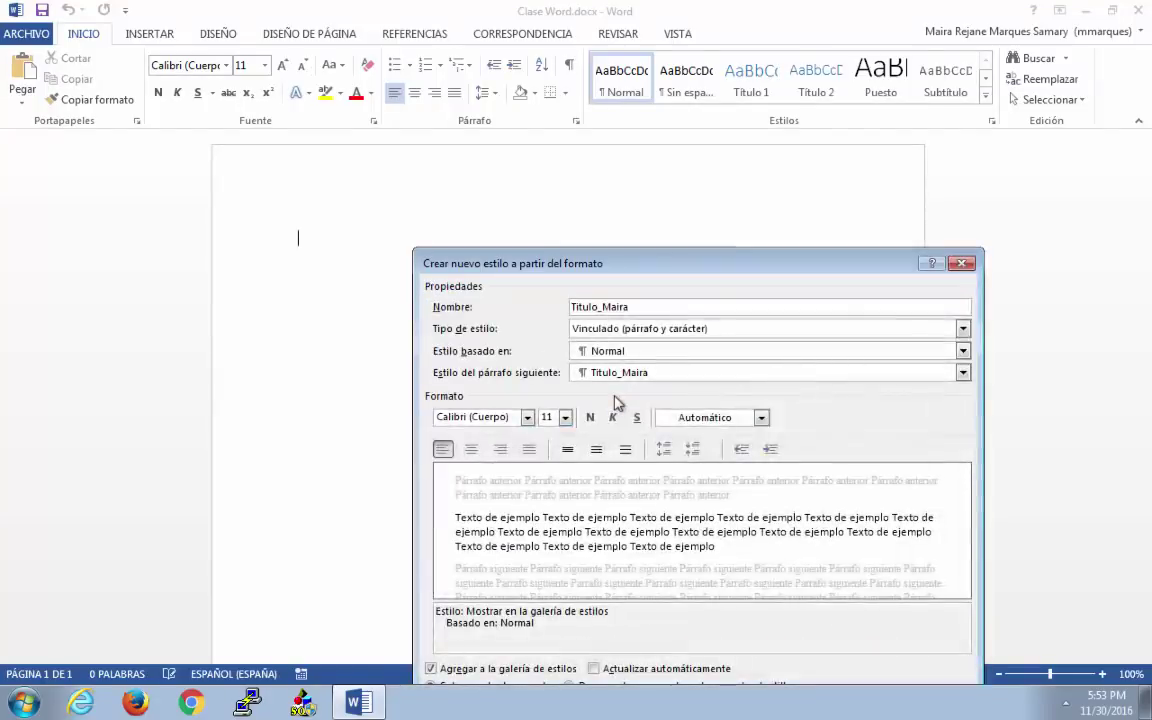
pyautogui.moveTo(668, 270); pyautogui.dragTo(590, 155)
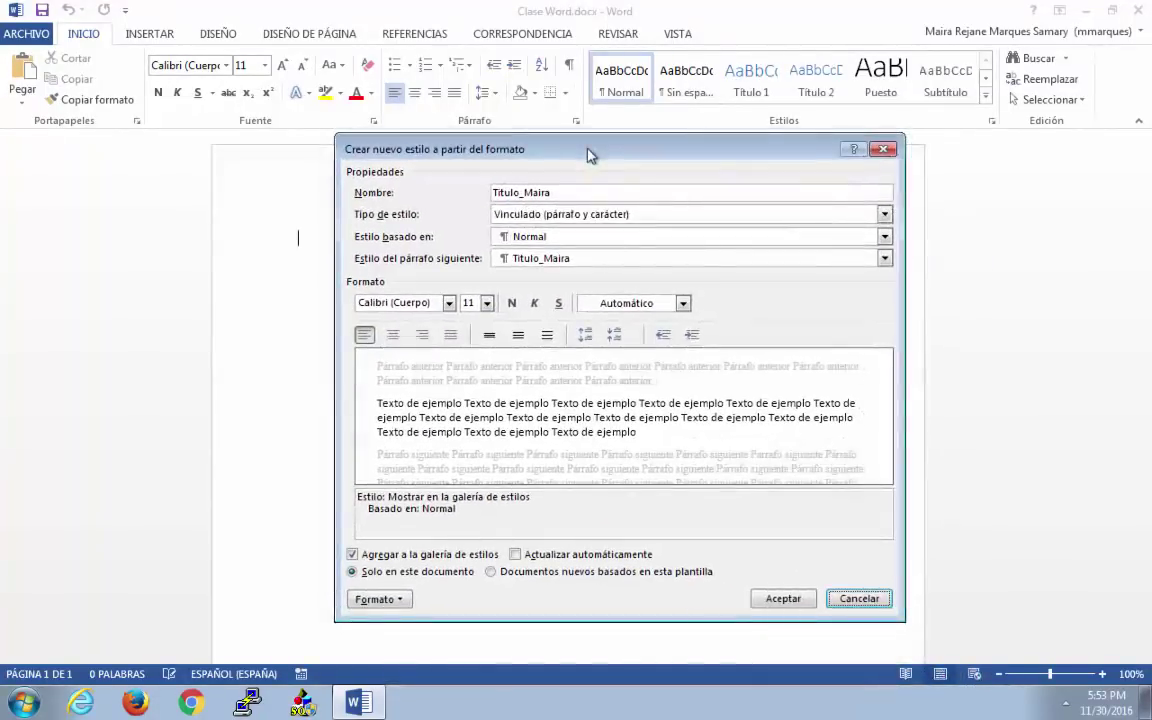
# - Set the new style's type to Vinculado (párrafo y carácter) and base it on Título 1
pyautogui.click(592, 222)
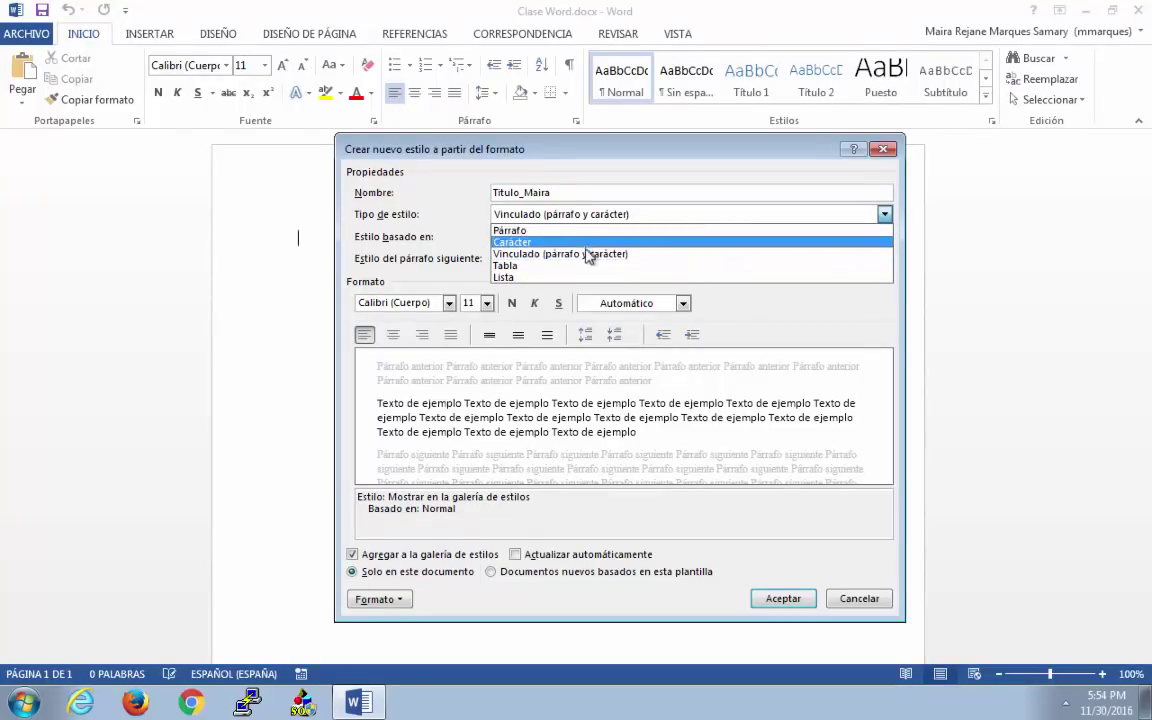
pyautogui.click(590, 254)
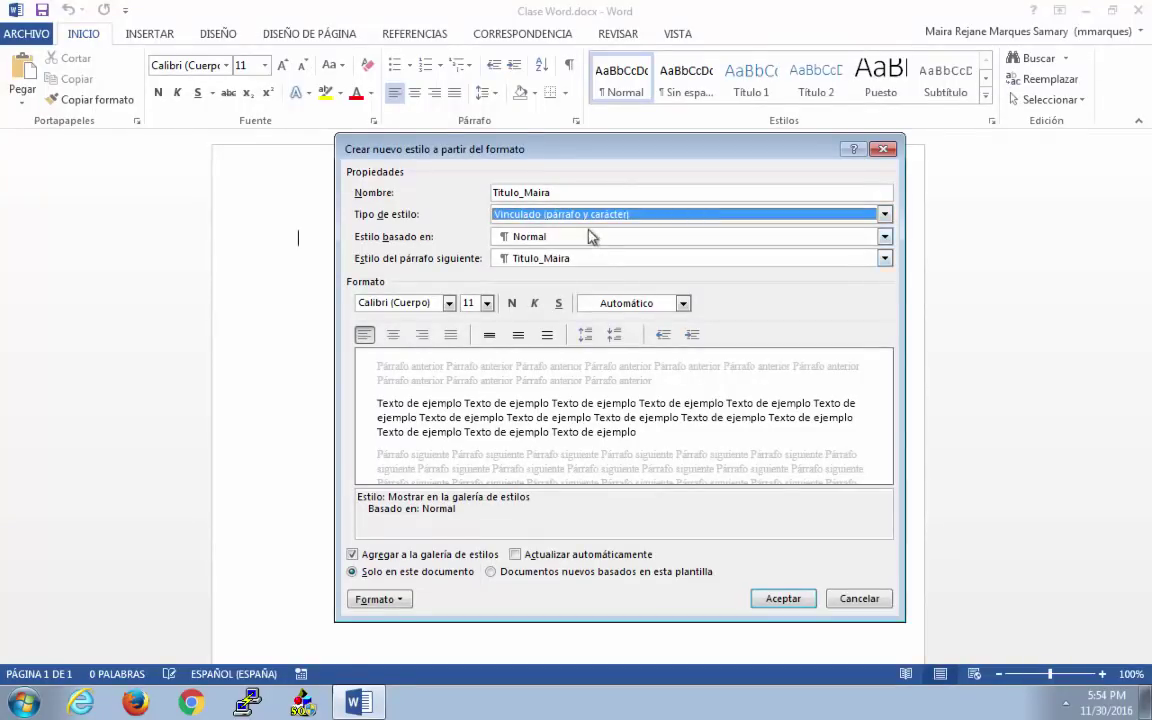
pyautogui.click(590, 237)
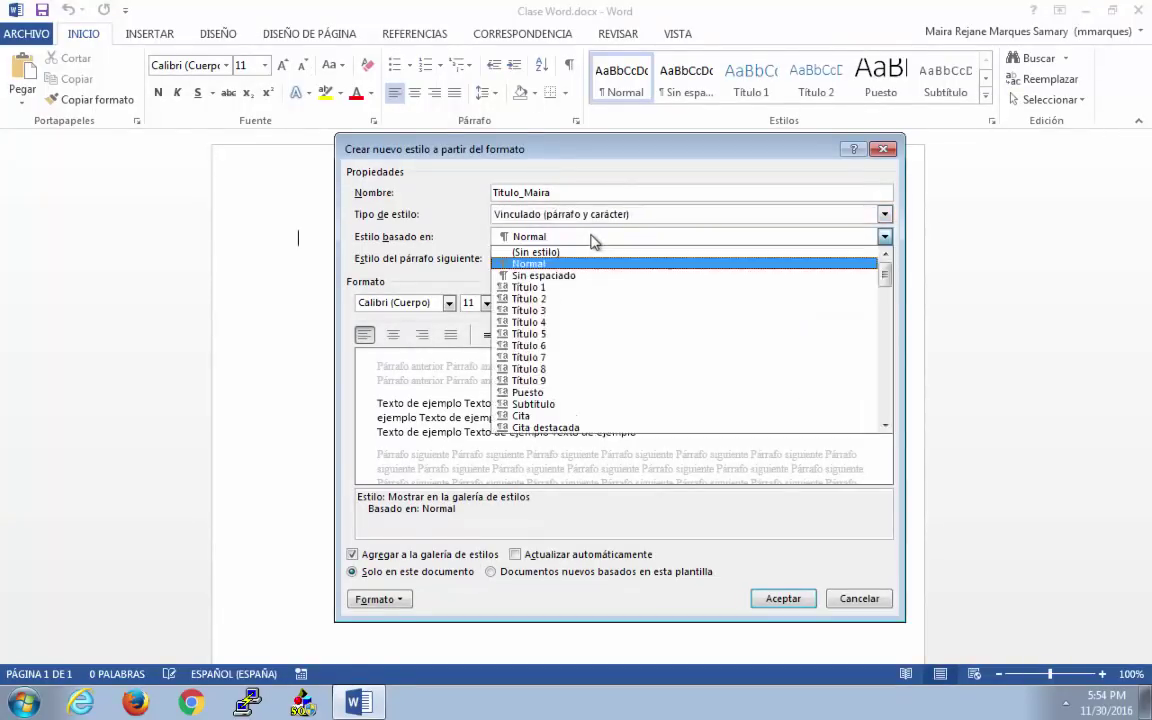
pyautogui.click(573, 289)
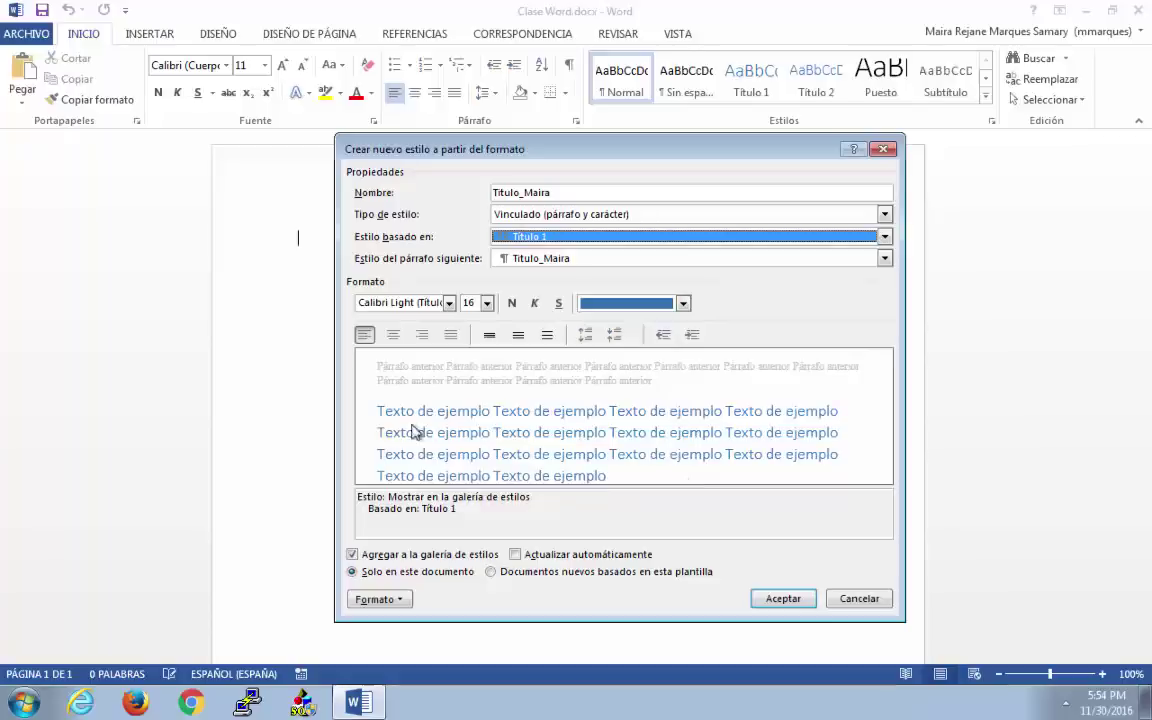
# - Format the style's text in Arial Black, size 14, with the dark grey Énfasis 3 theme colour
pyautogui.click(449, 303)
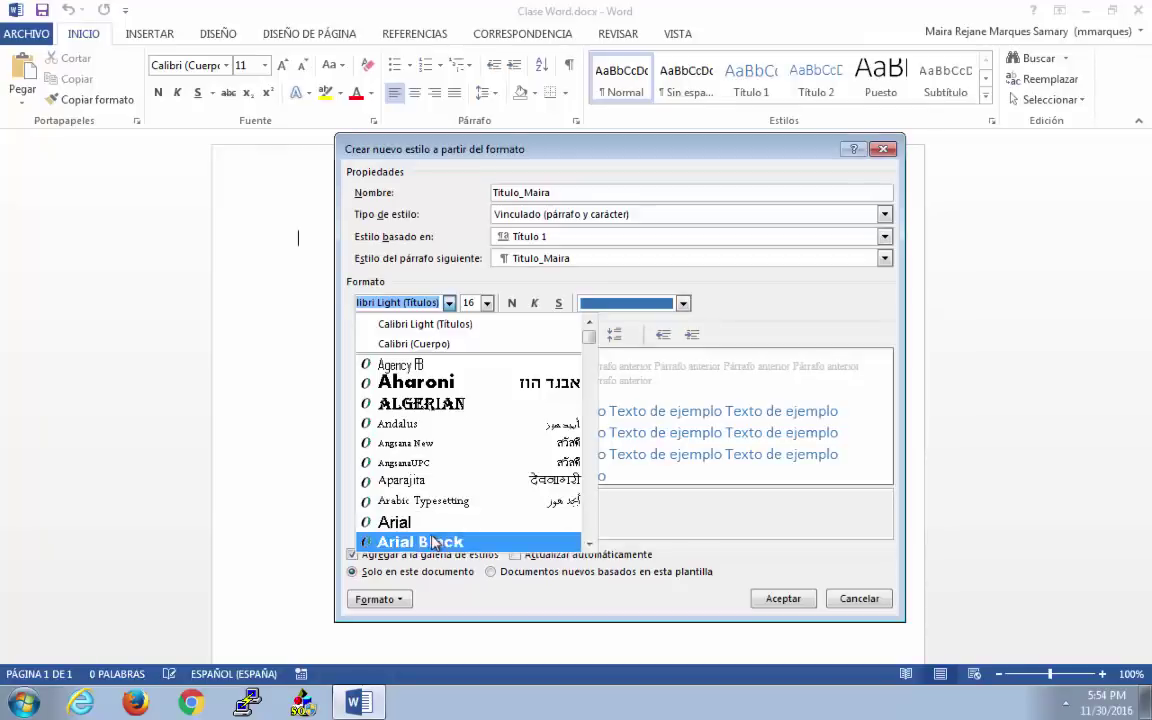
pyautogui.click(392, 541)
pyautogui.click(486, 304)
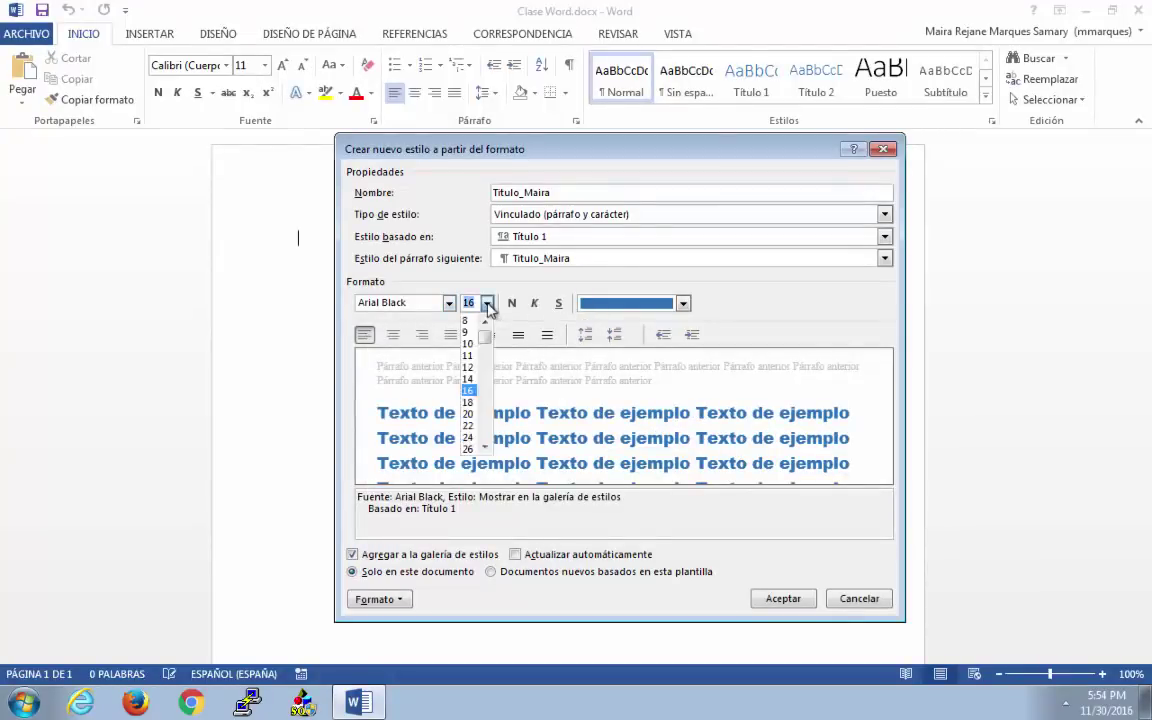
pyautogui.click(476, 366)
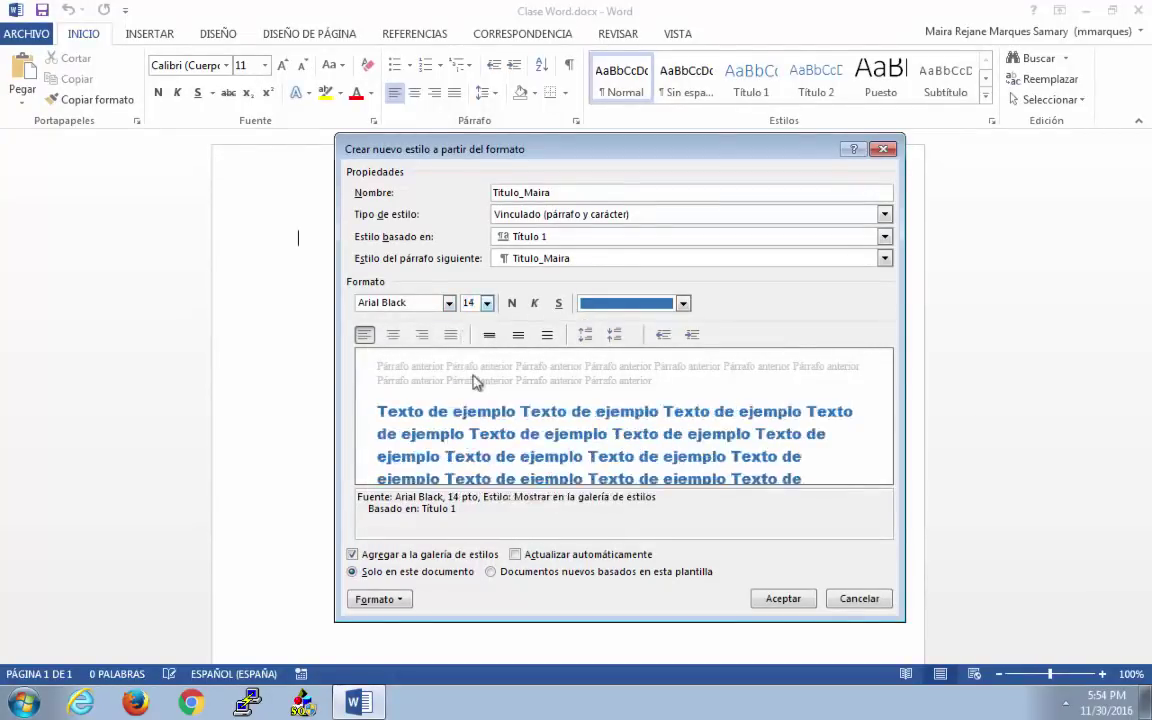
pyautogui.click(683, 305)
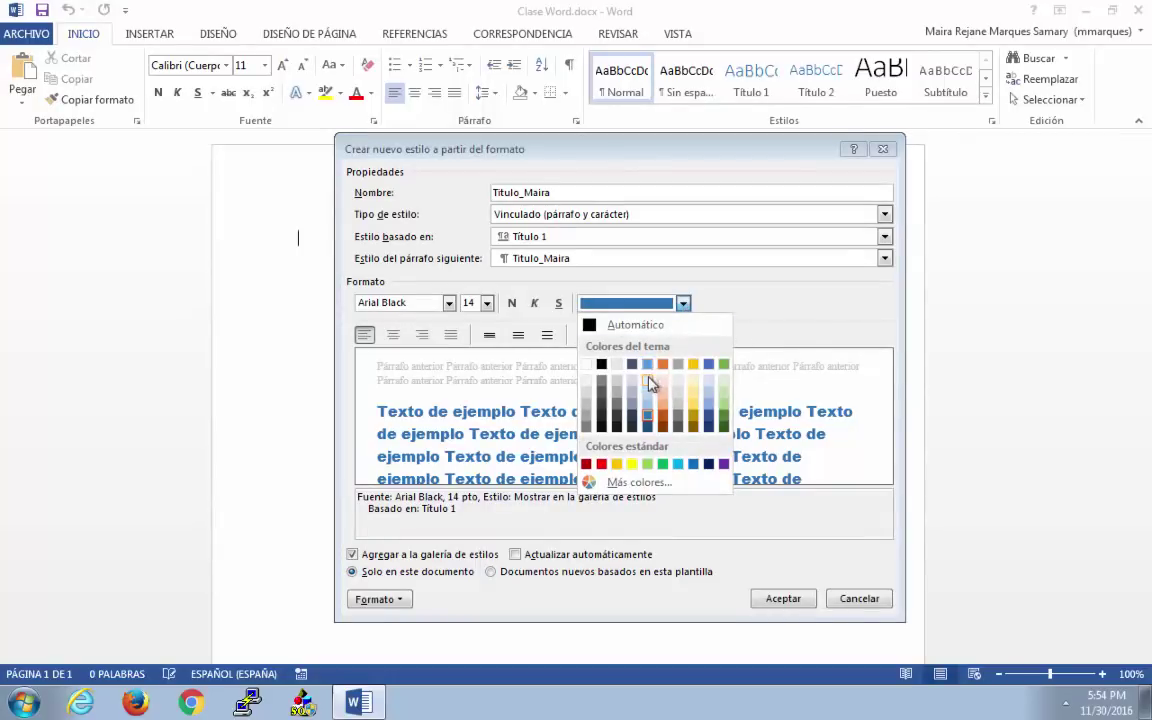
pyautogui.click(676, 418)
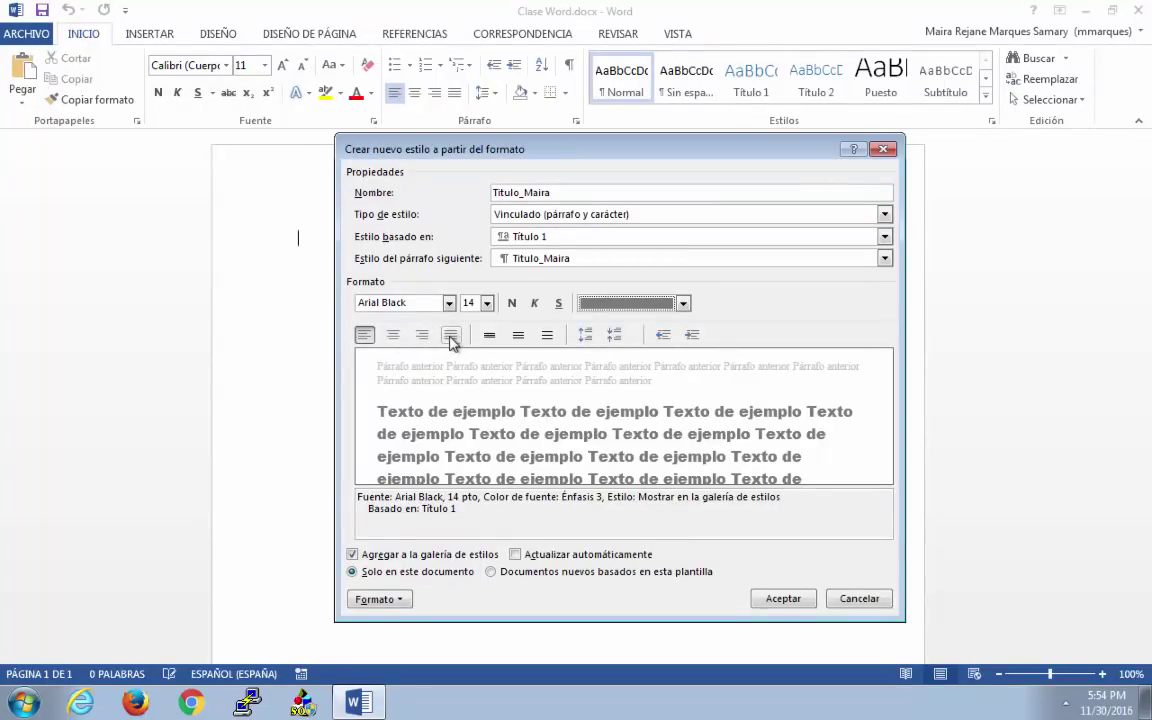
# - Centre the style's paragraphs and set their line spacing to 1.5 lines
pyautogui.click(393, 336)
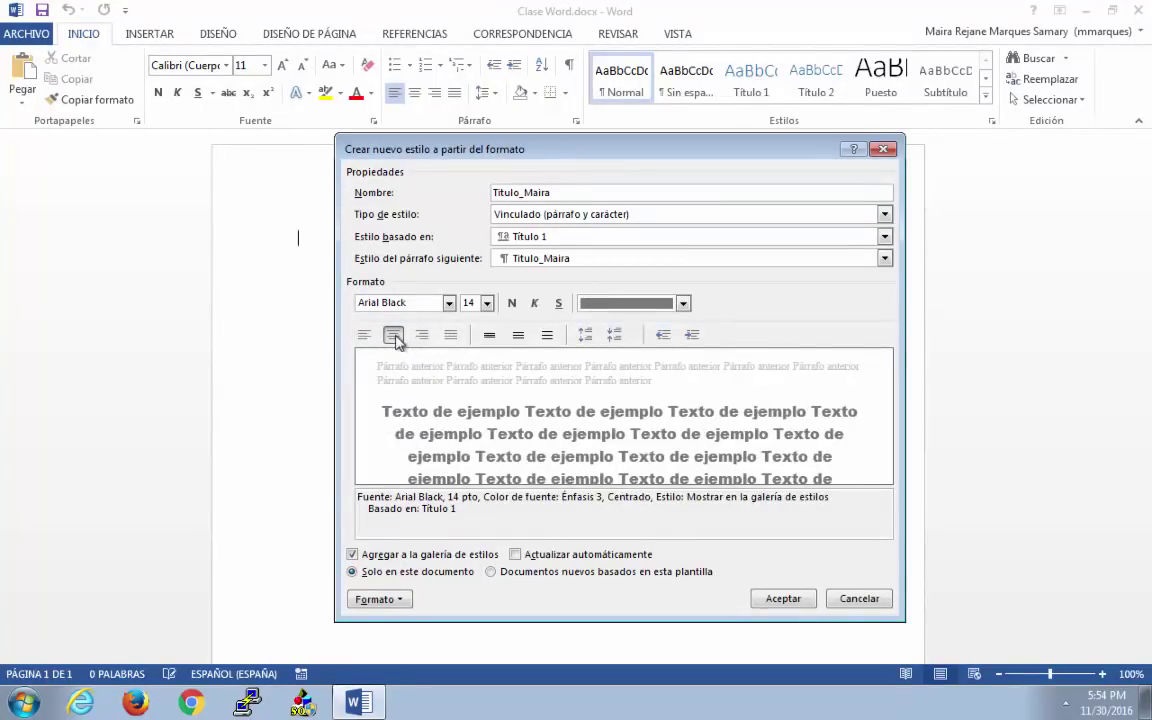
pyautogui.click(490, 338)
pyautogui.click(517, 337)
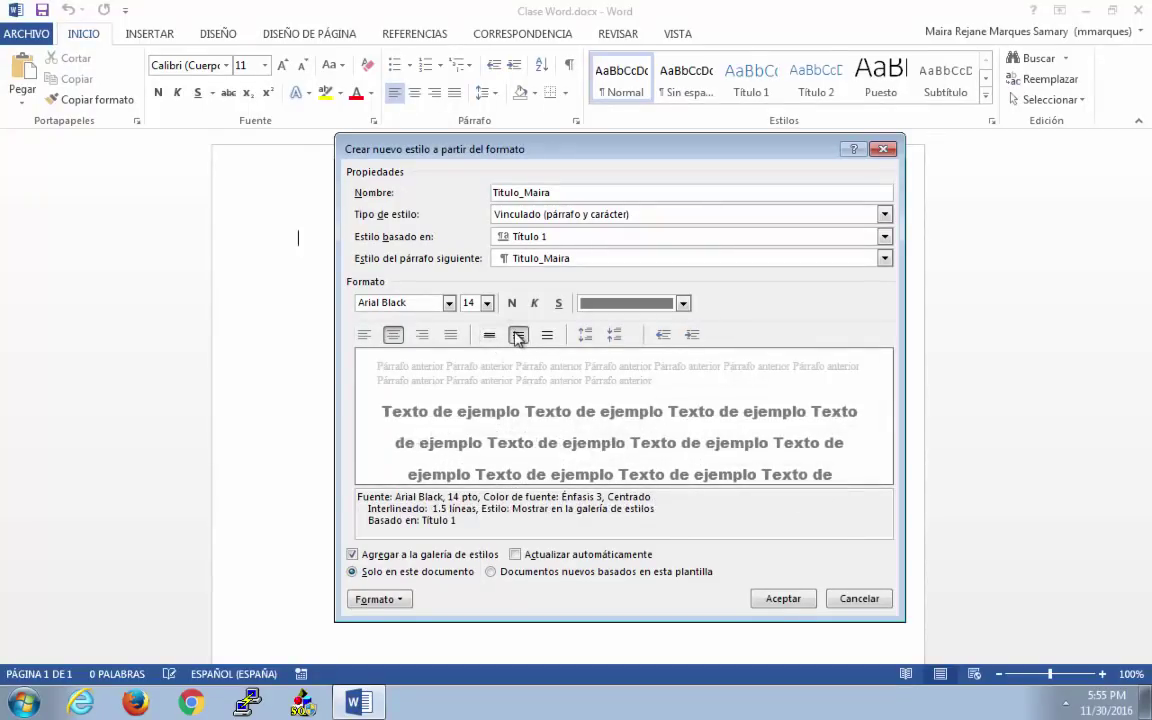
pyautogui.click(547, 336)
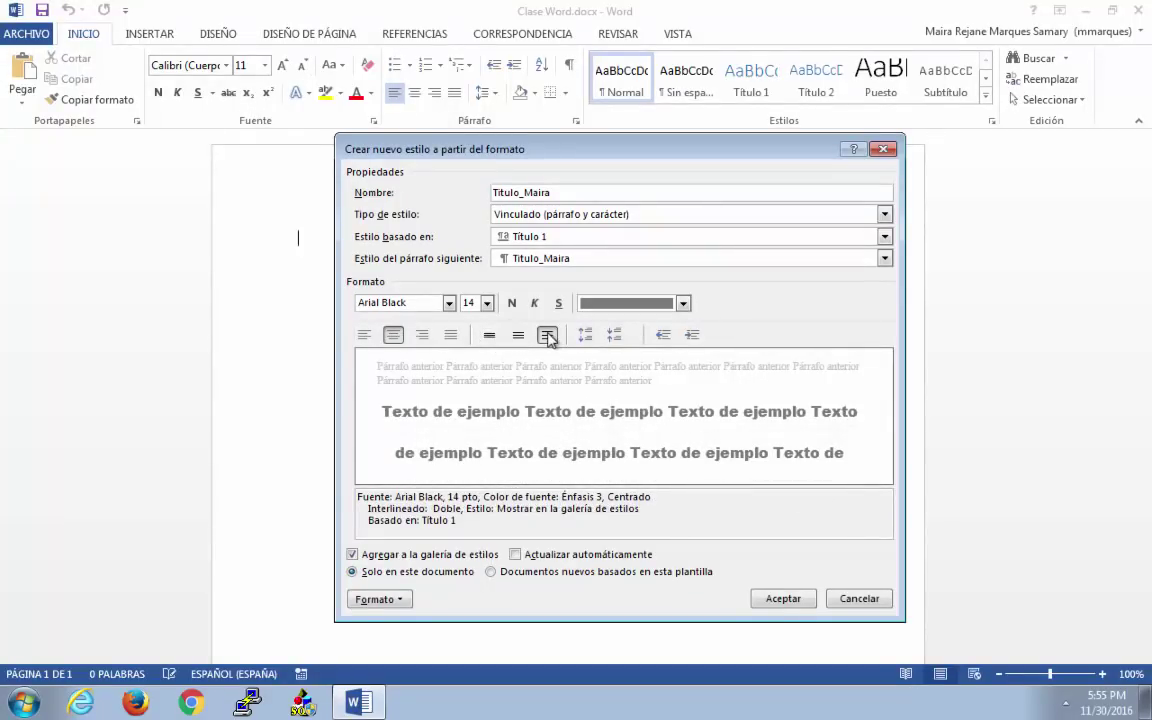
pyautogui.click(518, 337)
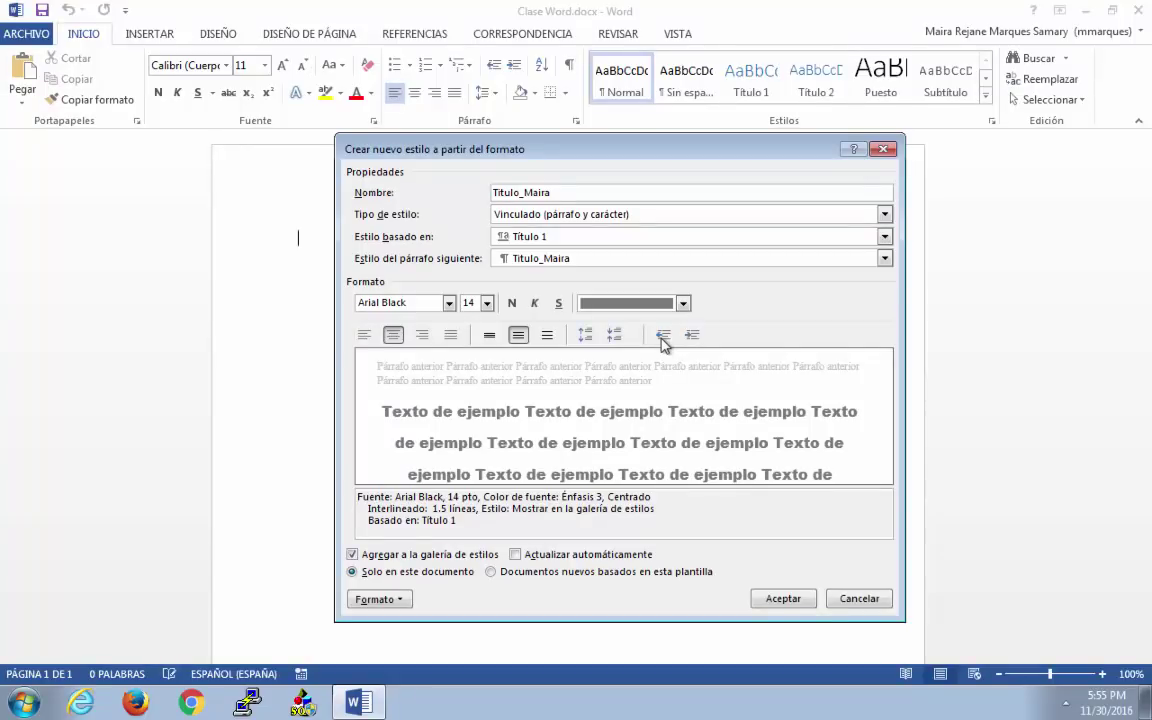
# - Set the title style's numbering to Ninguno and create the style
pyautogui.click(400, 599)
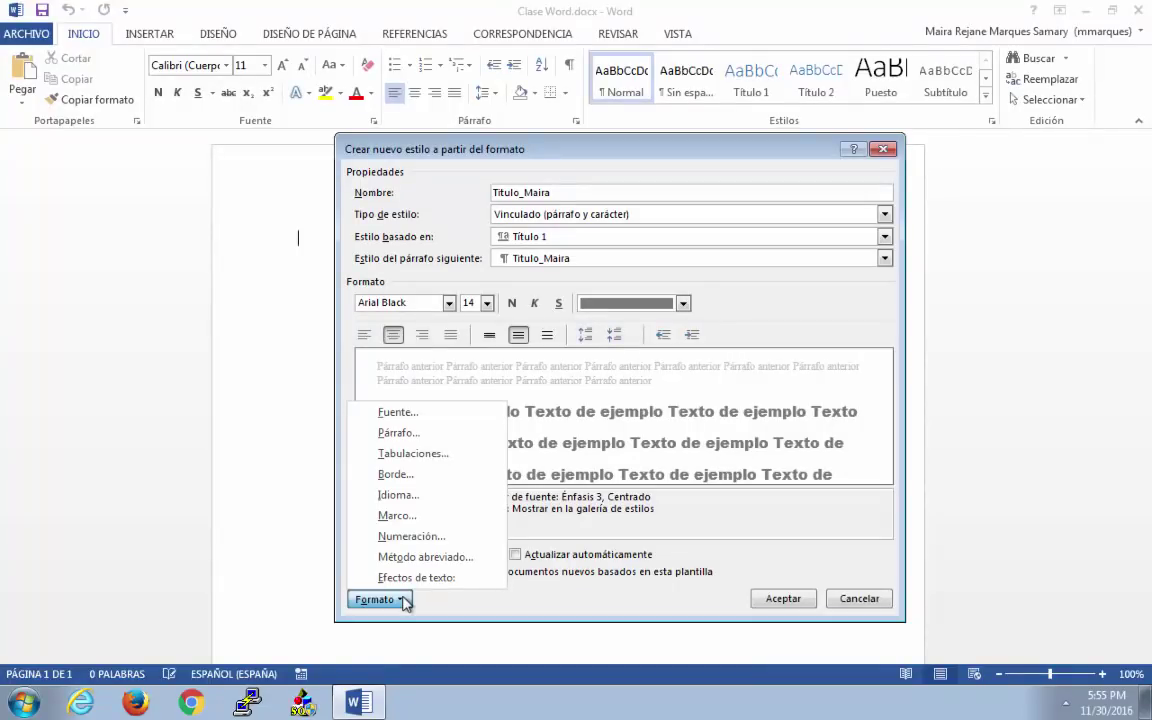
pyautogui.click(418, 538)
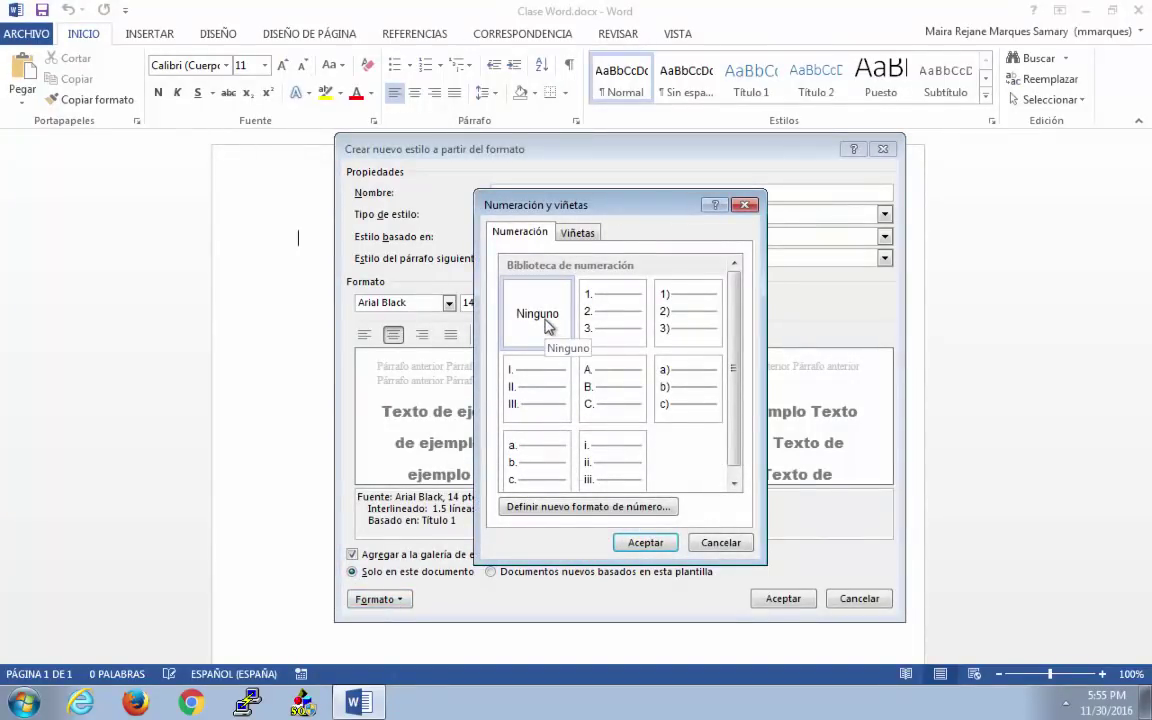
pyautogui.click(603, 320)
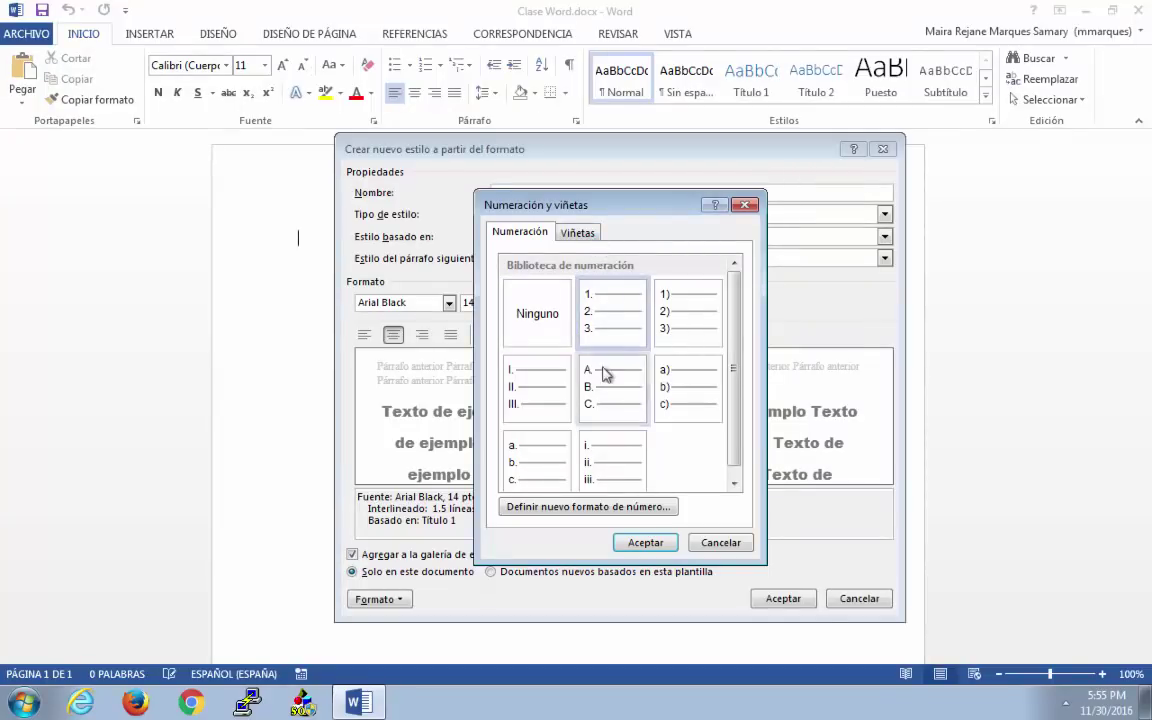
pyautogui.click(735, 481)
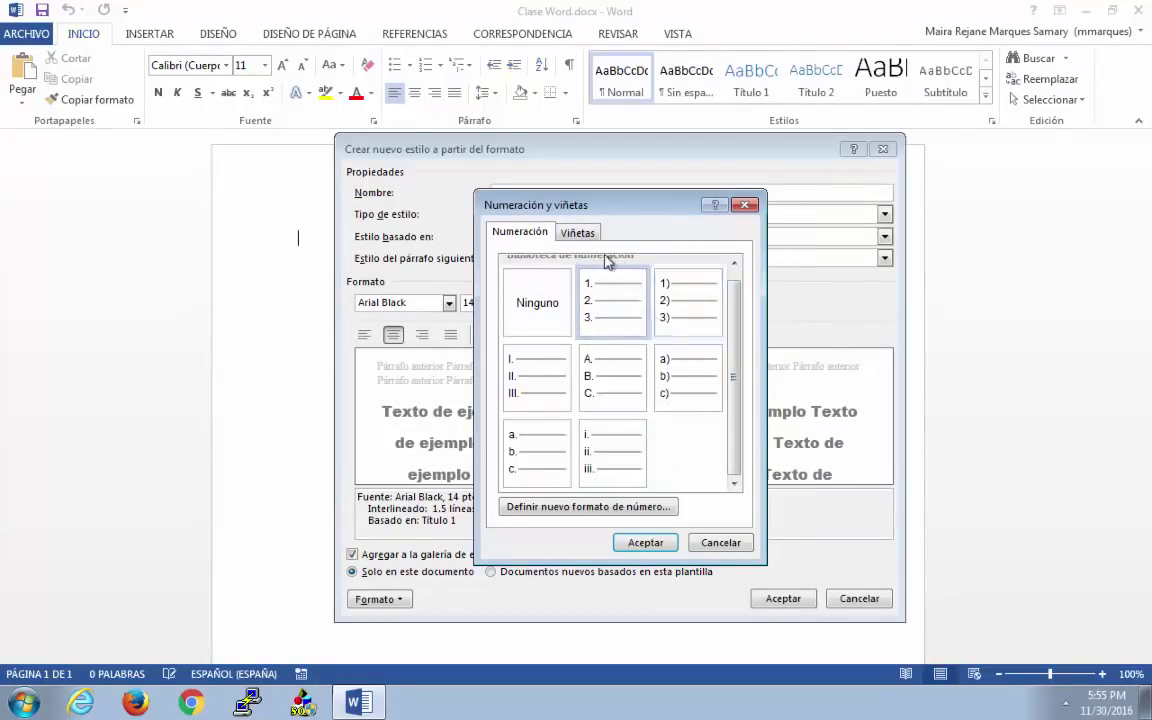
pyautogui.click(578, 233)
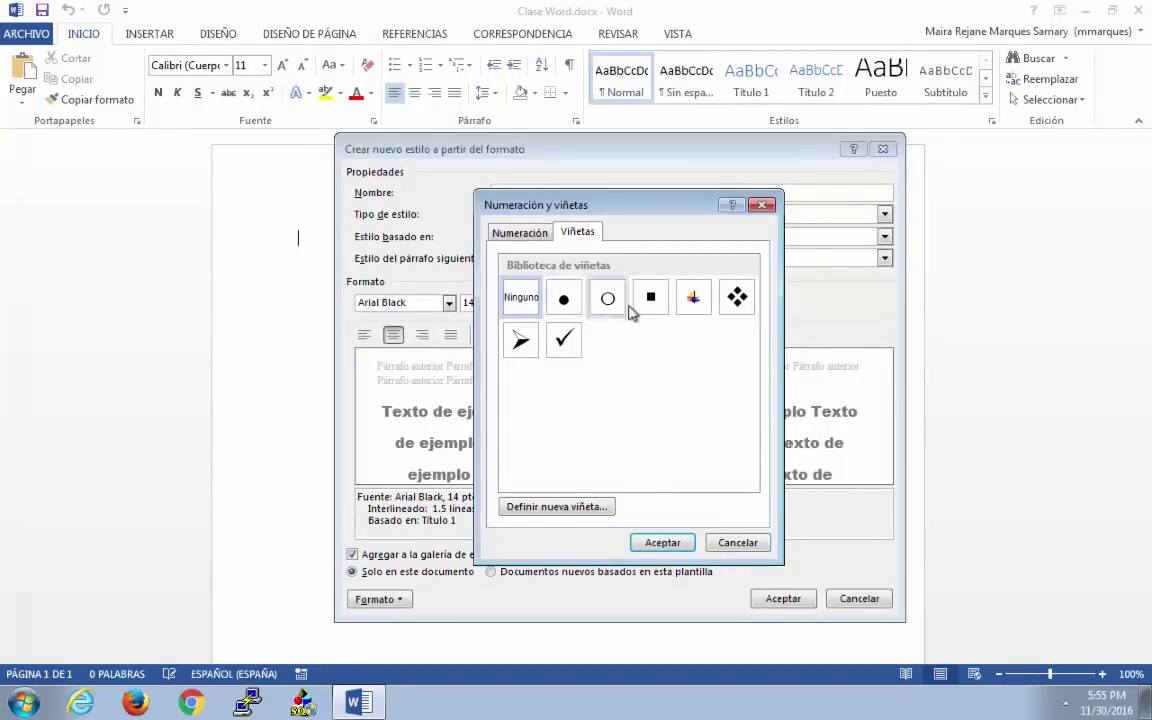
pyautogui.click(690, 303)
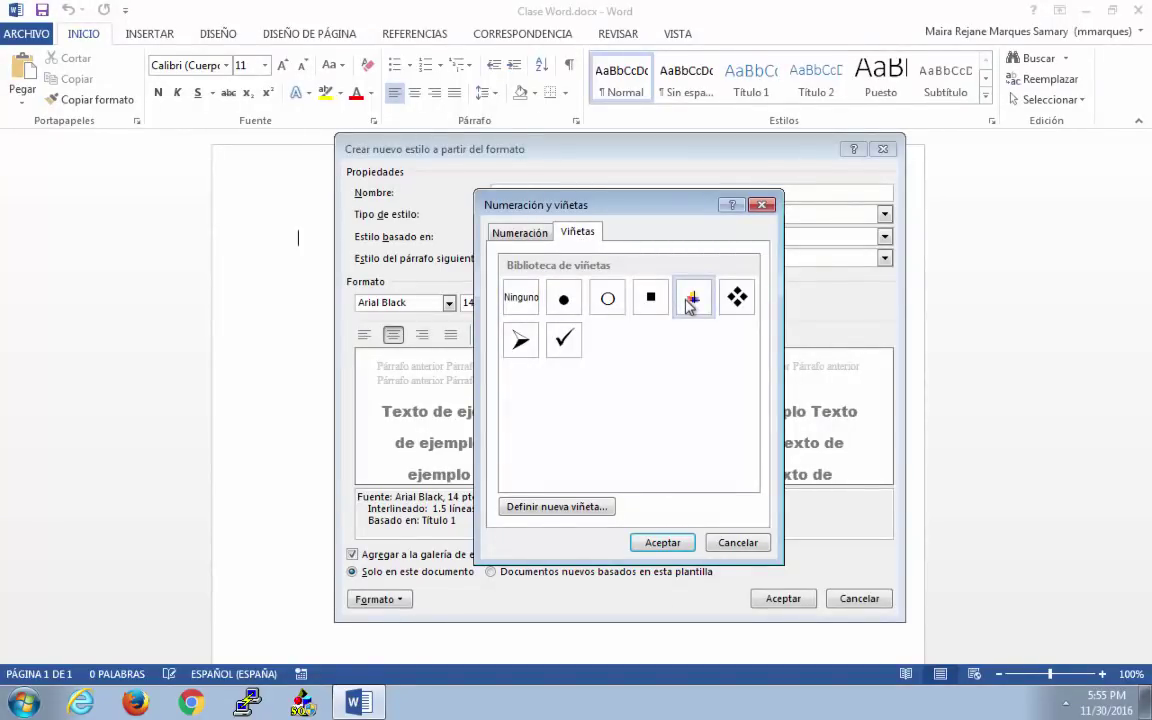
pyautogui.click(524, 235)
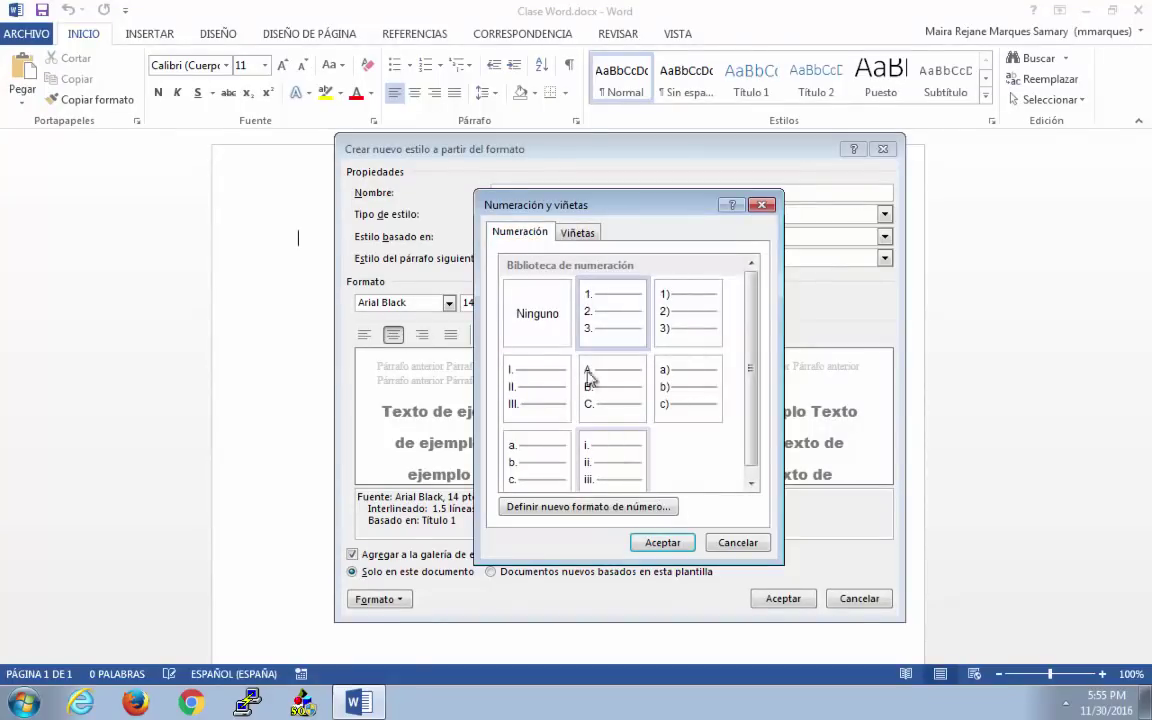
pyautogui.click(545, 305)
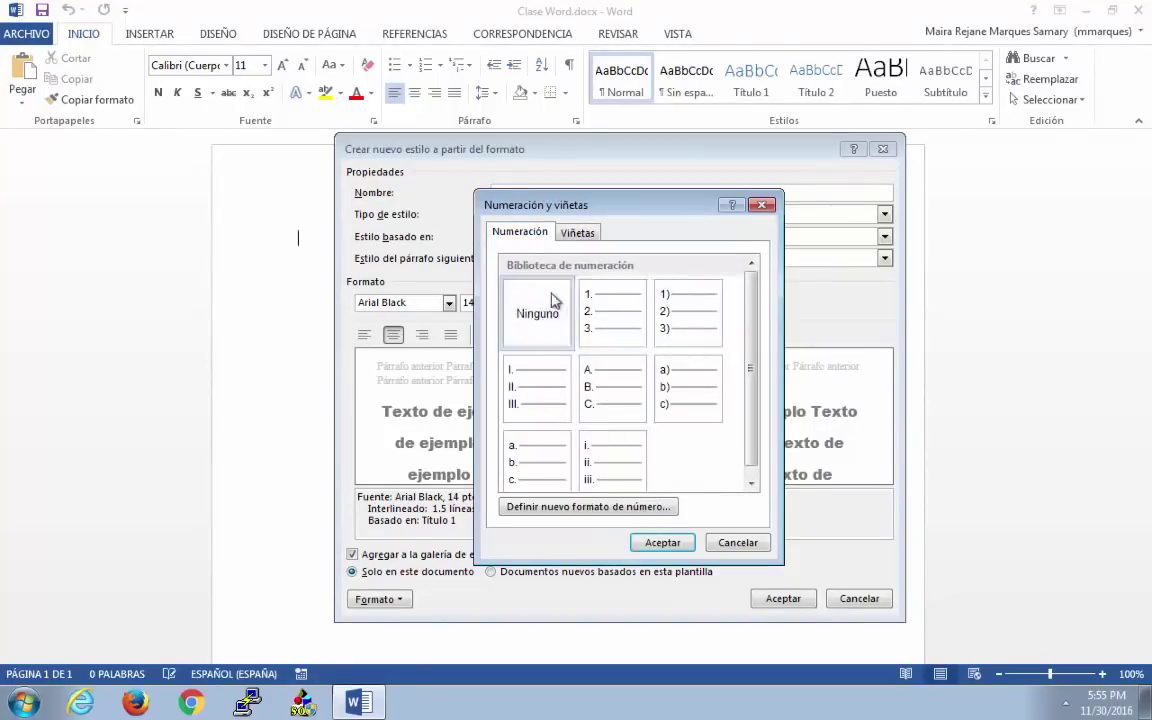
pyautogui.click(660, 542)
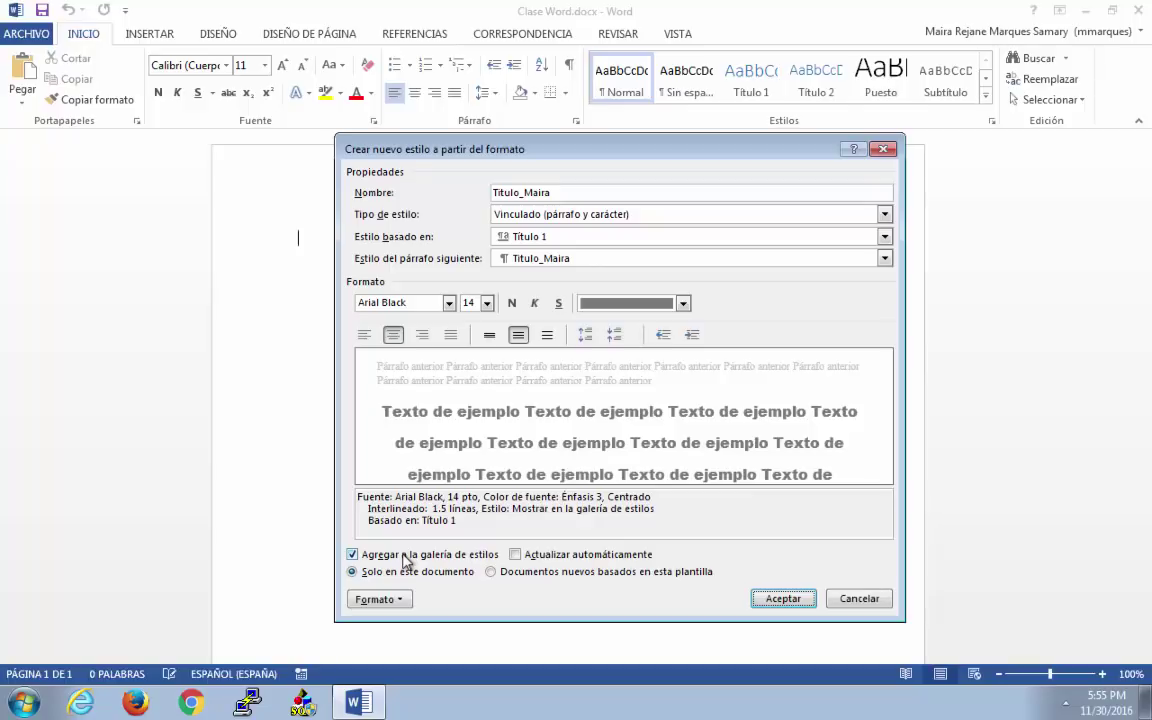
pyautogui.click(766, 595)
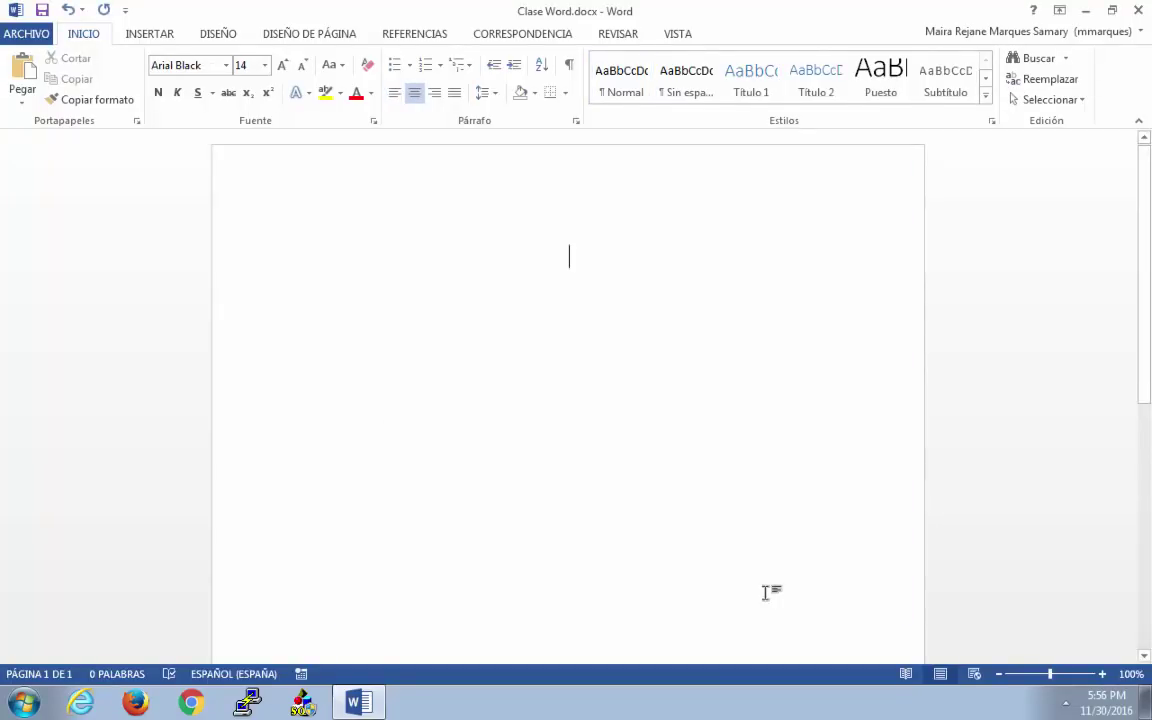
# - Write the heading "TITULO DE MI TESIS" in the new title style and start a new paragraph below it
pyautogui.write('TITULO DE M')
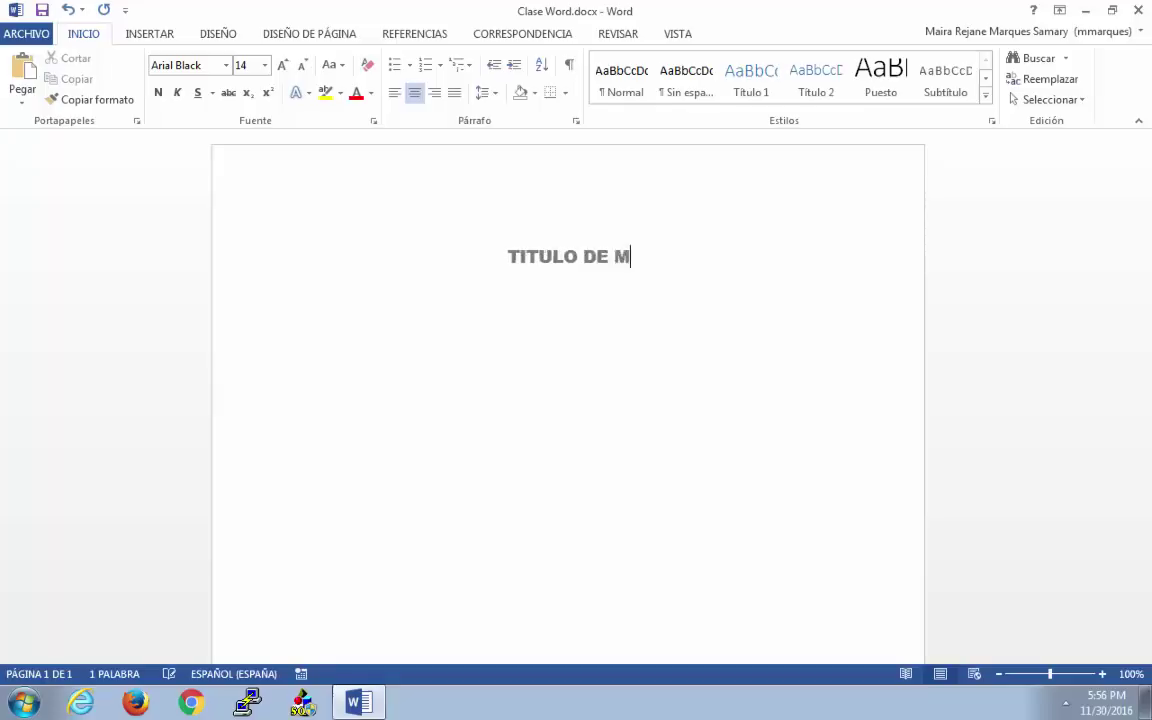
pyautogui.write('I TESIS')
pyautogui.press('Return')
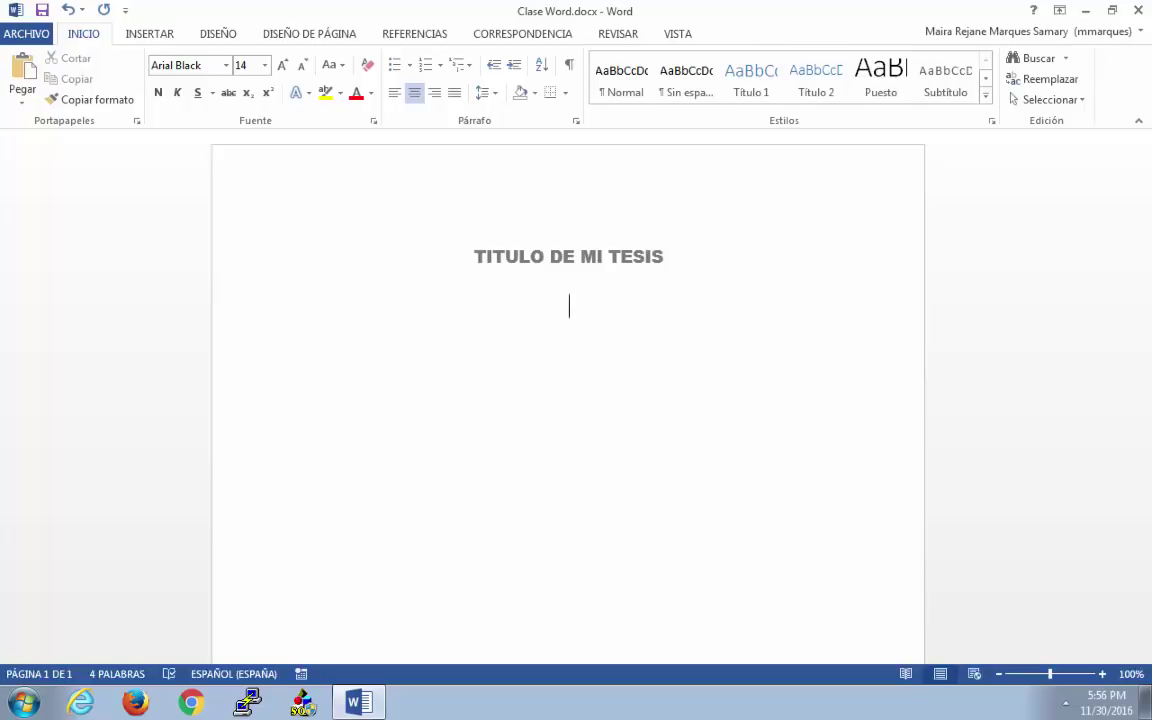
pyautogui.moveTo(598, 704)
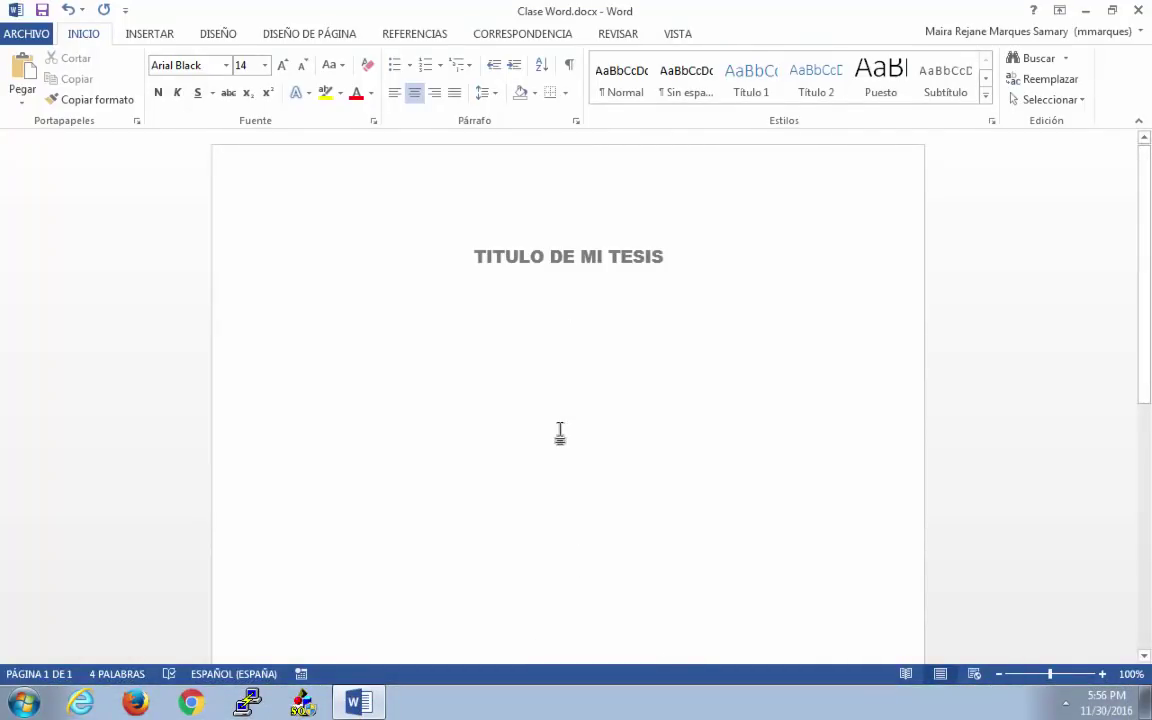
pyautogui.write('ERA UNA VEZ')
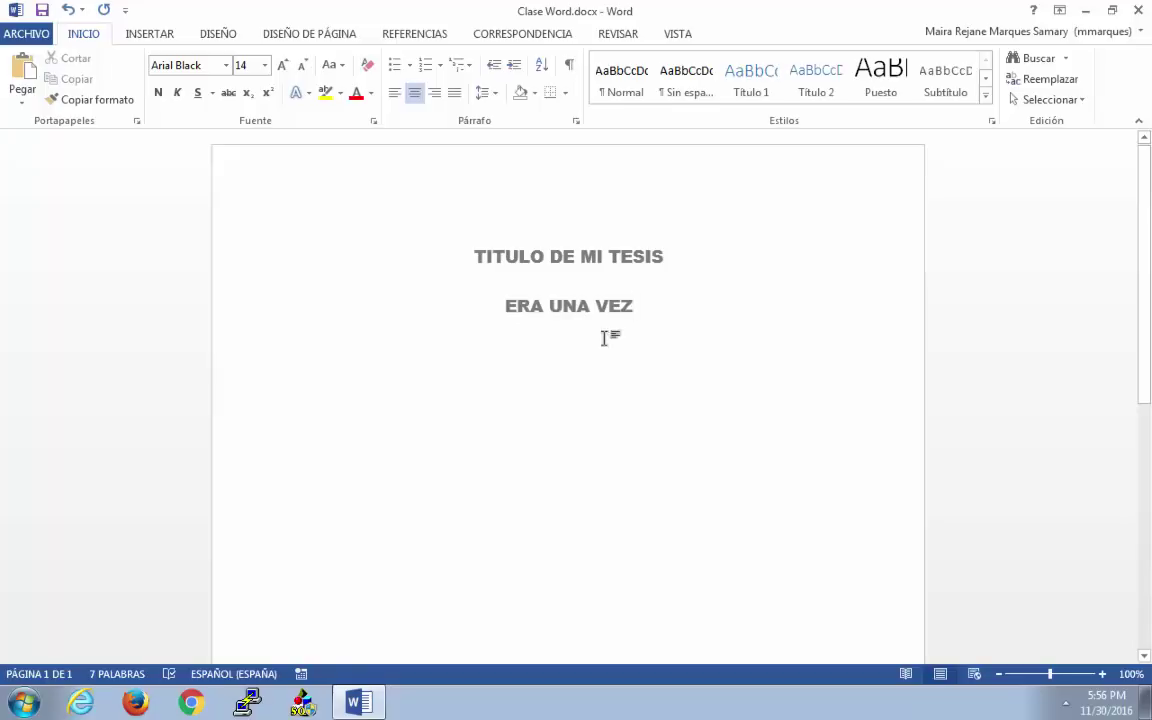
pyautogui.press('BackSpace')
pyautogui.press('BackSpace')
pyautogui.press('BackSpace')
pyautogui.press('BackSpace')
pyautogui.press('BackSpace')
pyautogui.press('BackSpace')
pyautogui.press('BackSpace')
pyautogui.press('BackSpace')
pyautogui.press('BackSpace')
pyautogui.press('BackSpace')
pyautogui.press('BackSpace')
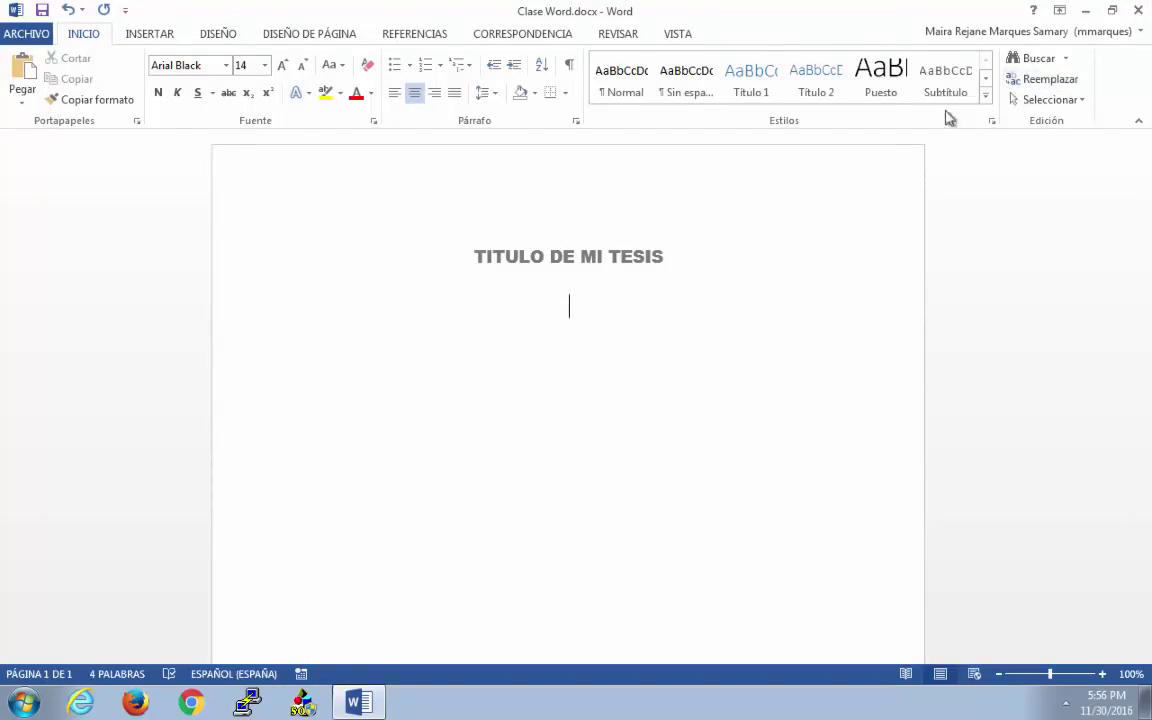
# - Start a new style named Parrafo_ plus the author's first name and open its full formatting options
pyautogui.click(985, 97)
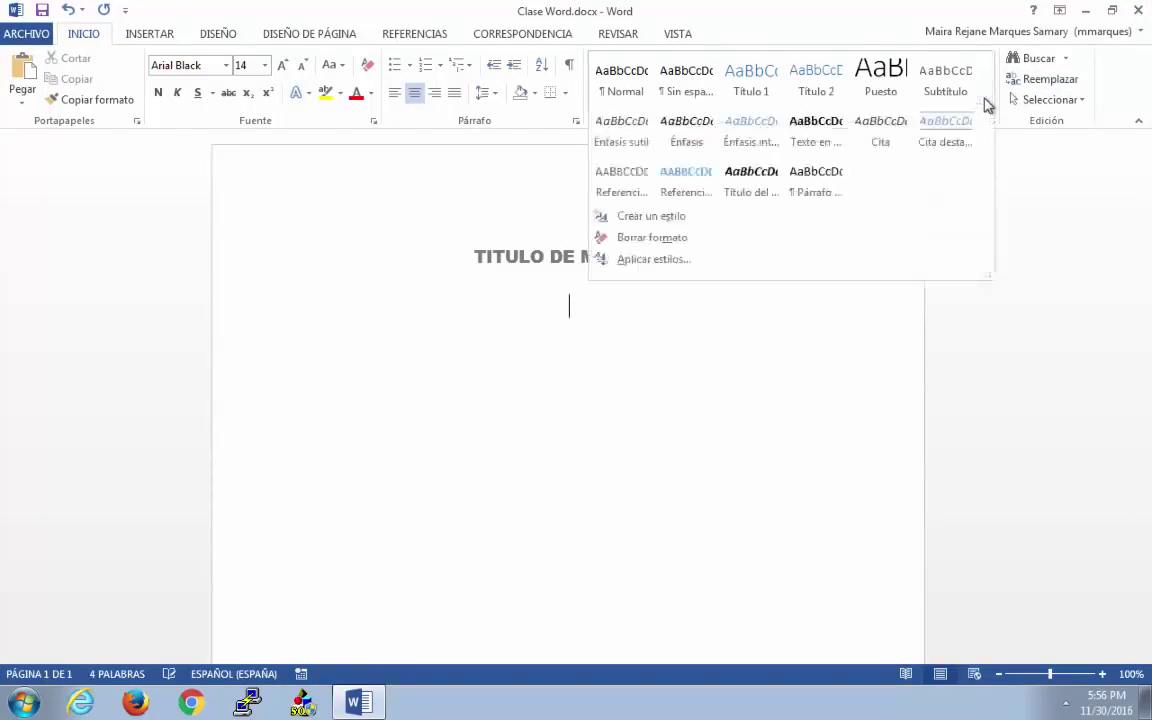
pyautogui.click(689, 219)
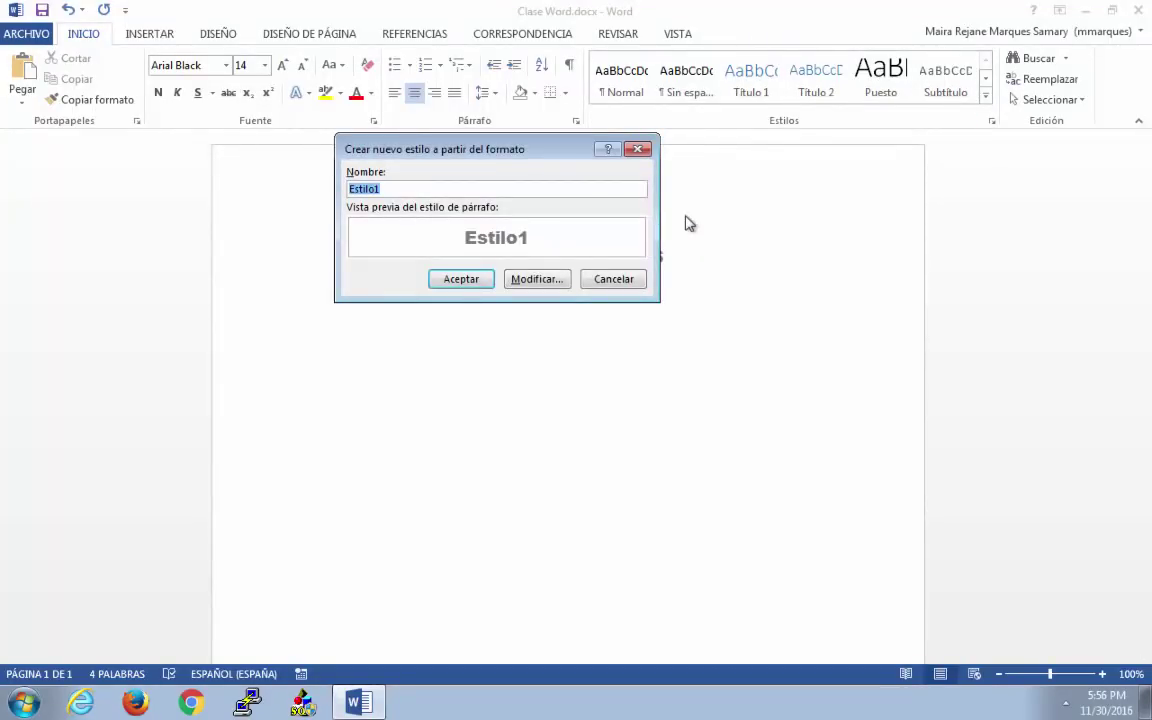
pyautogui.write('Pa')
pyautogui.press('BackSpace')
pyautogui.press('BackSpace')
pyautogui.write('Parrafo_Maíra')
pyautogui.click(562, 280)
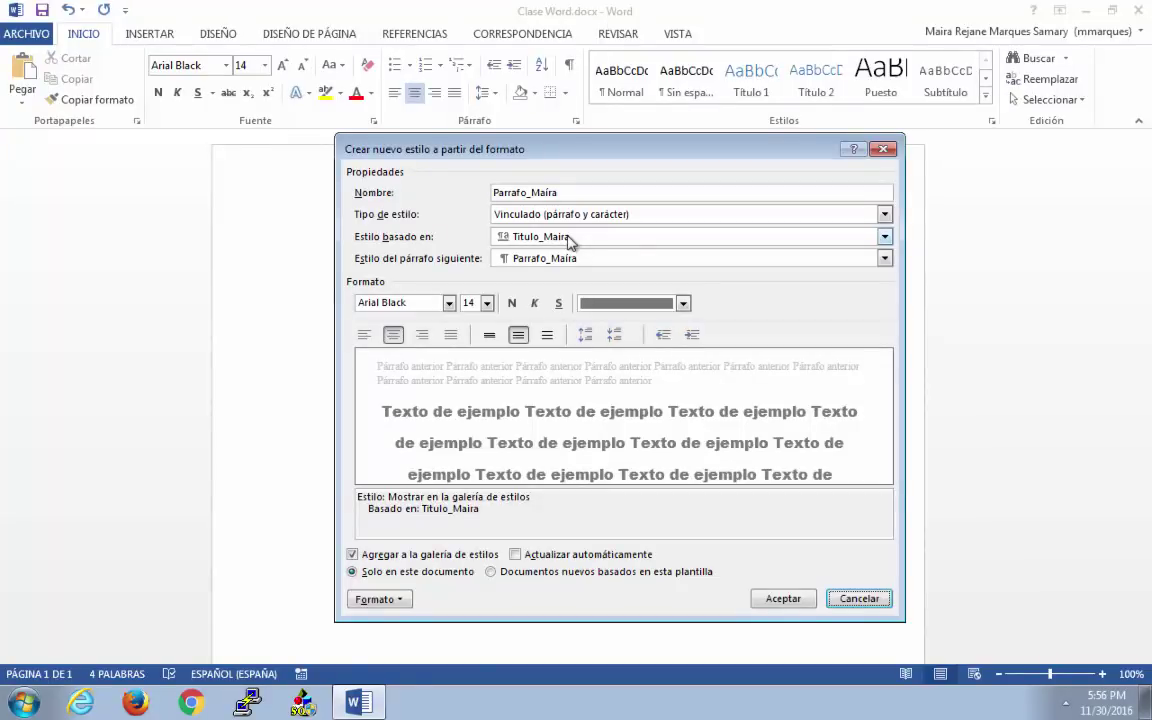
# - Base the paragraph style on Normal and format its text as justified Arial
pyautogui.click(568, 238)
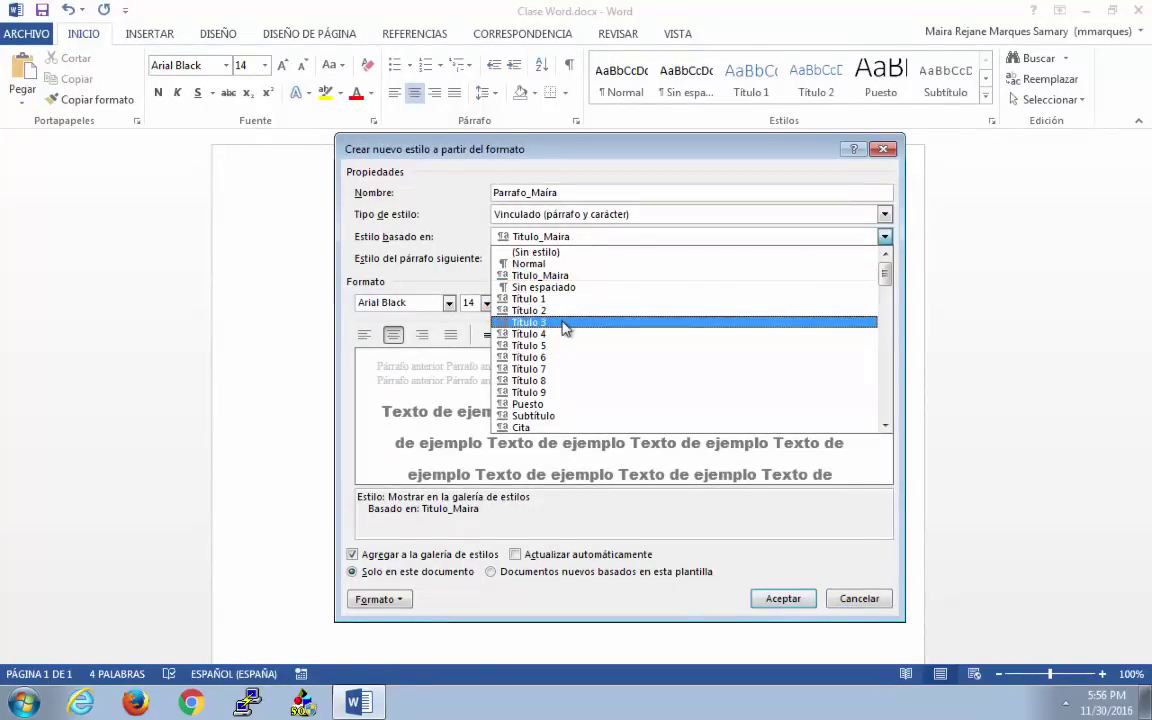
pyautogui.click(580, 264)
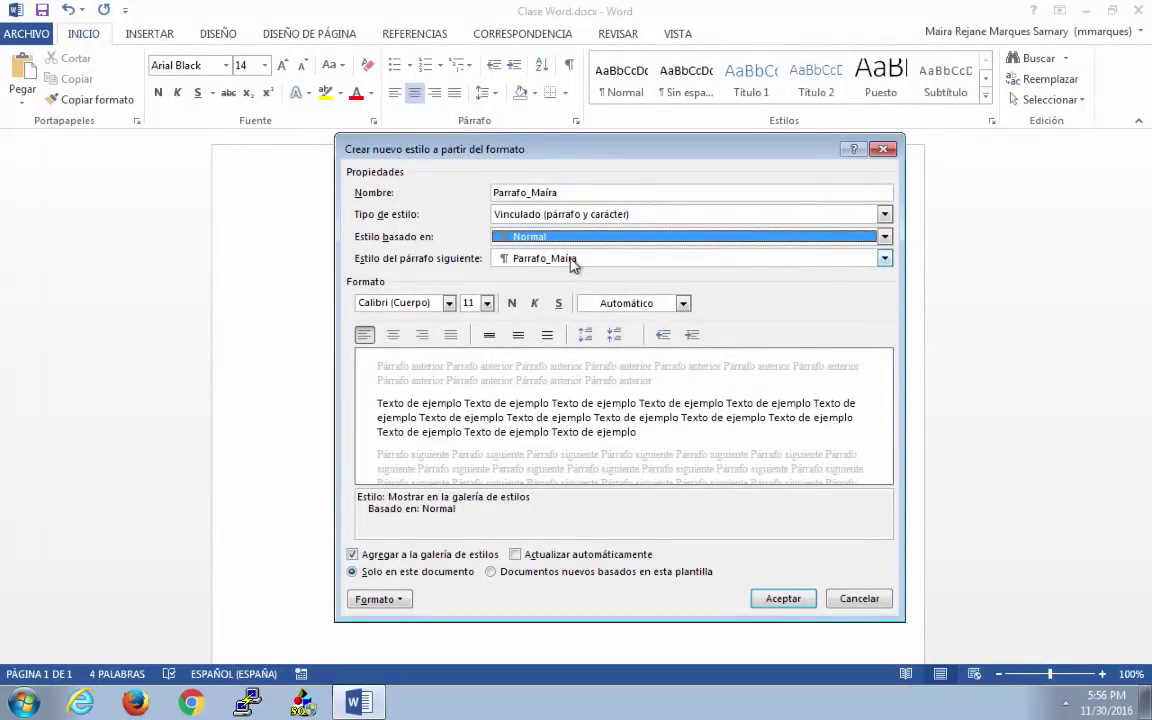
pyautogui.click(451, 335)
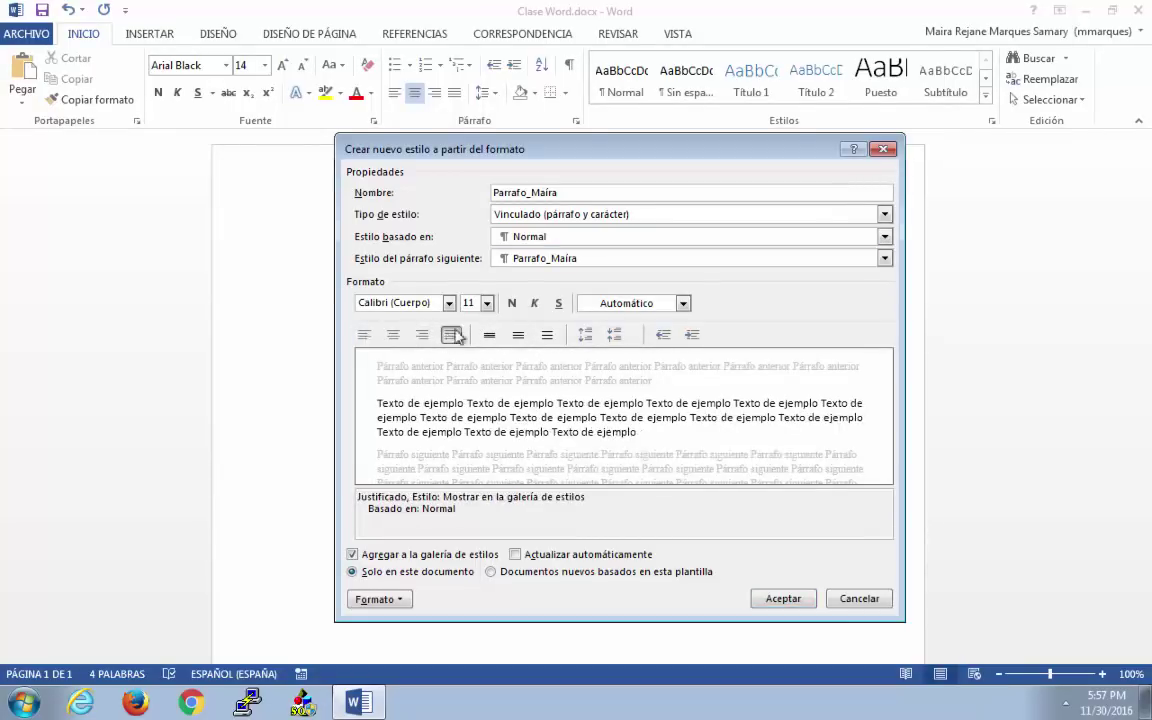
pyautogui.click(449, 303)
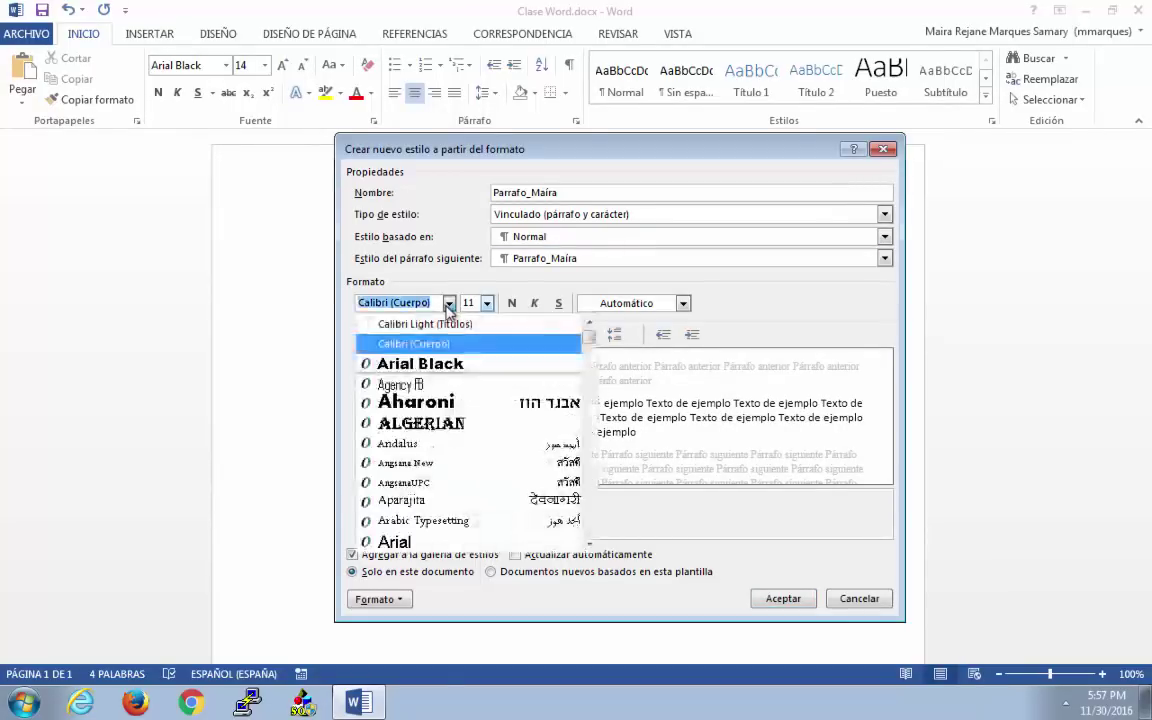
pyautogui.click(415, 541)
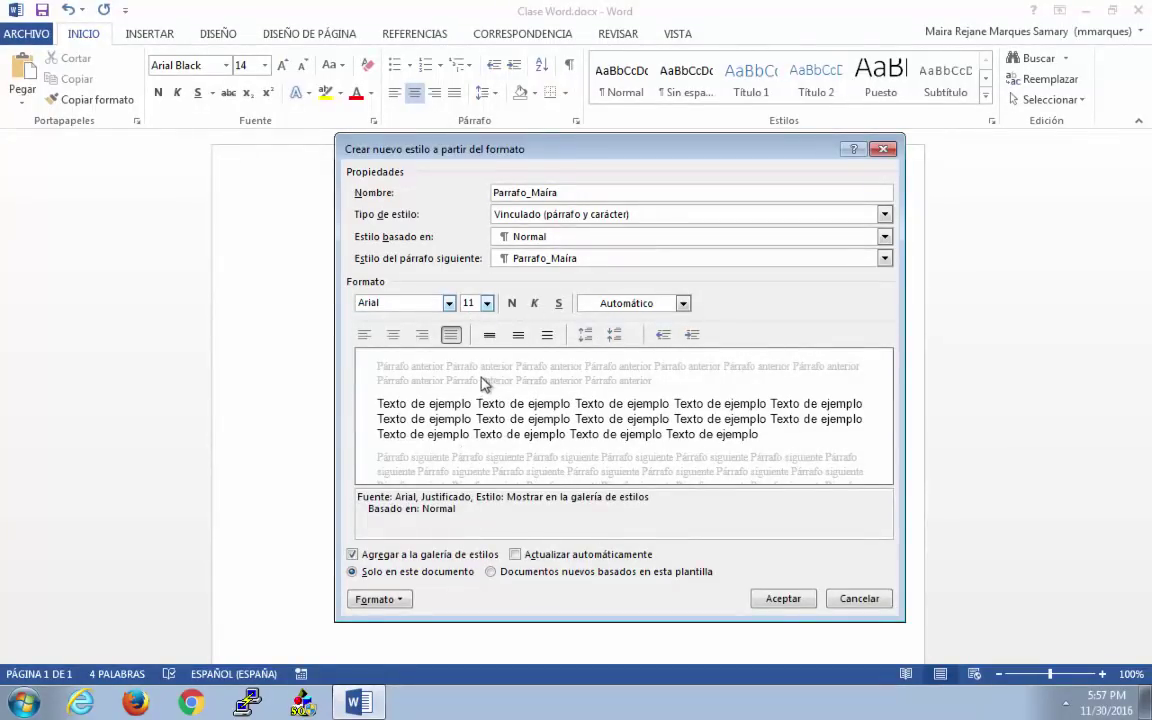
# - Give the paragraph style single line spacing and 6 pt of space before paragraphs, and create the style
pyautogui.click(488, 336)
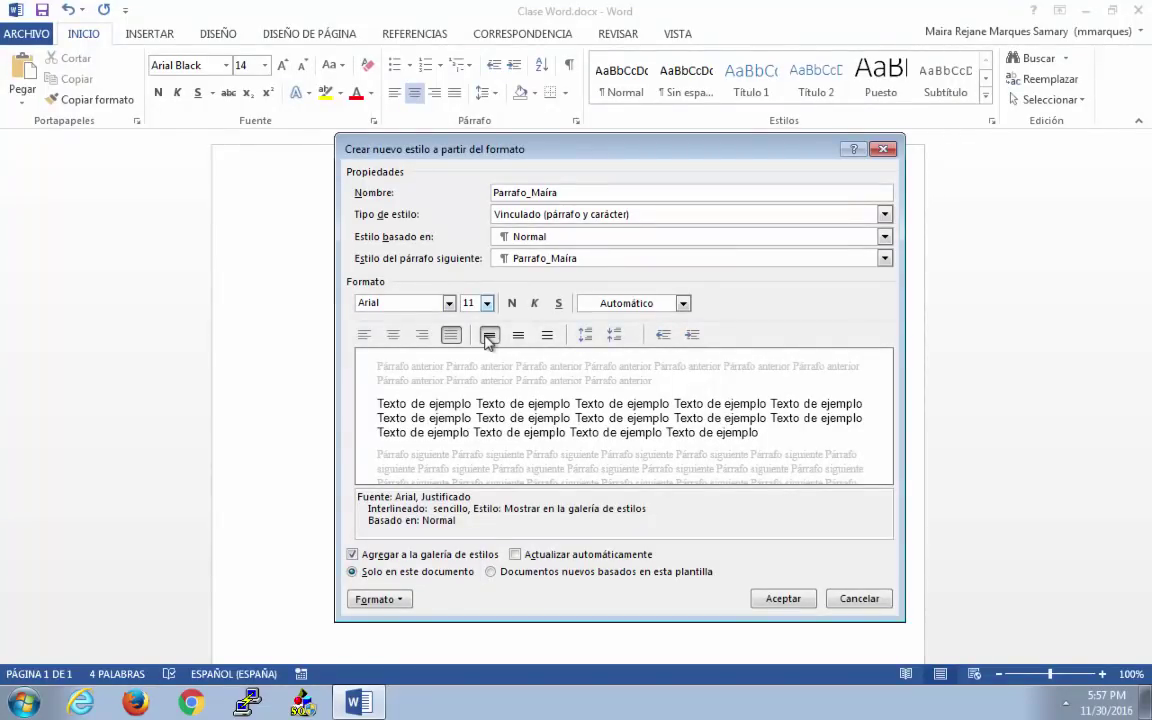
pyautogui.click(614, 336)
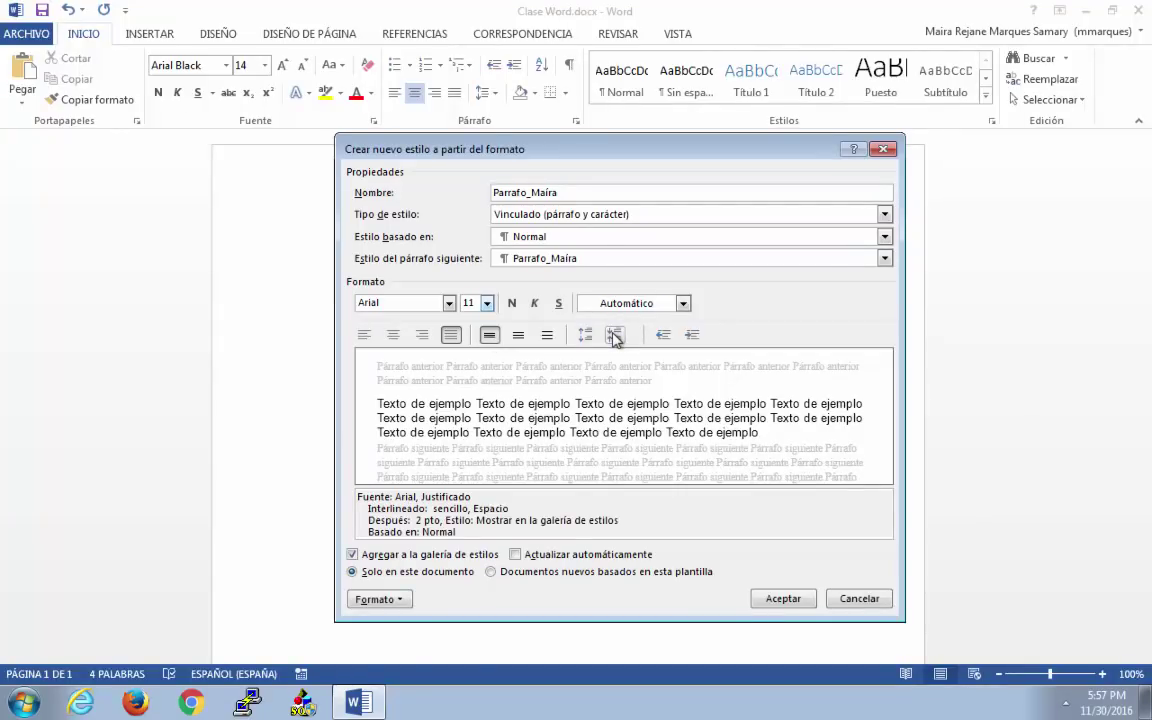
pyautogui.click(586, 336)
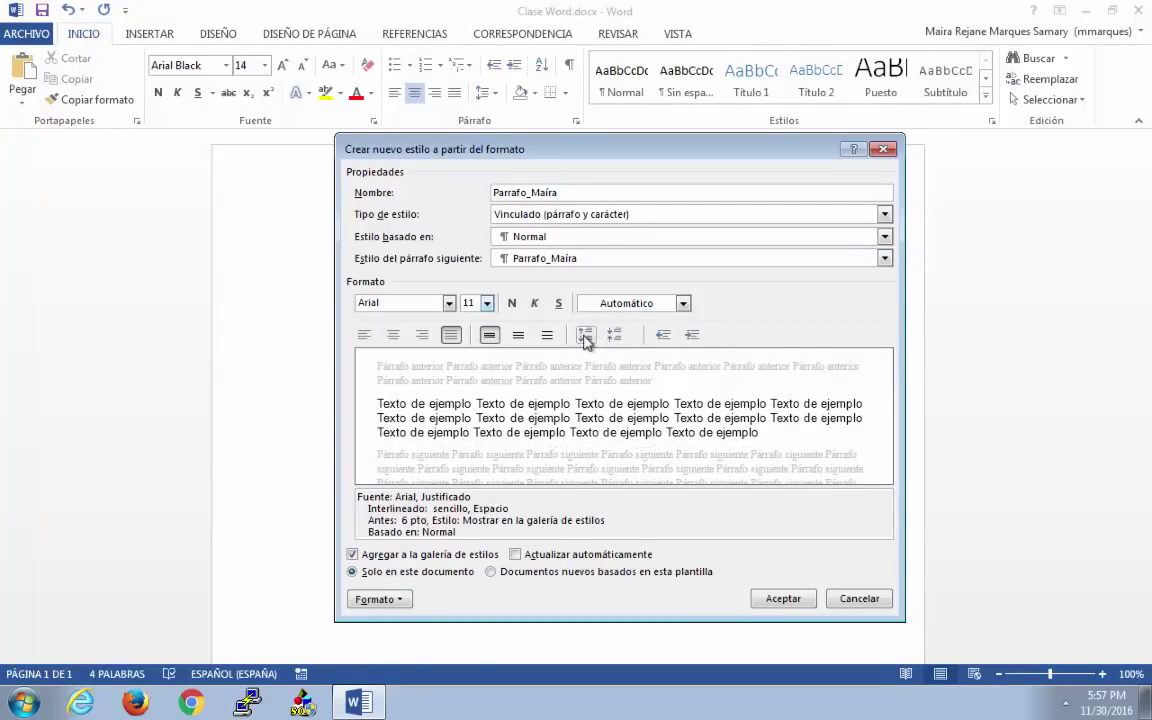
pyautogui.click(789, 604)
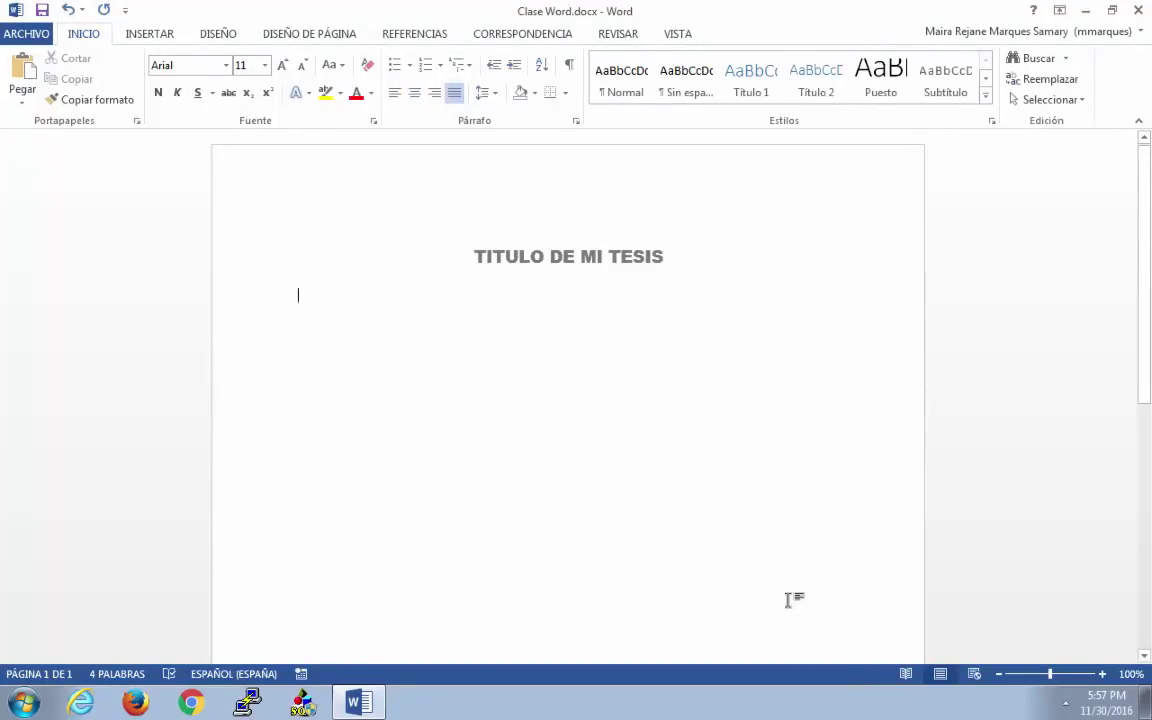
# - Write "Era una vez en Santiago" below the heading and, after two empty paragraphs, a filler line of repeated letter o's
pyautogui.write('Era')
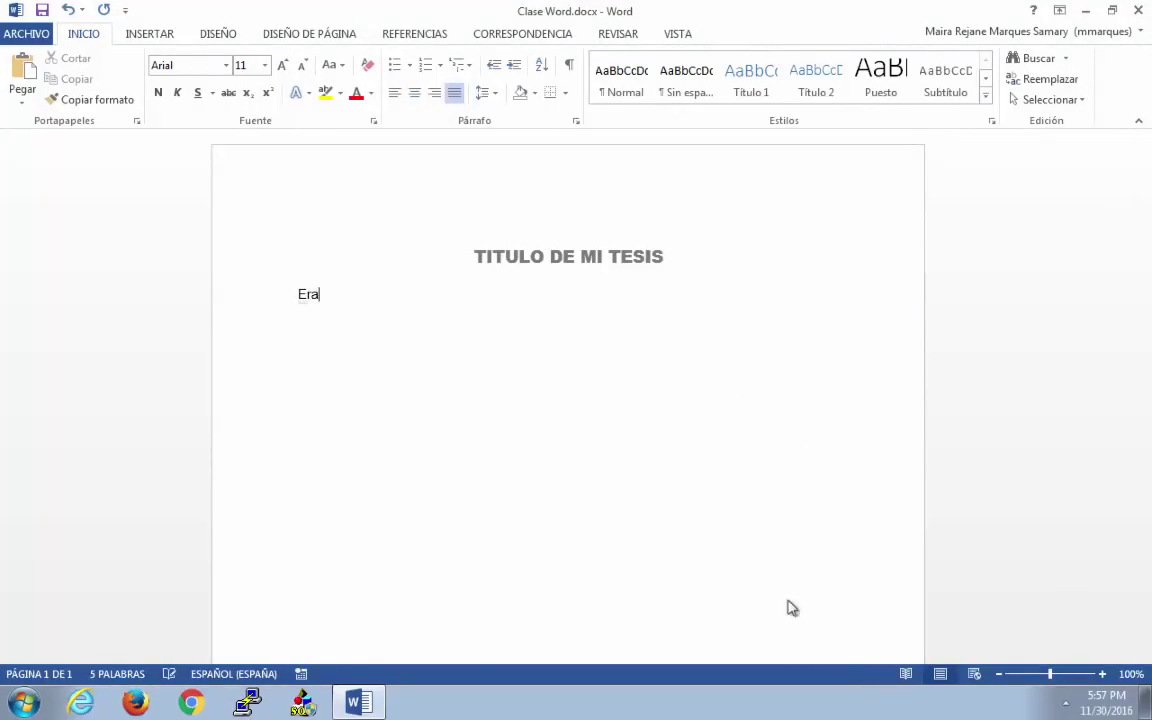
pyautogui.write(' una vez en Santiago')
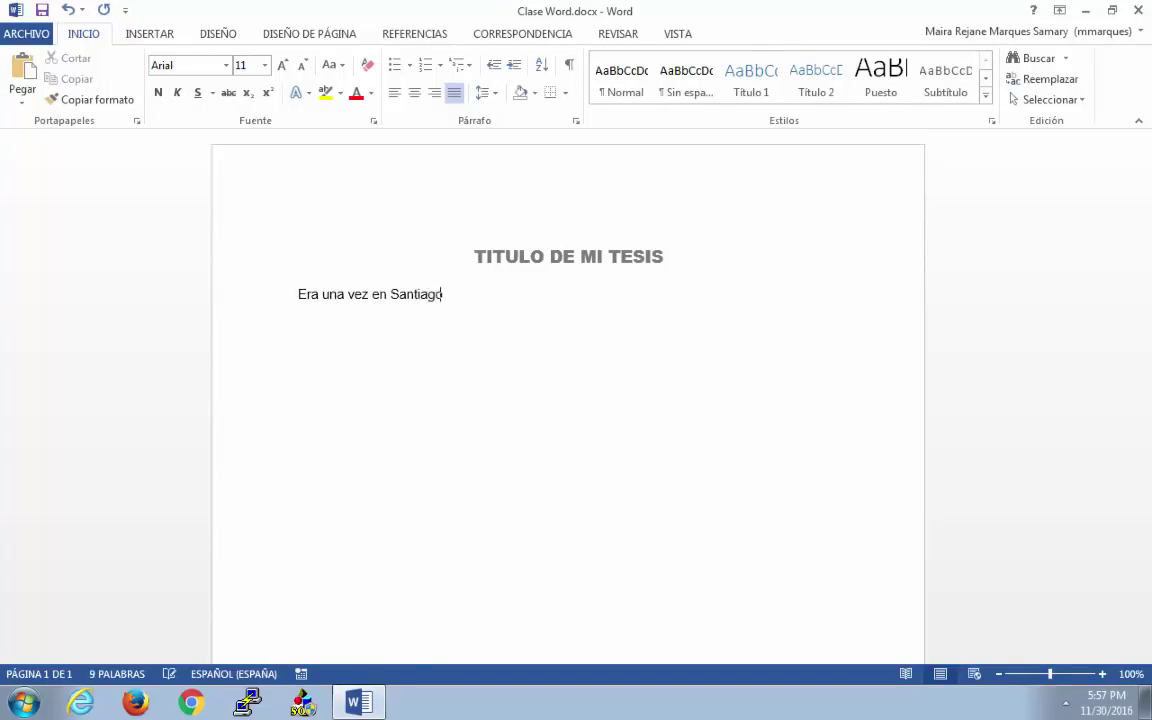
pyautogui.press('Return')
pyautogui.press('Return')
pyautogui.press('Return')
pyautogui.write('ooooooooooo')
pyautogui.press('Return')
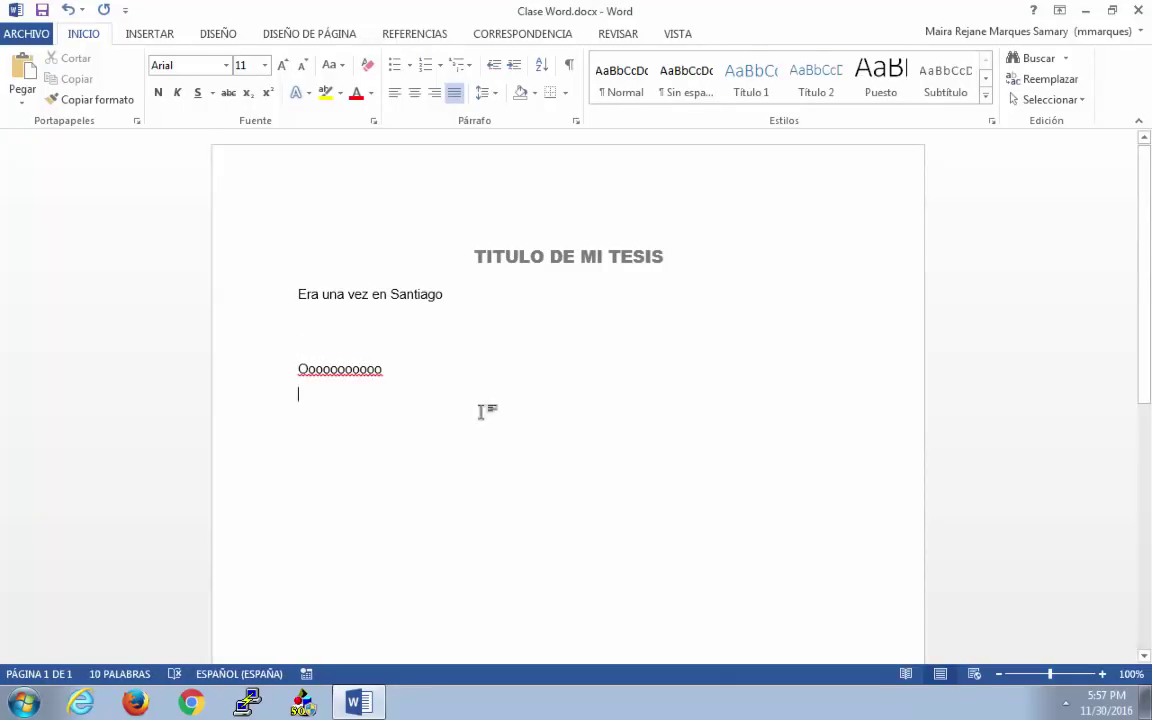
pyautogui.click(986, 103)
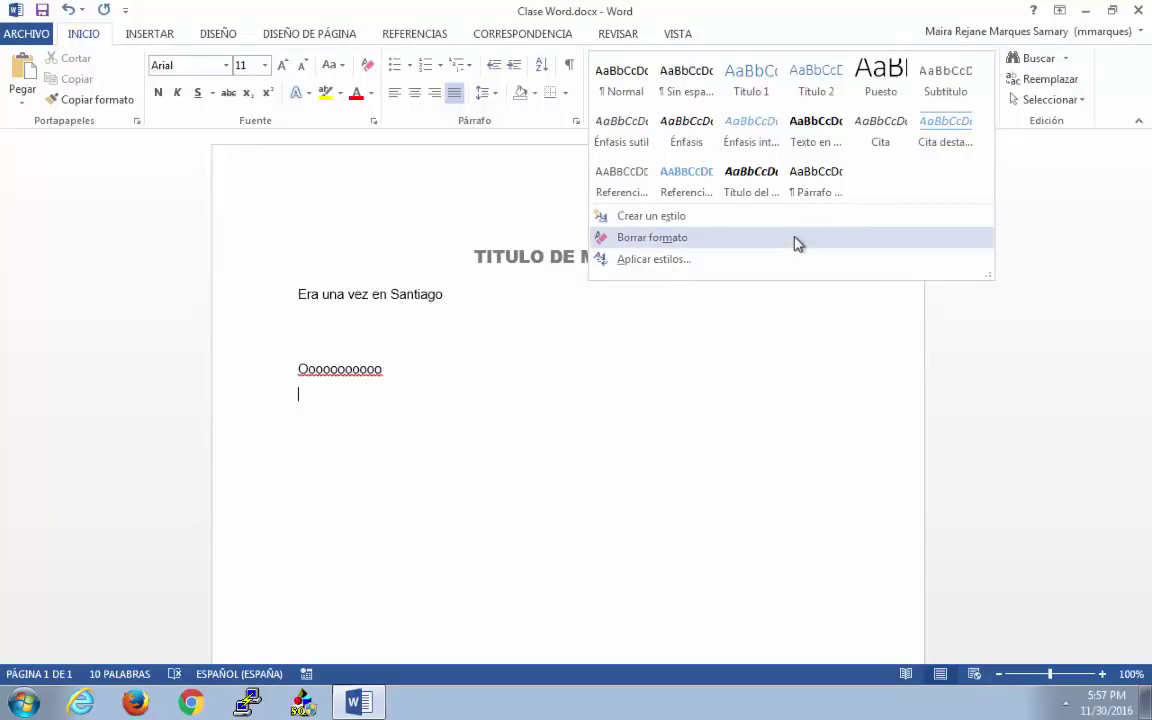
pyautogui.click(254, 136)
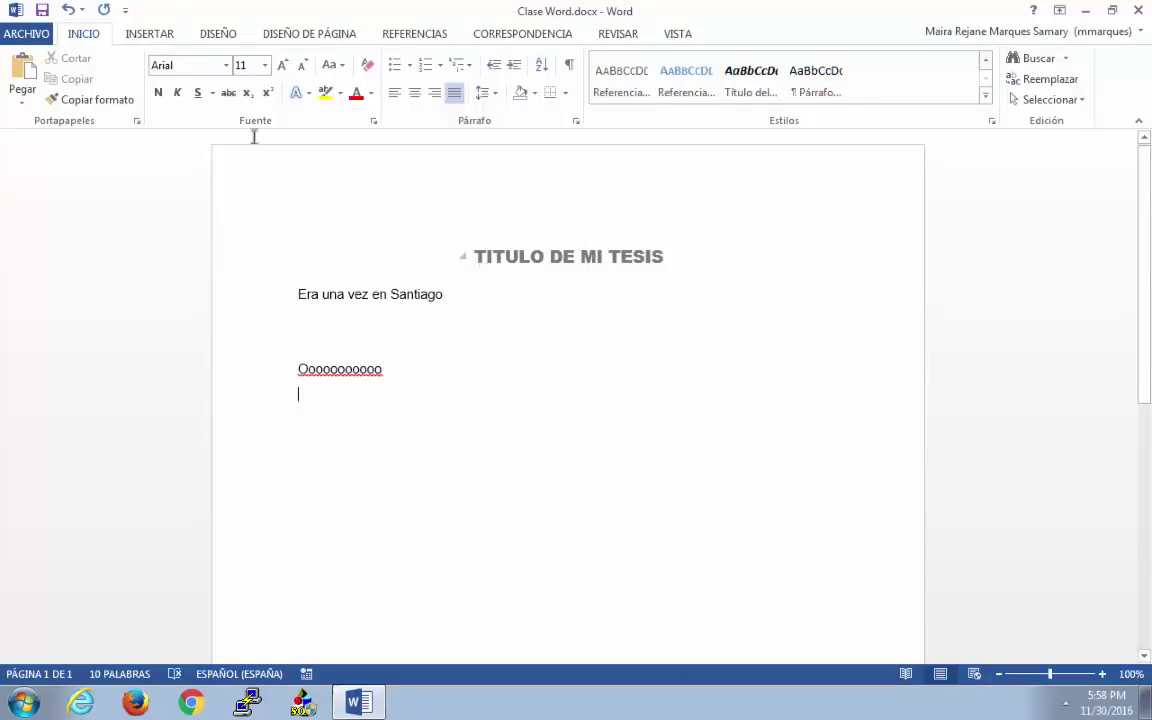
# - Insert a table of three columns and four rows below the filler line
pyautogui.click(147, 36)
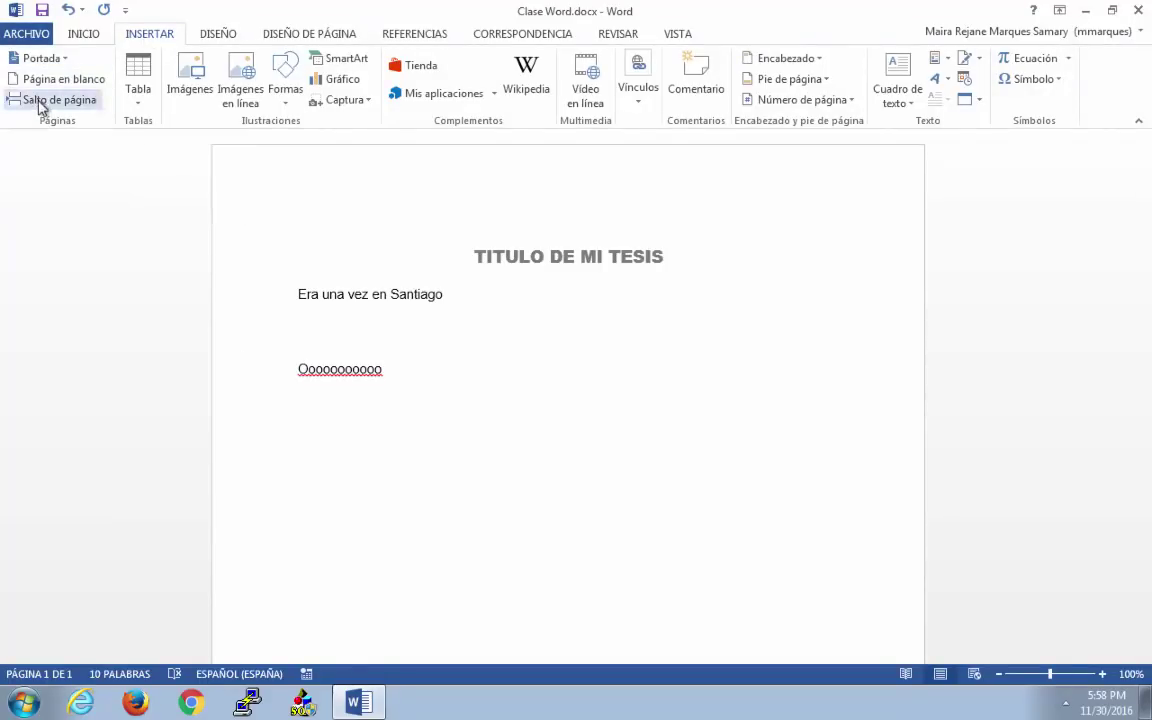
pyautogui.click(142, 108)
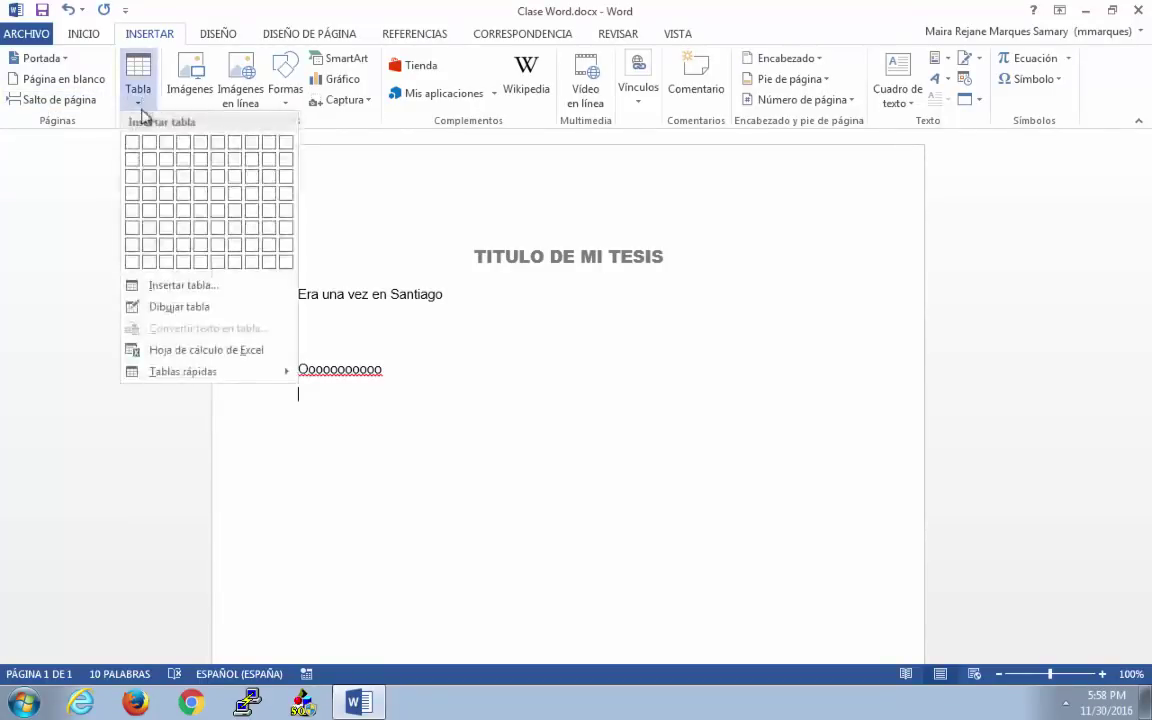
pyautogui.click(166, 193)
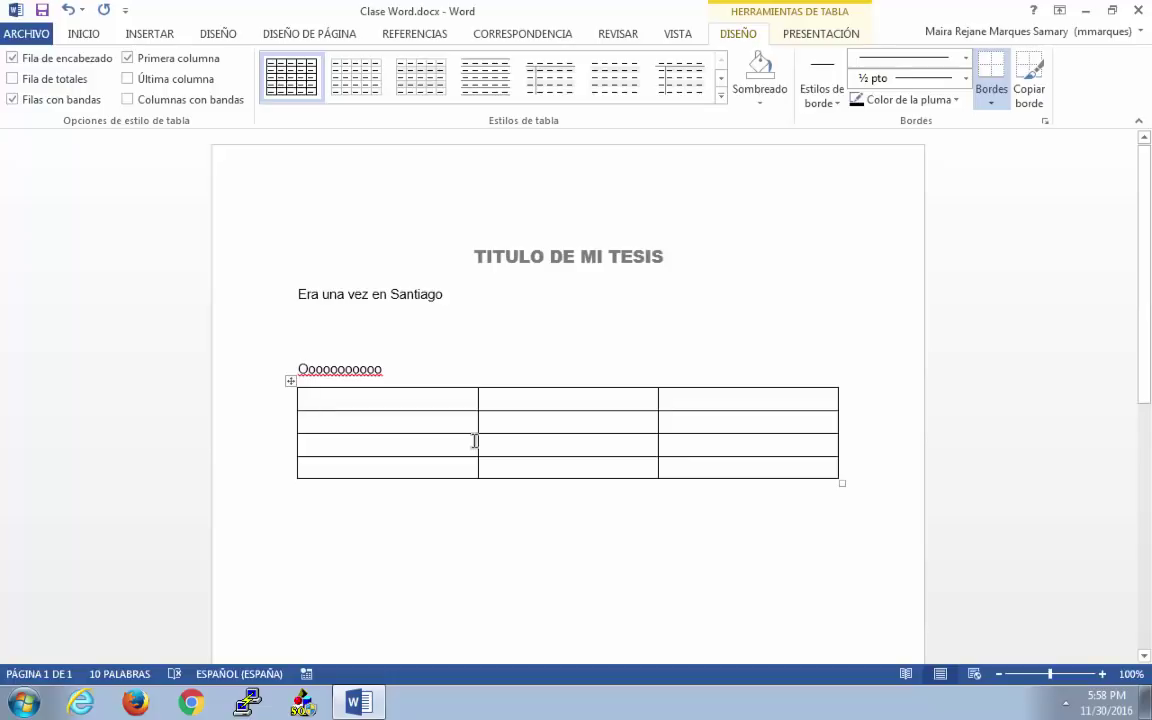
# - Fill the table's first column with LUNES, MARTES and MIERCOLES, and enter 10:00 and 11:00 in the second column's first two rows
pyautogui.write('LUNES')
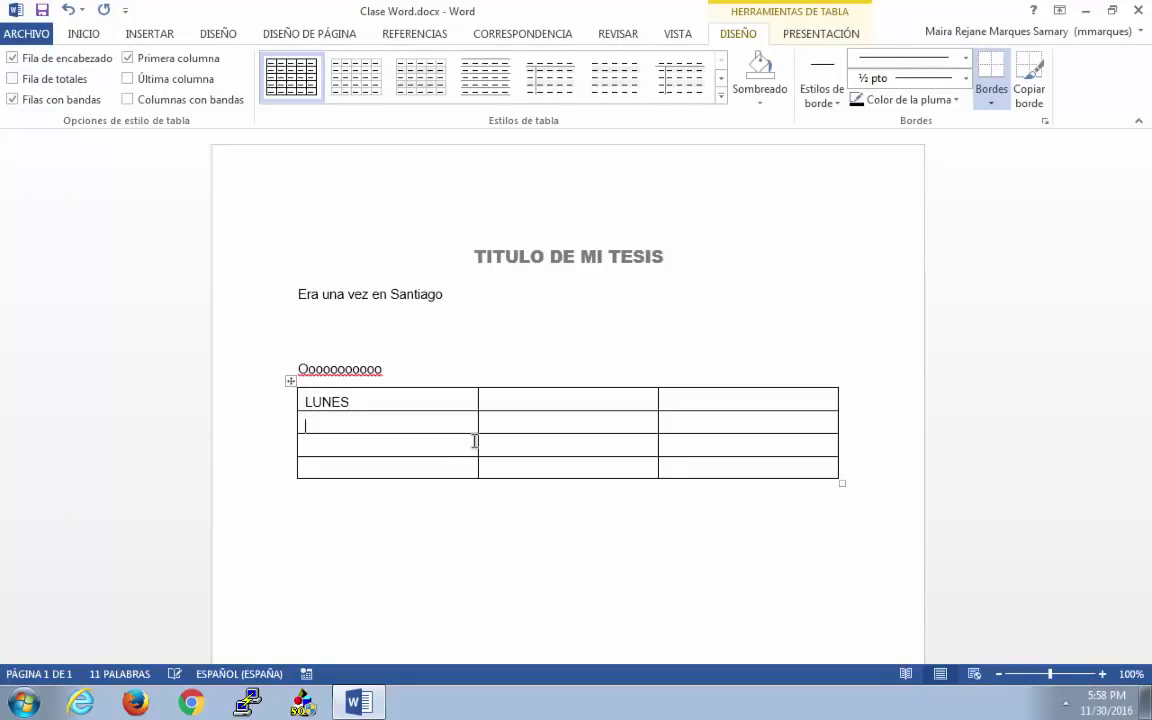
pyautogui.write('MARTES')
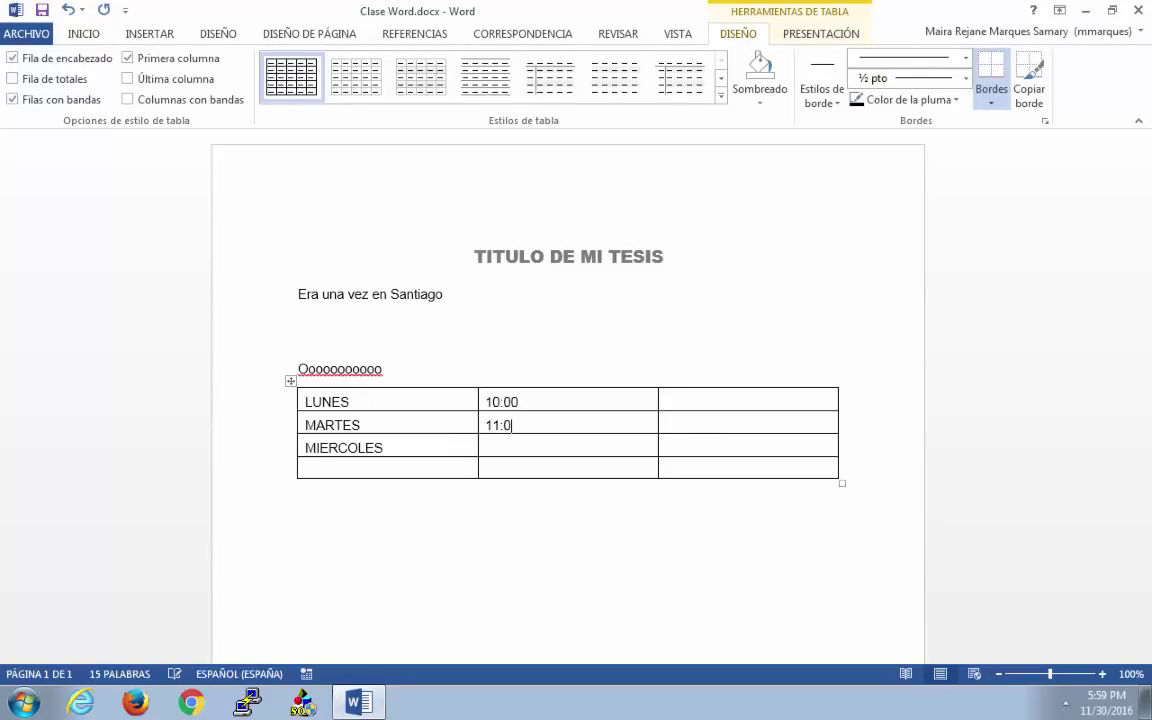
pyautogui.write('0')
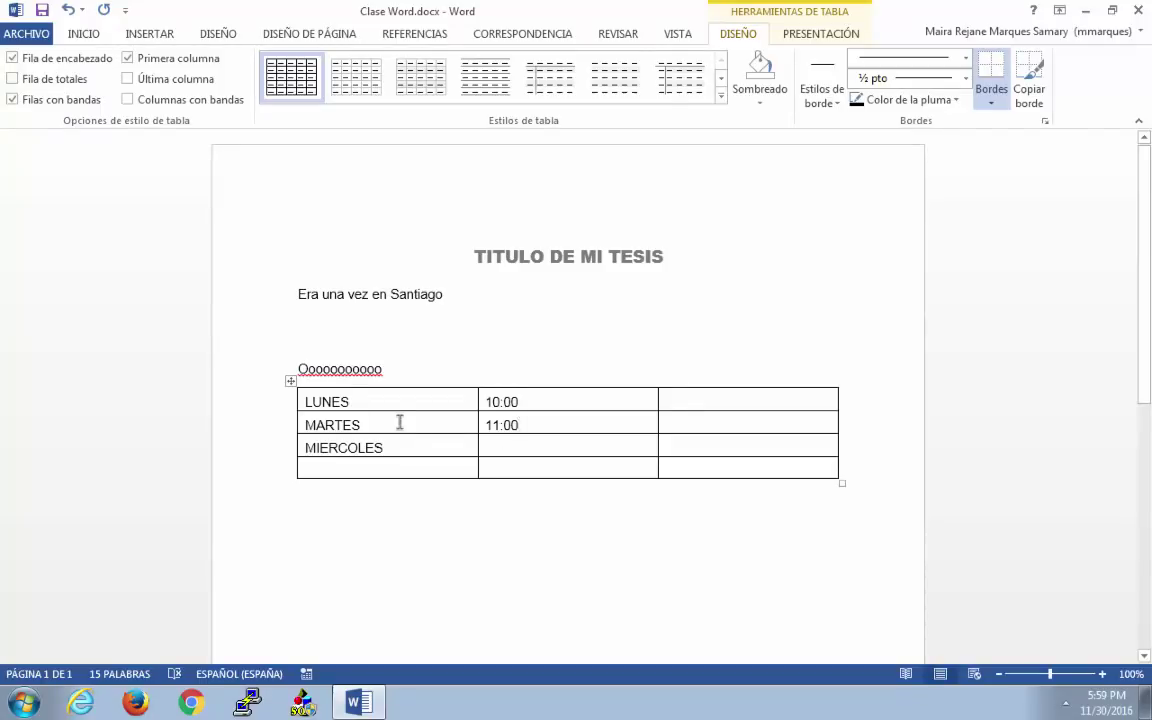
# - Apply a grey table style to the whole table and shade all its cells yellow
pyautogui.click(290, 382)
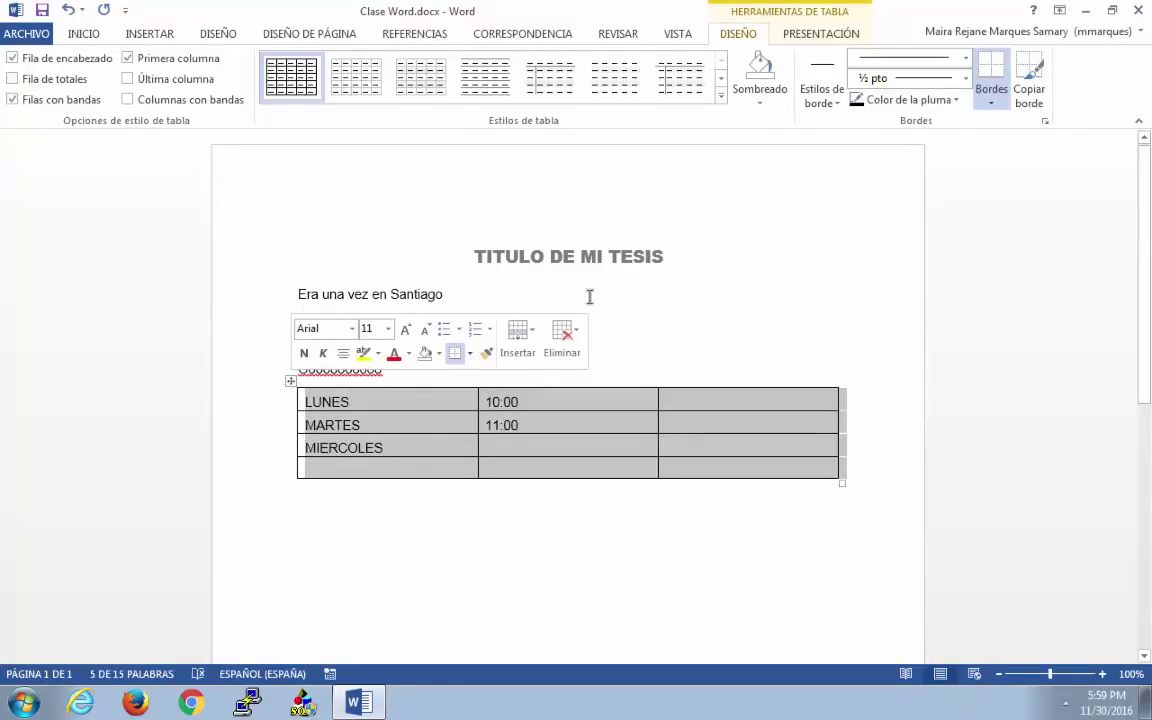
pyautogui.click(724, 102)
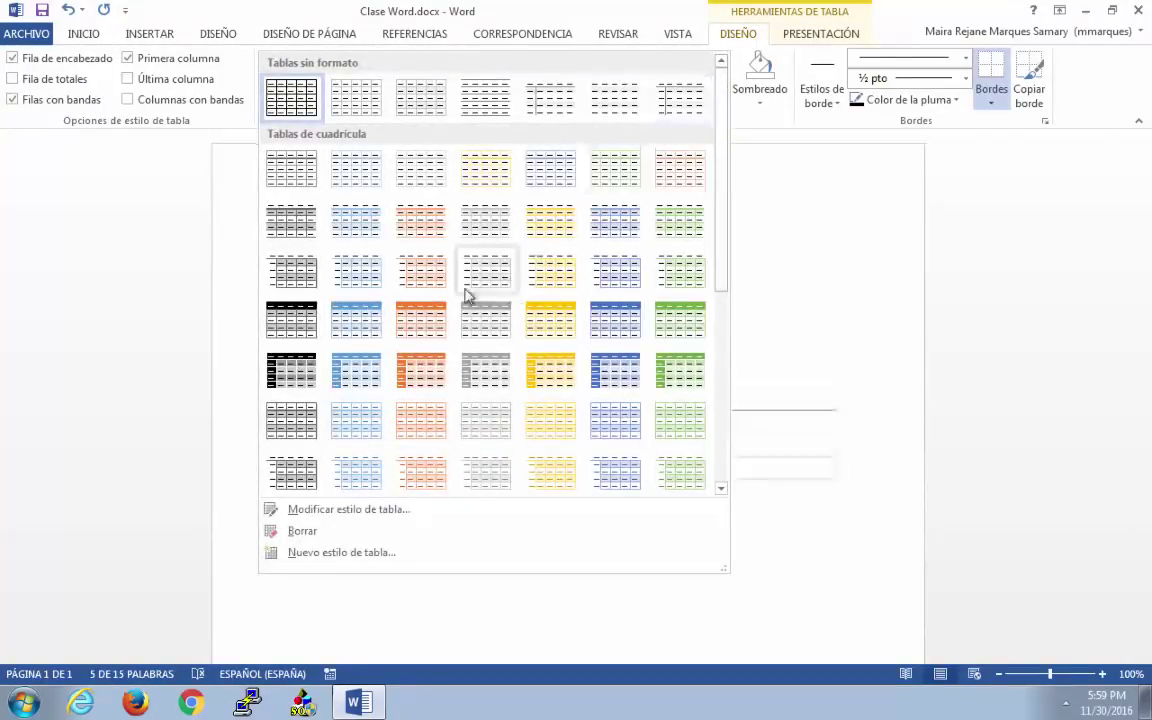
pyautogui.click(355, 358)
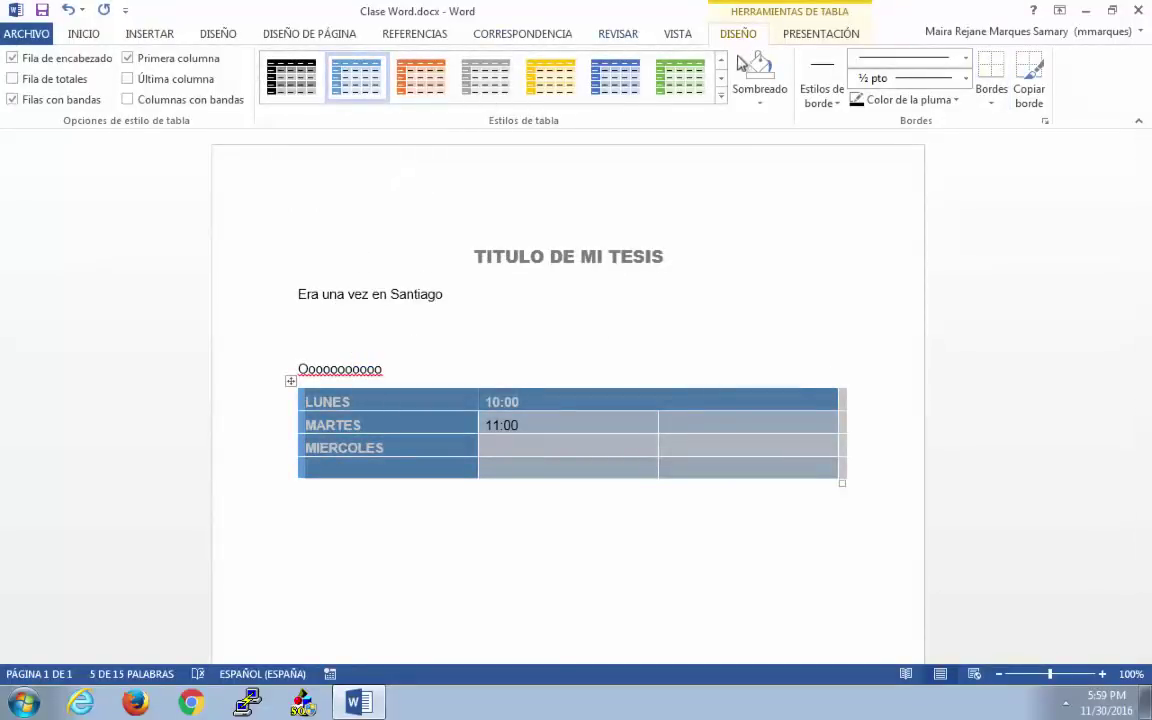
pyautogui.click(721, 96)
pyautogui.click(488, 467)
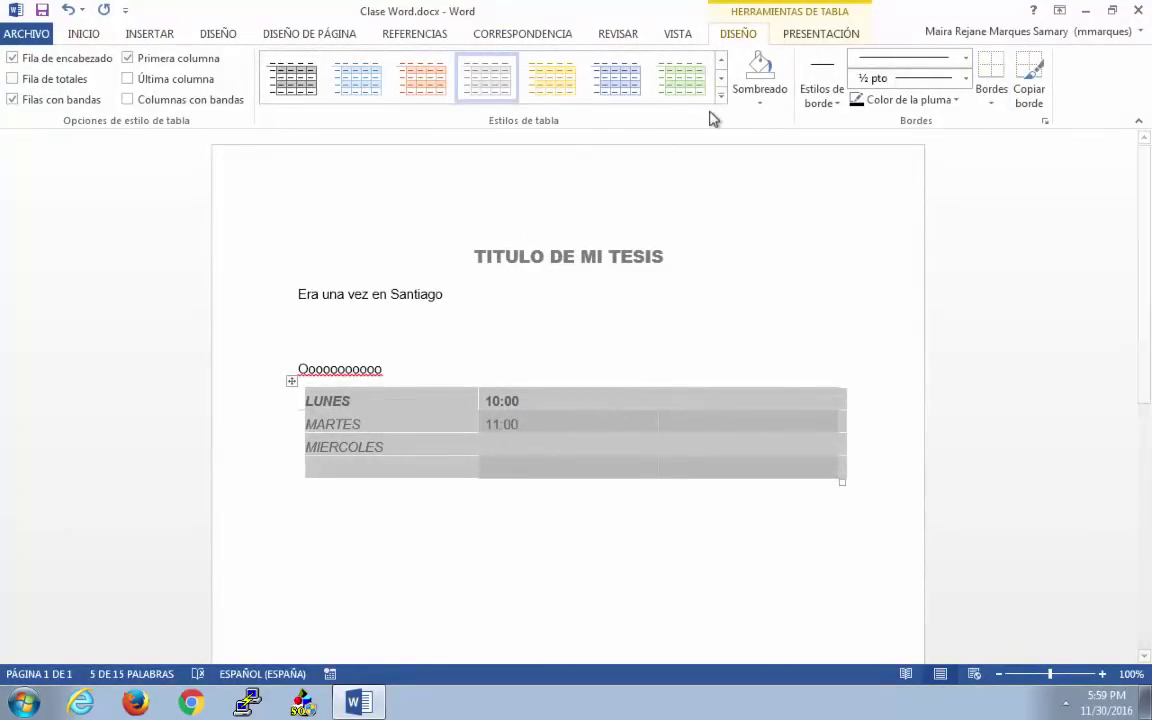
pyautogui.click(760, 97)
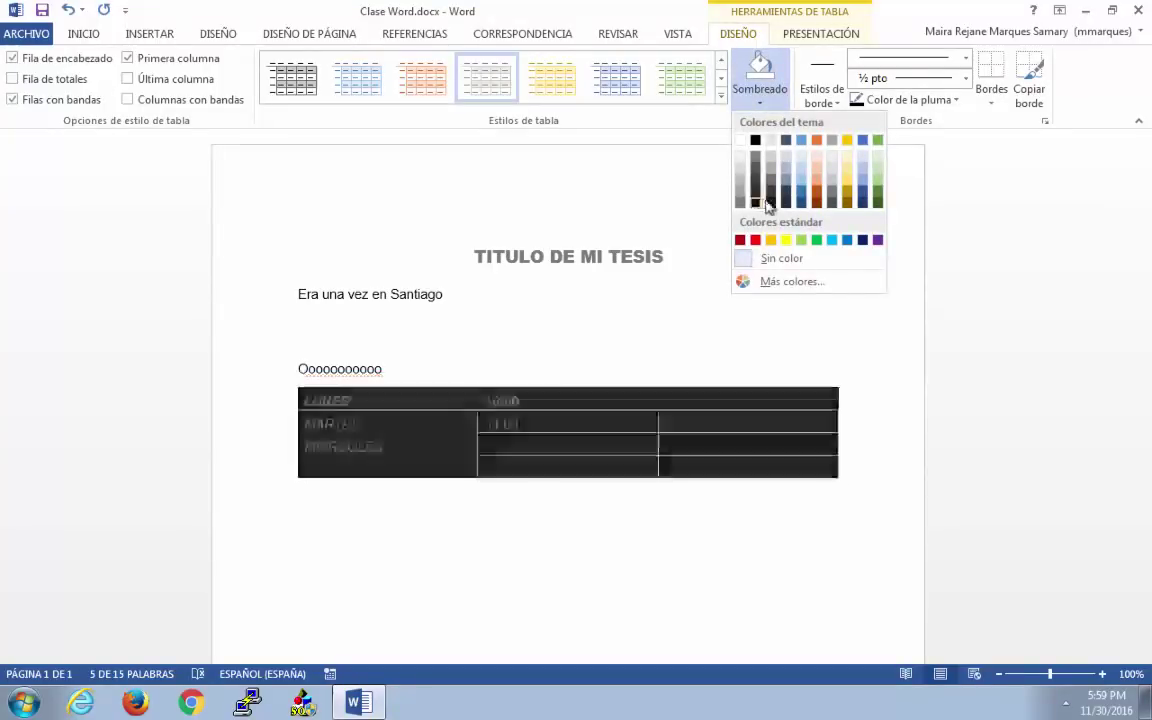
pyautogui.click(786, 240)
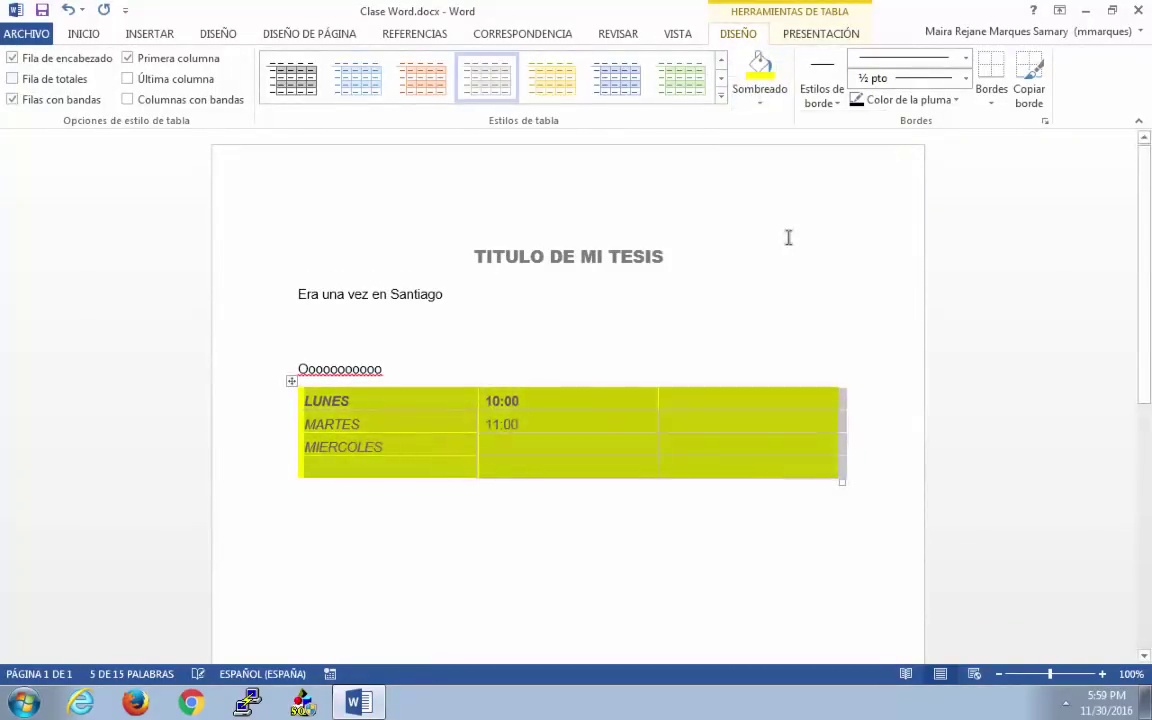
pyautogui.click(965, 78)
pyautogui.click(925, 266)
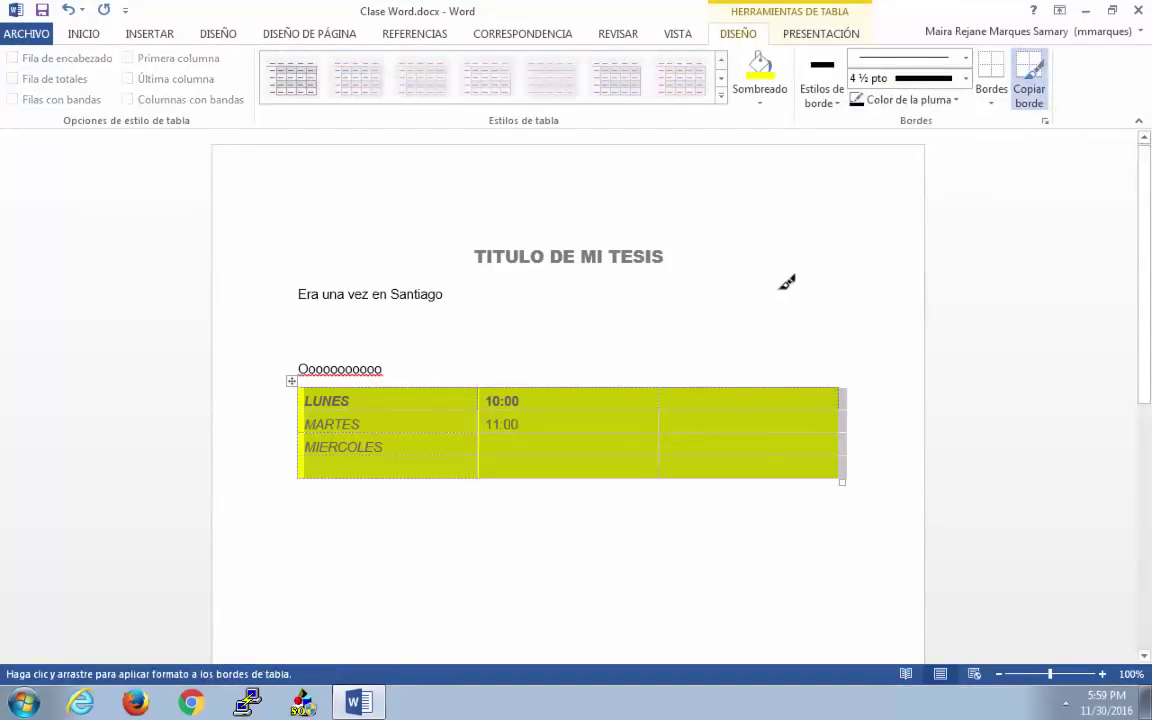
pyautogui.press('Escape')
pyautogui.click(555, 292)
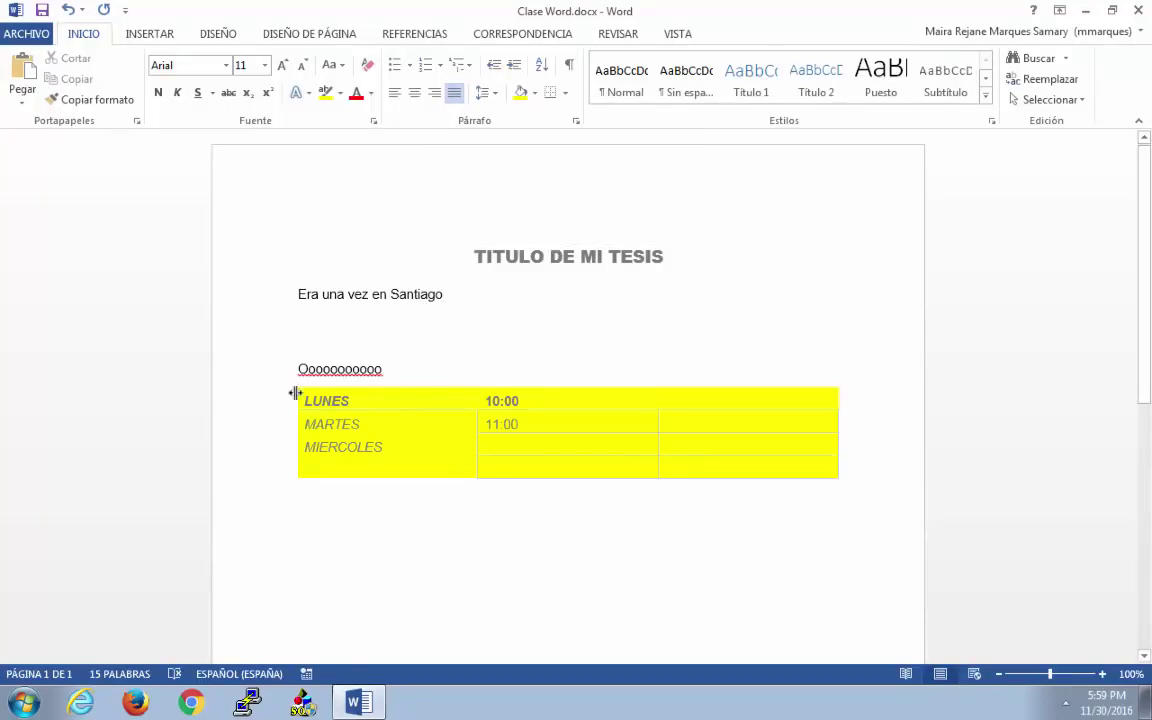
# - Right-align the day names in the table's first column and left-align the times in the second column
pyautogui.moveTo(305, 400); pyautogui.dragTo(509, 468)
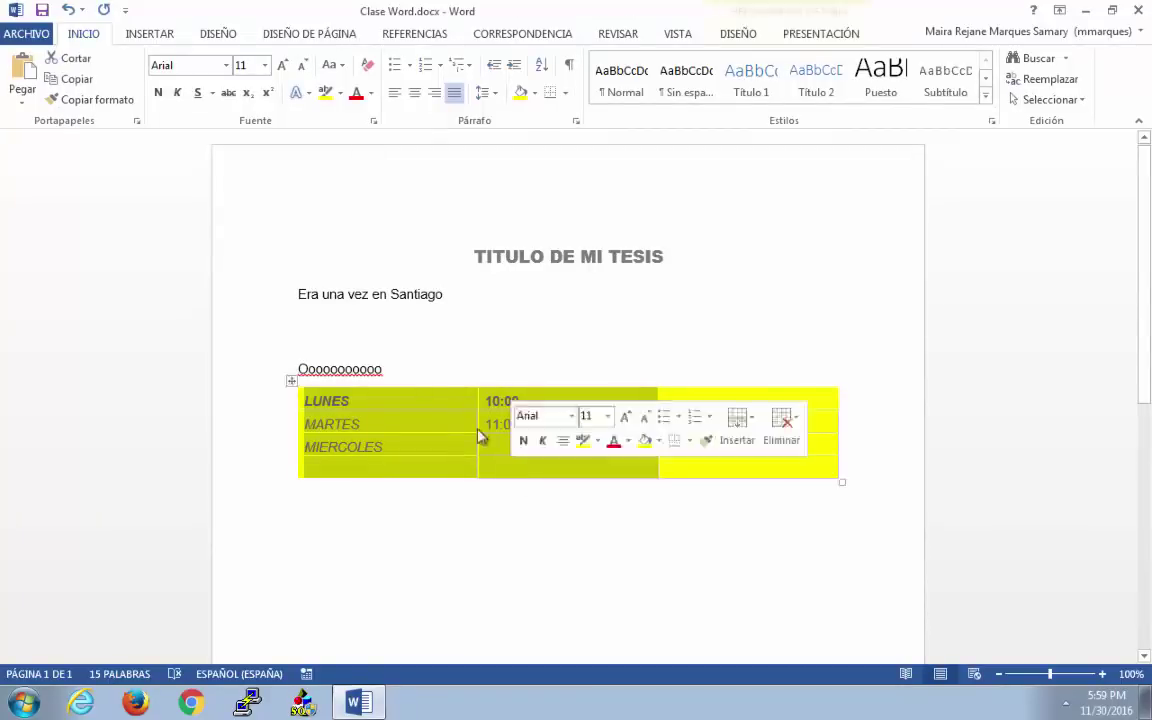
pyautogui.click(417, 93)
pyautogui.click(435, 94)
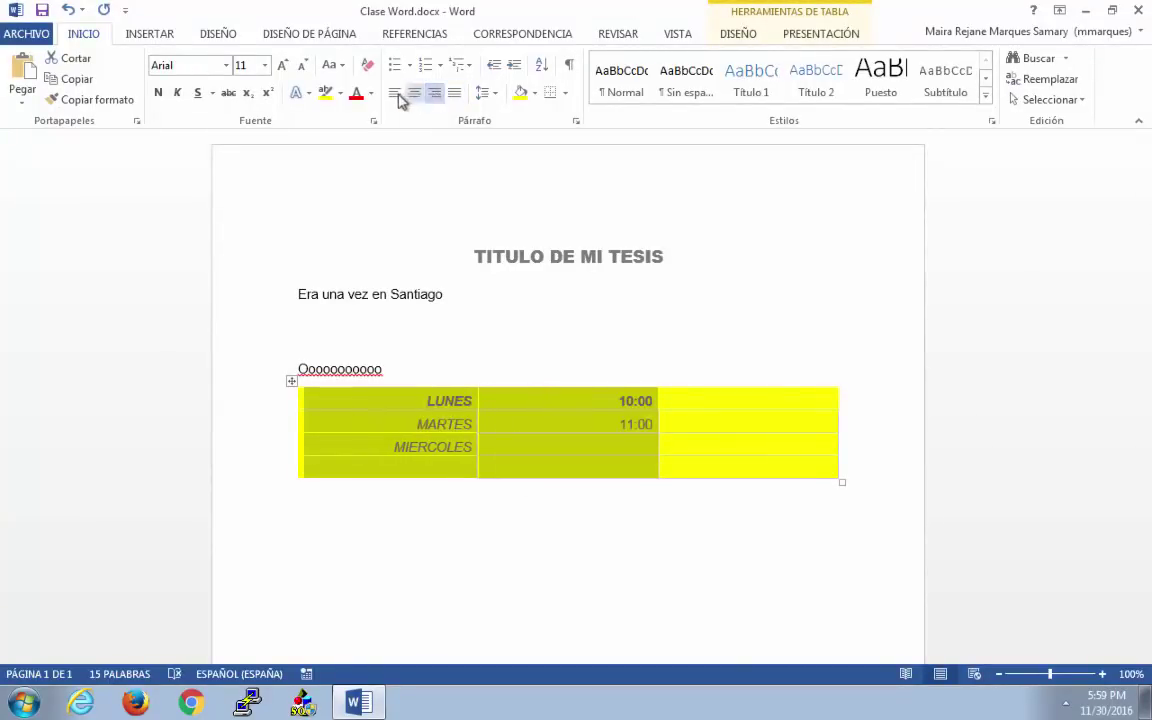
pyautogui.click(563, 405)
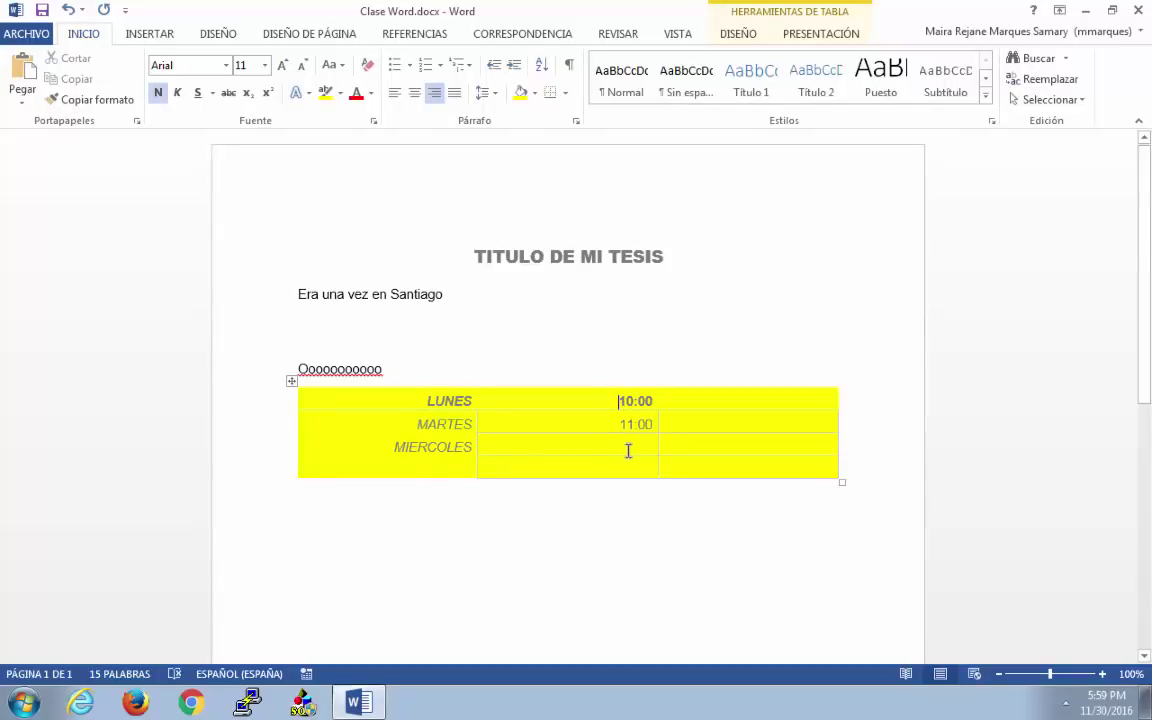
pyautogui.moveTo(627, 450); pyautogui.dragTo(552, 370)
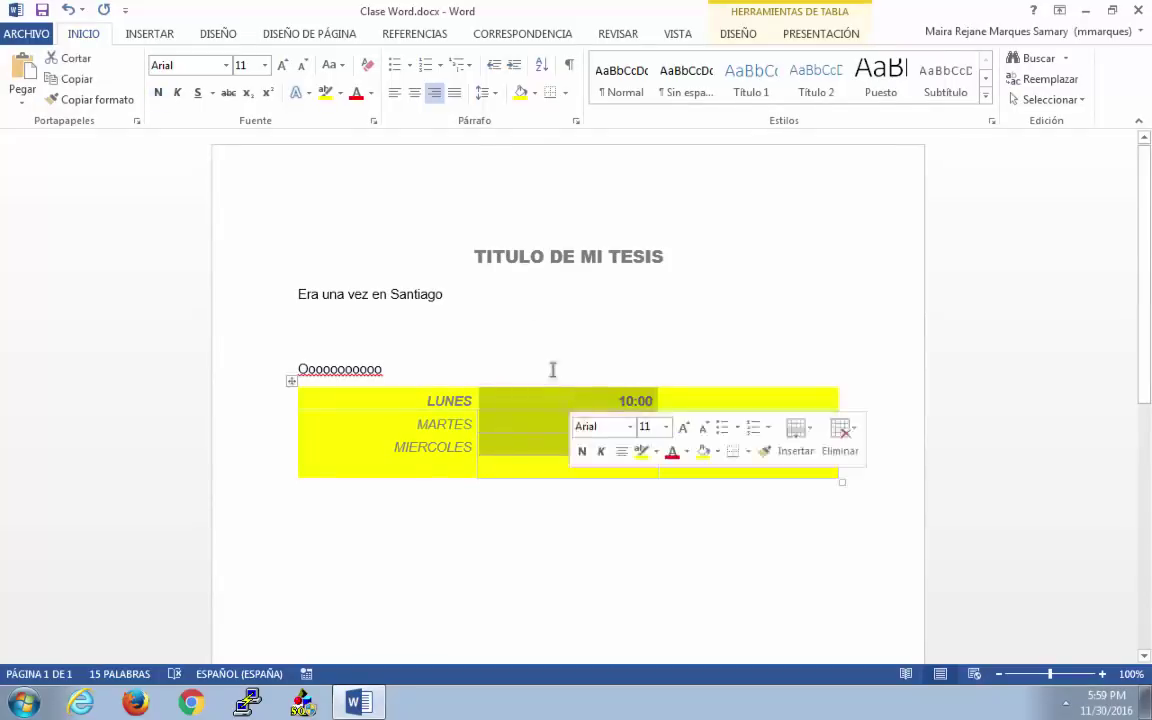
pyautogui.click(395, 93)
pyautogui.click(541, 522)
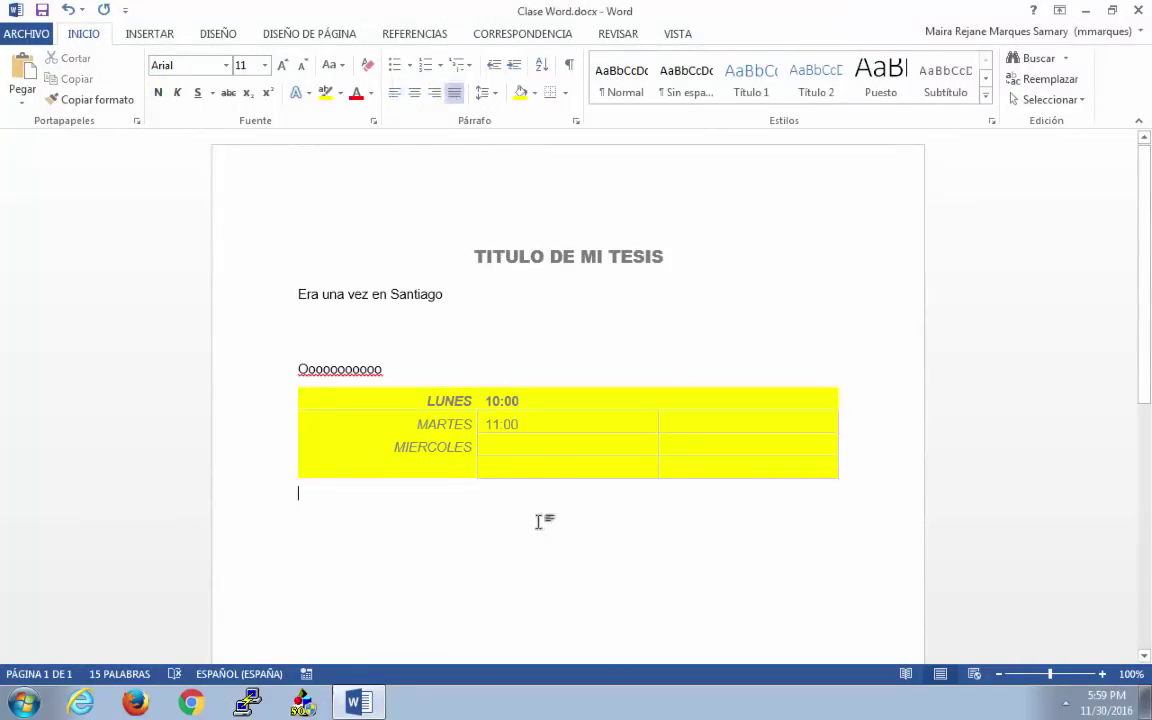
# - Insert the red flower picture from the Sample Pictures folder below the table
pyautogui.click(158, 33)
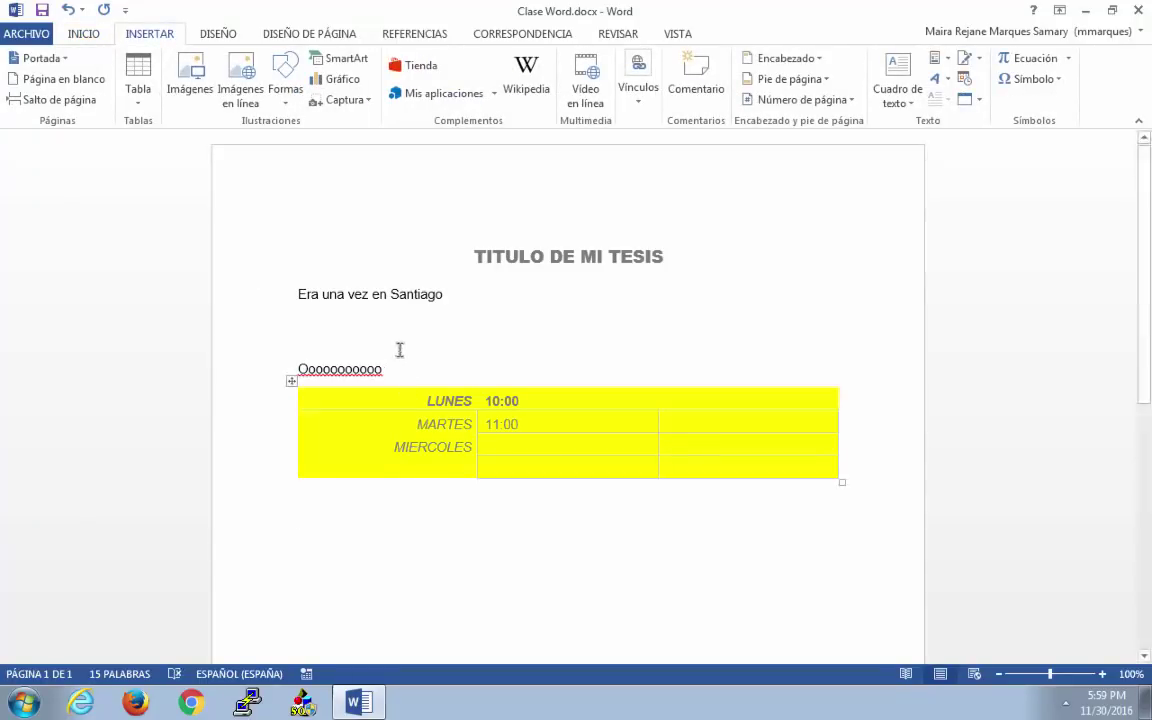
pyautogui.click(193, 78)
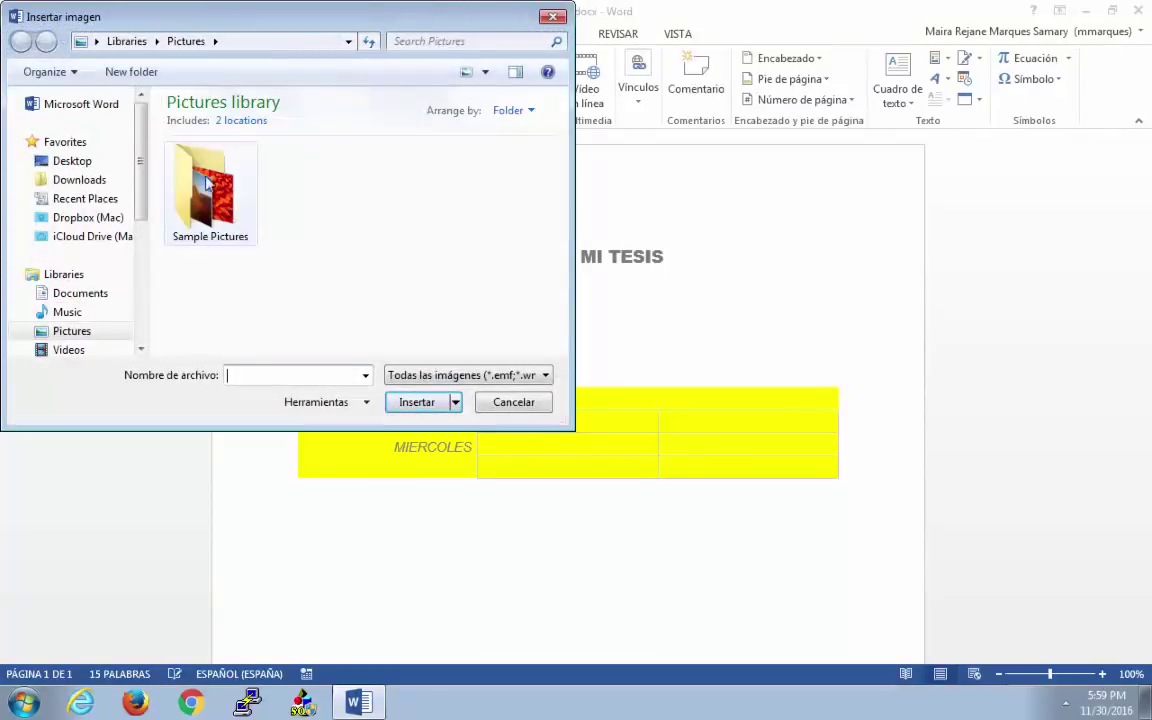
pyautogui.doubleClick(205, 184)
pyautogui.doubleClick(205, 180)
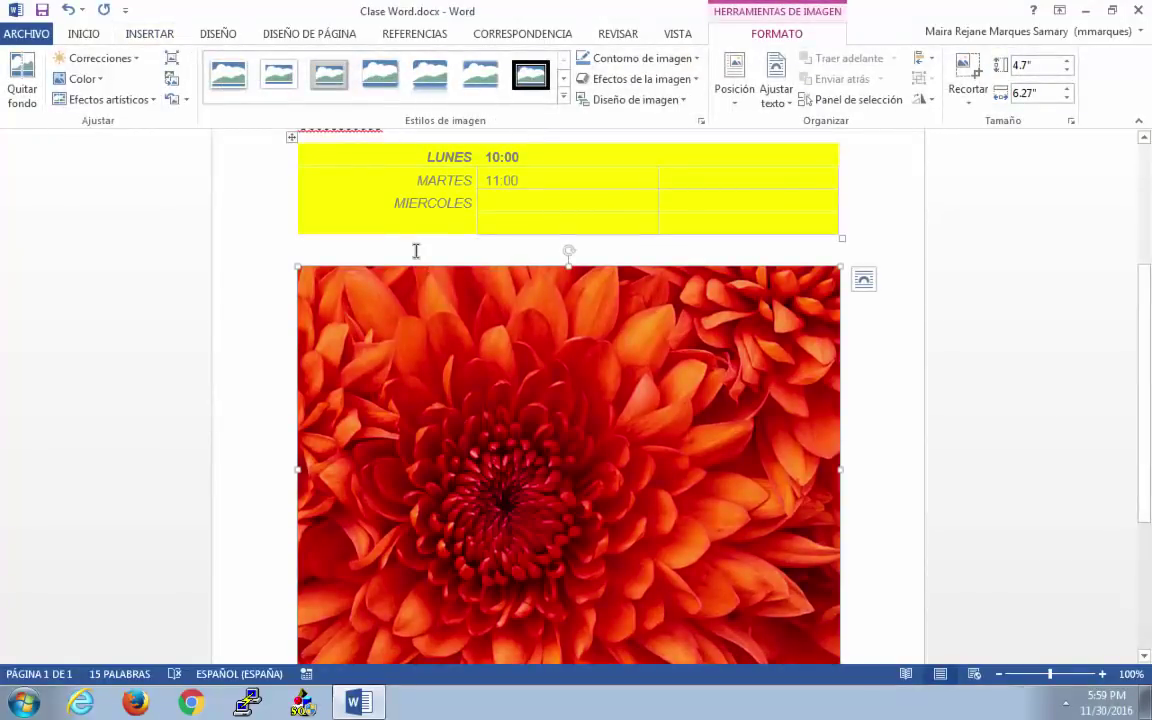
pyautogui.press('Down')
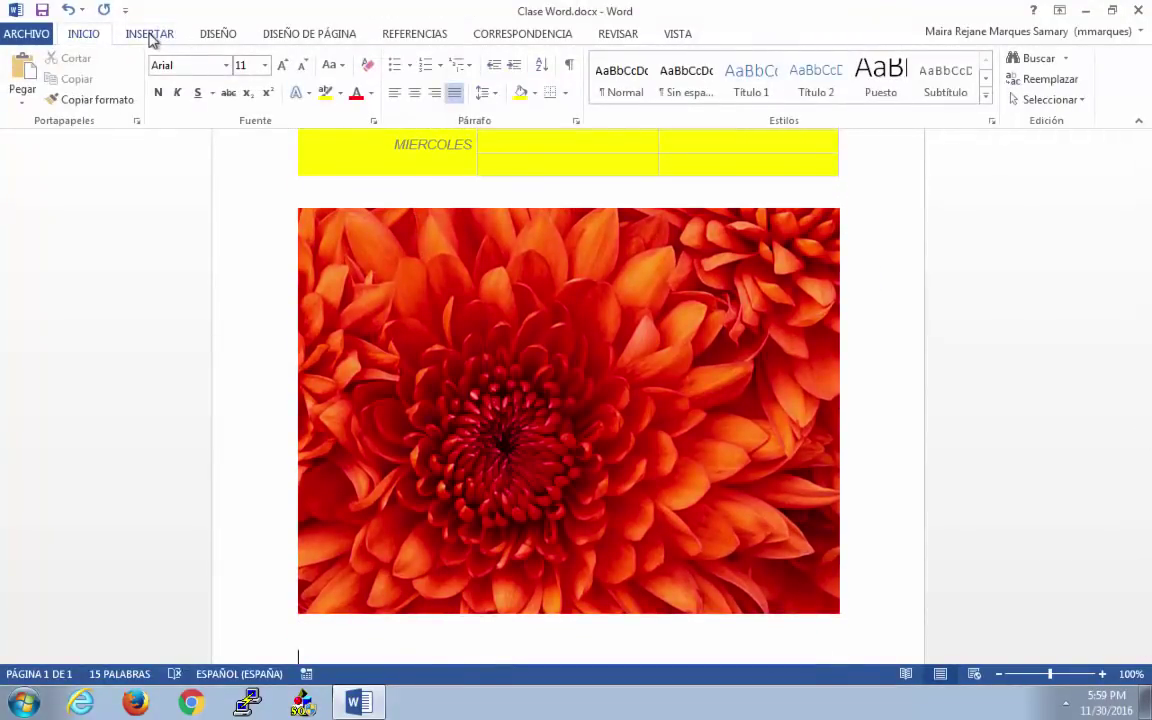
pyautogui.click(149, 33)
pyautogui.click(242, 77)
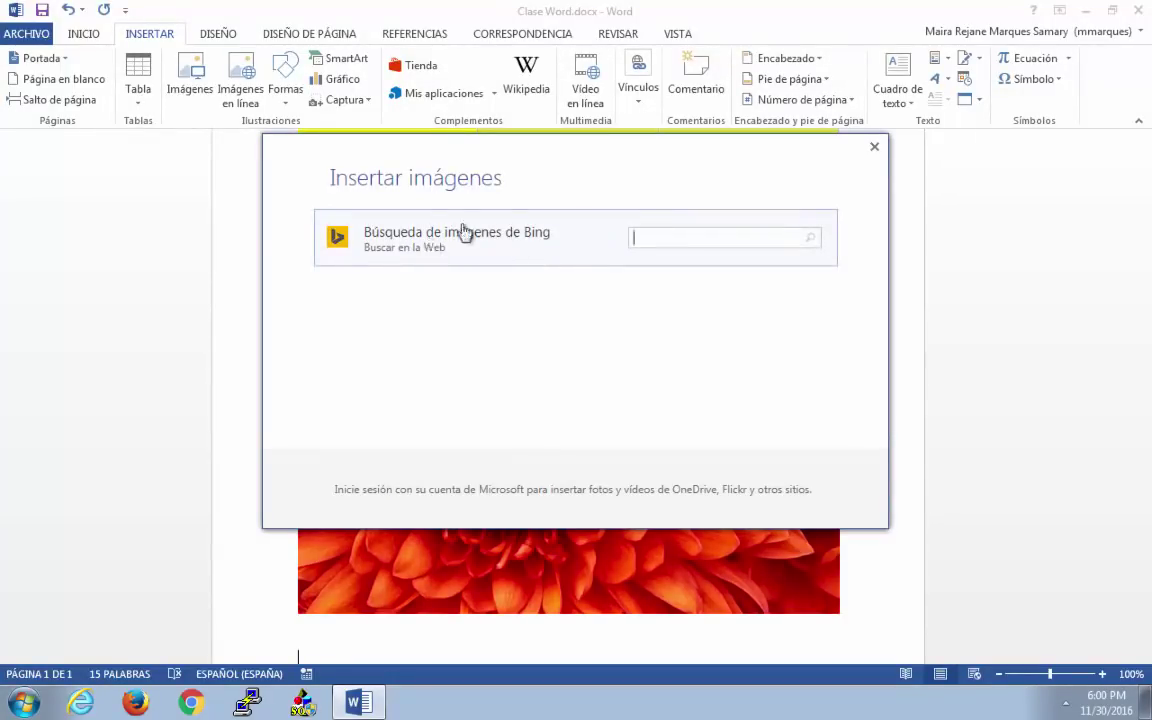
pyautogui.click(874, 148)
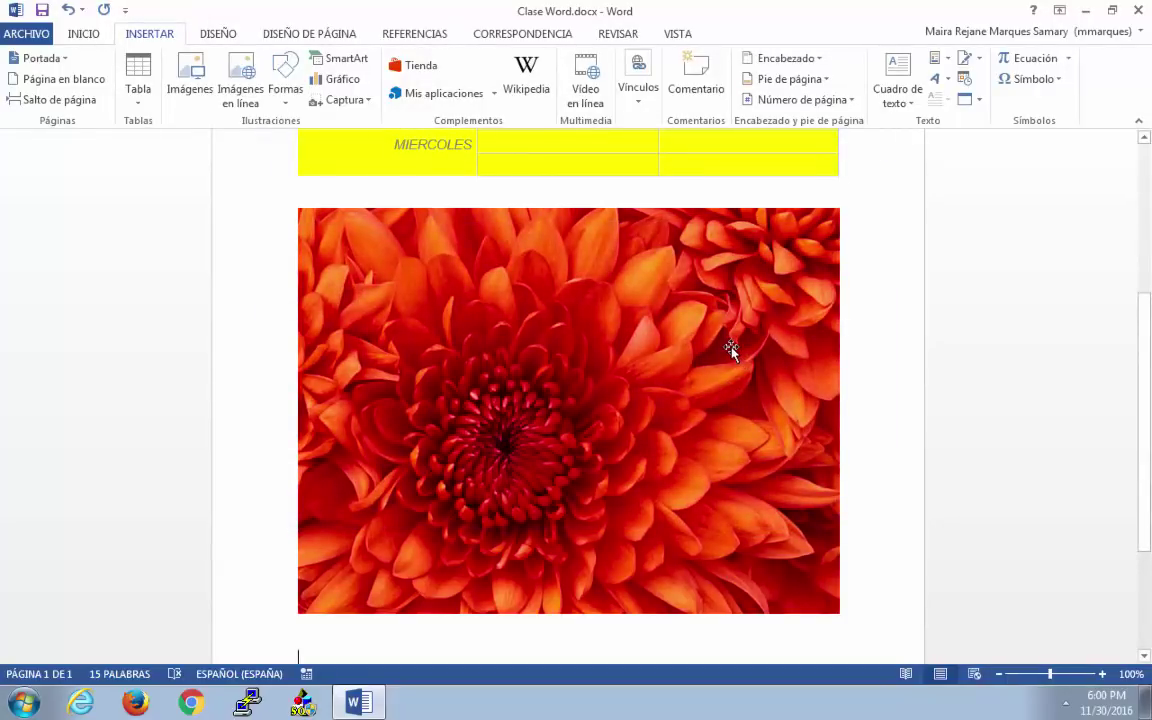
# - Insert a rounded rectangle below the flower picture and widen it to about 1.72 inches
pyautogui.scroll(-2, 731, 348)
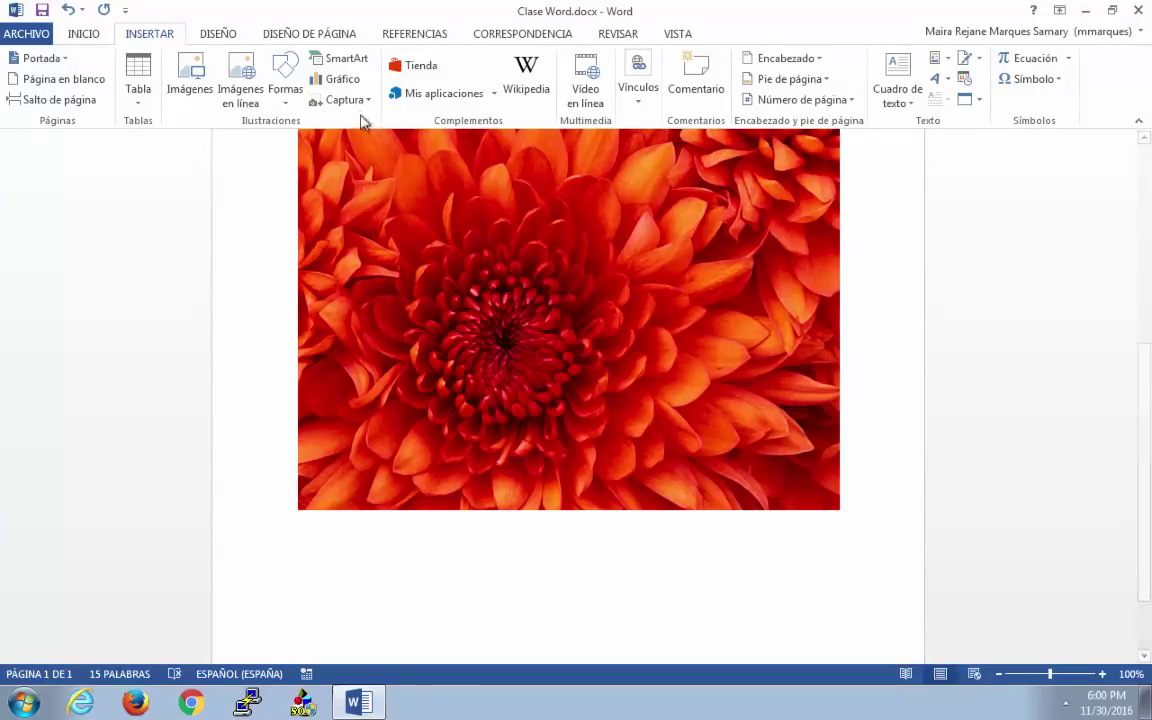
pyautogui.click(288, 103)
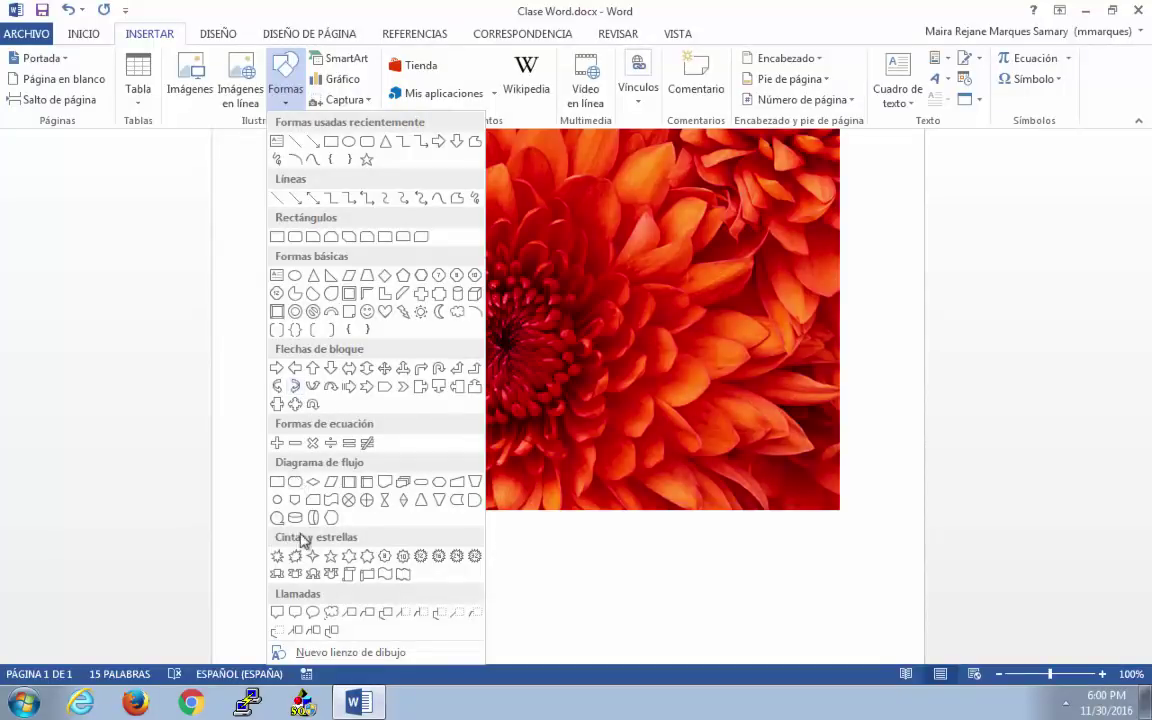
pyautogui.click(277, 236)
pyautogui.click(400, 575)
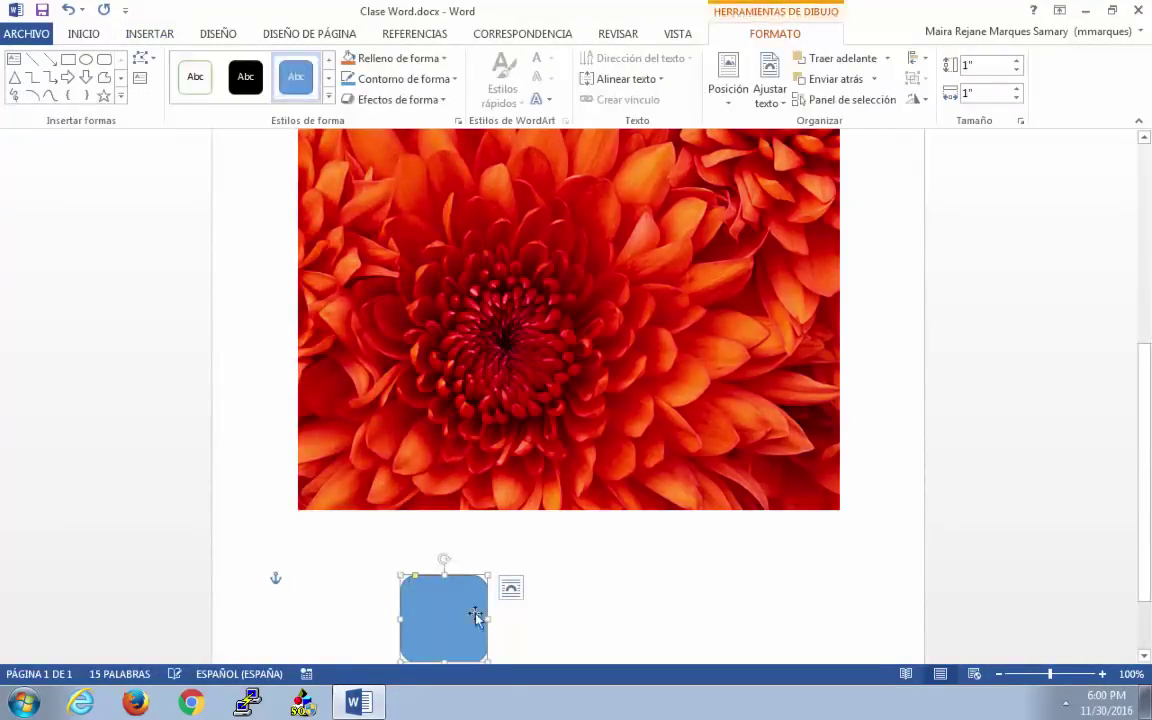
pyautogui.moveTo(488, 619); pyautogui.dragTo(549, 619)
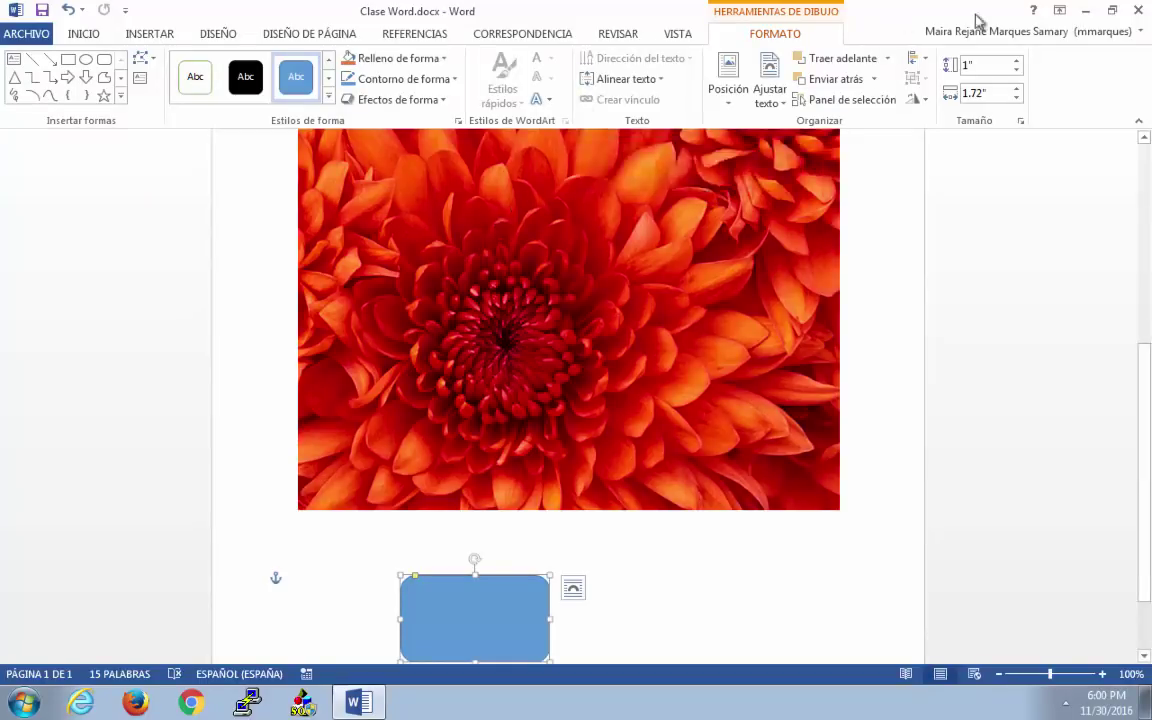
pyautogui.click(641, 565)
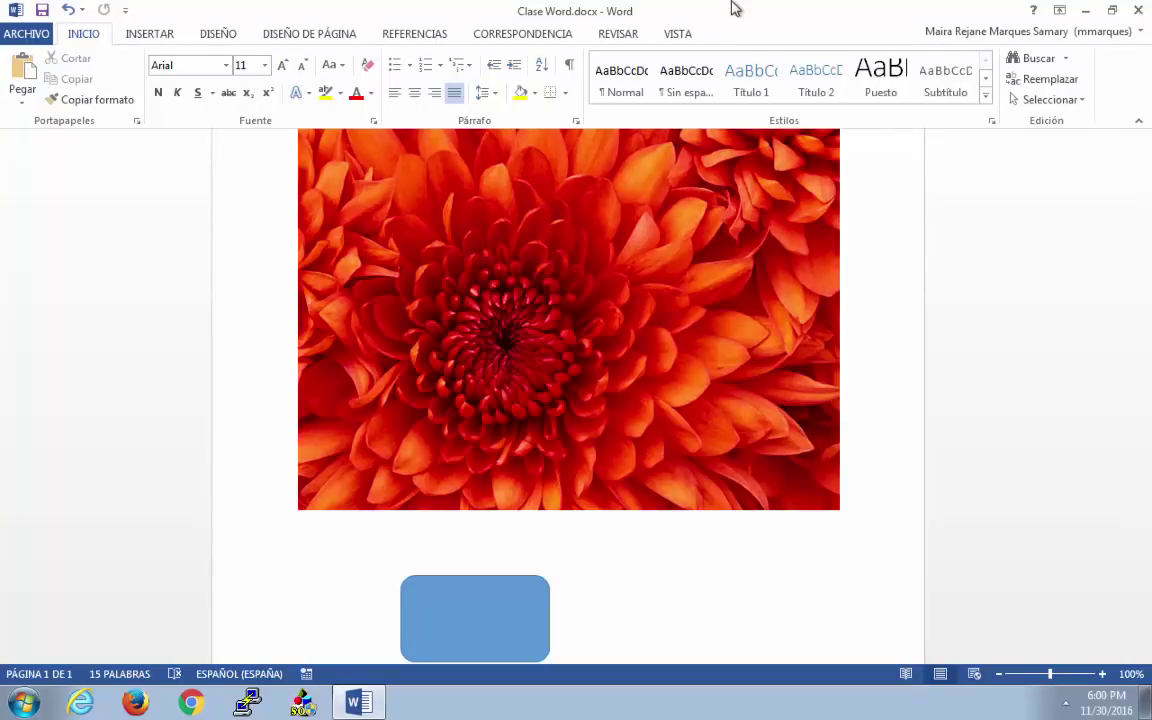
# - Change the document's page orientation to landscape
pyautogui.click(312, 34)
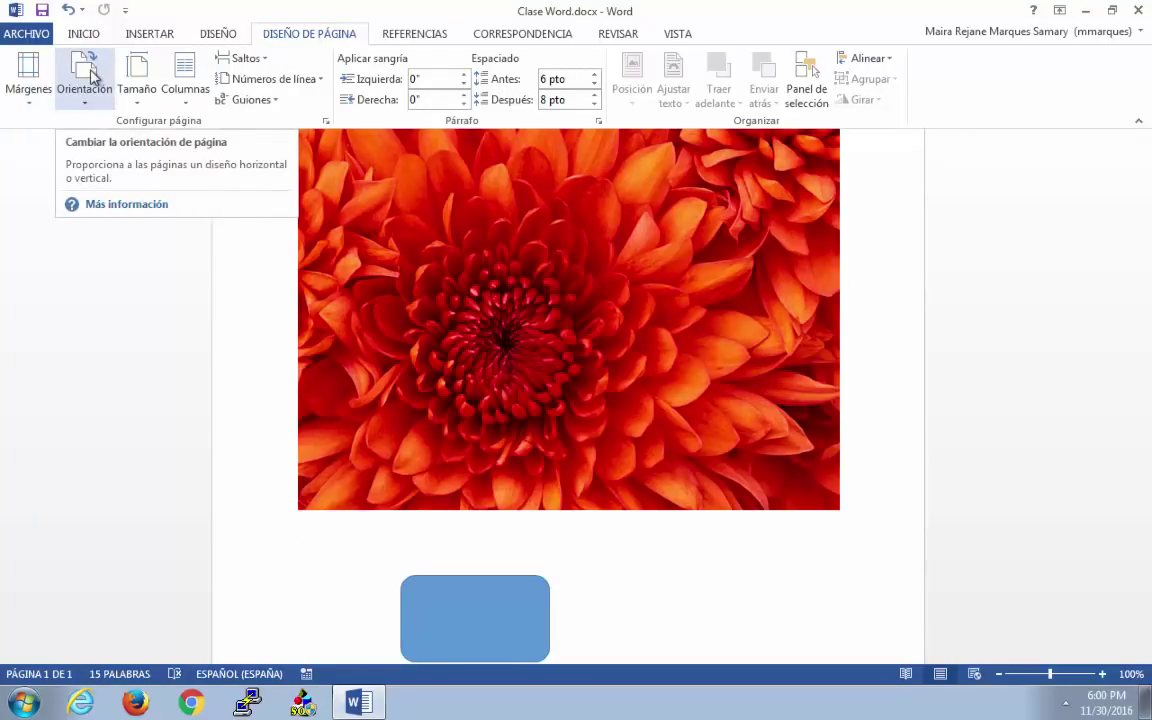
pyautogui.click(84, 97)
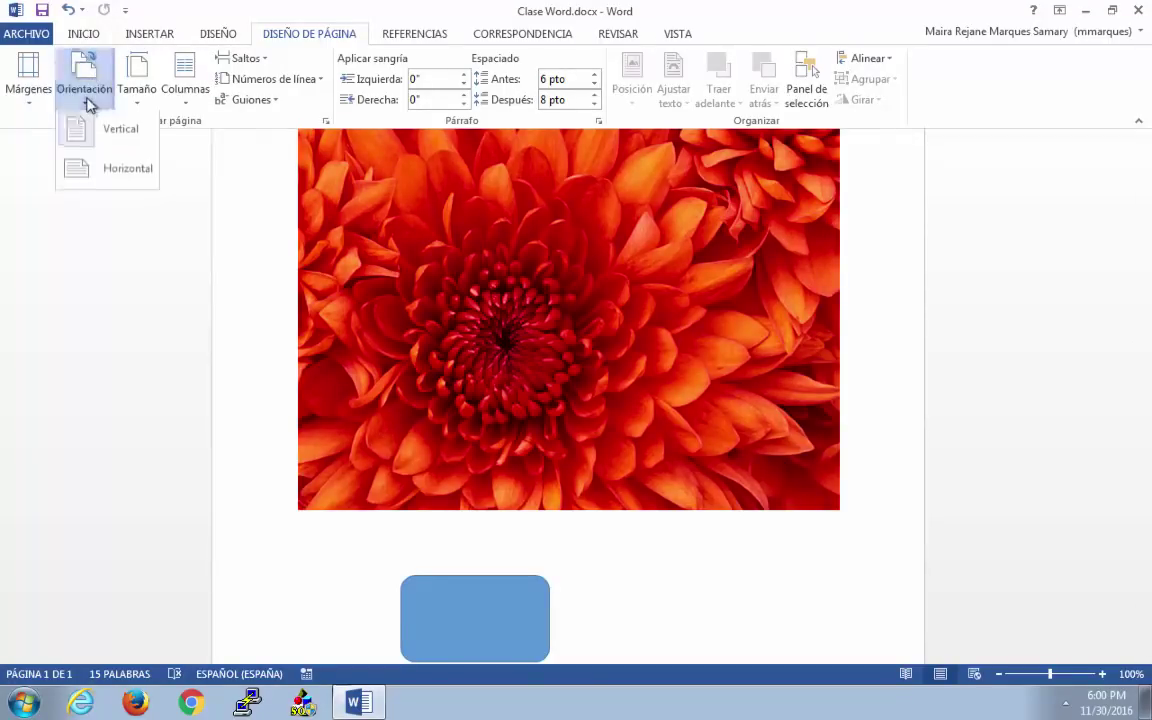
pyautogui.click(92, 174)
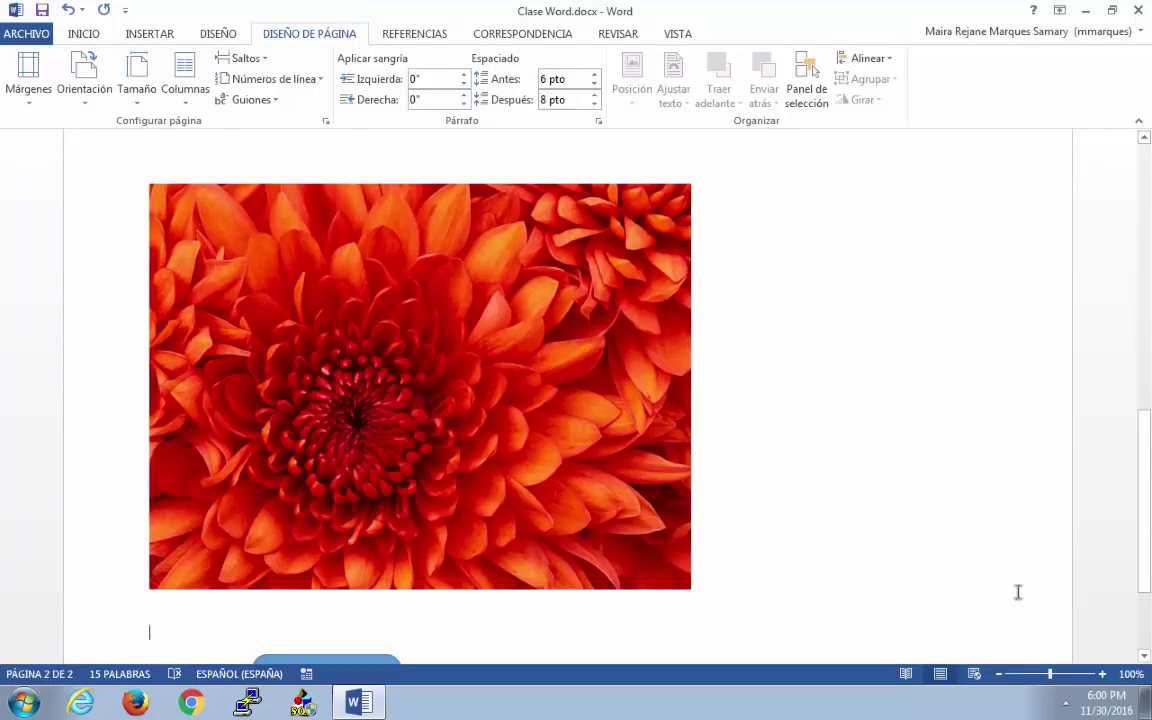
pyautogui.click(998, 676)
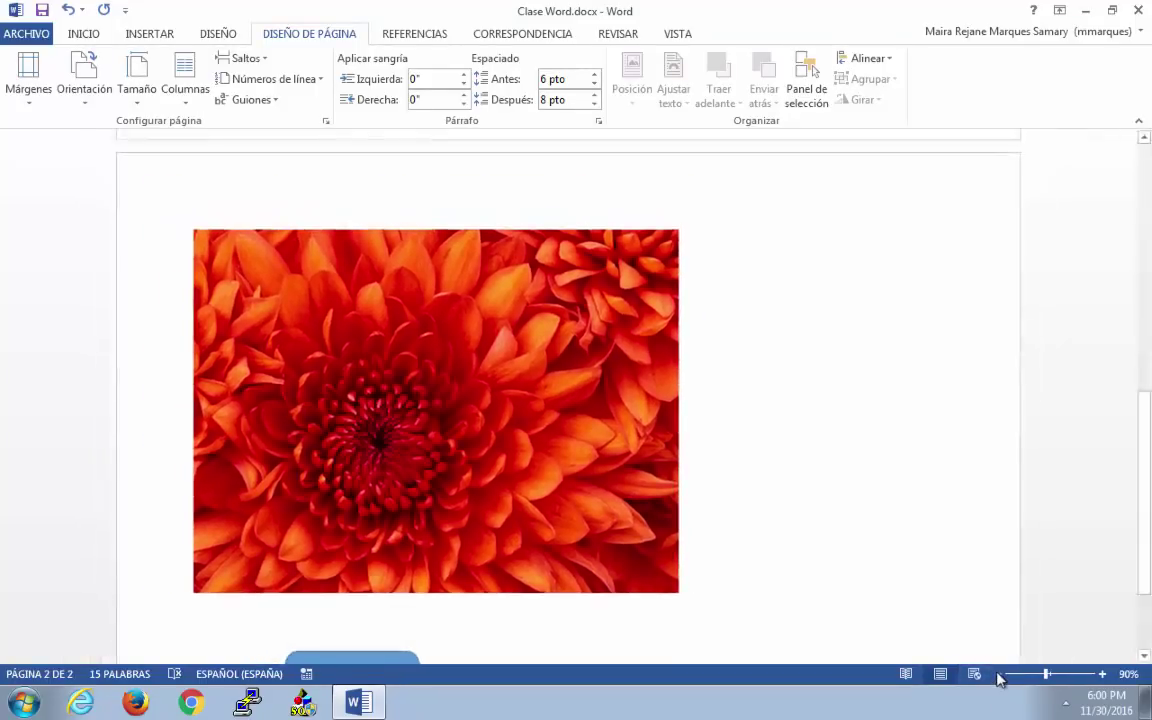
pyautogui.click(998, 676)
pyautogui.click(998, 676)
pyautogui.click(998, 676)
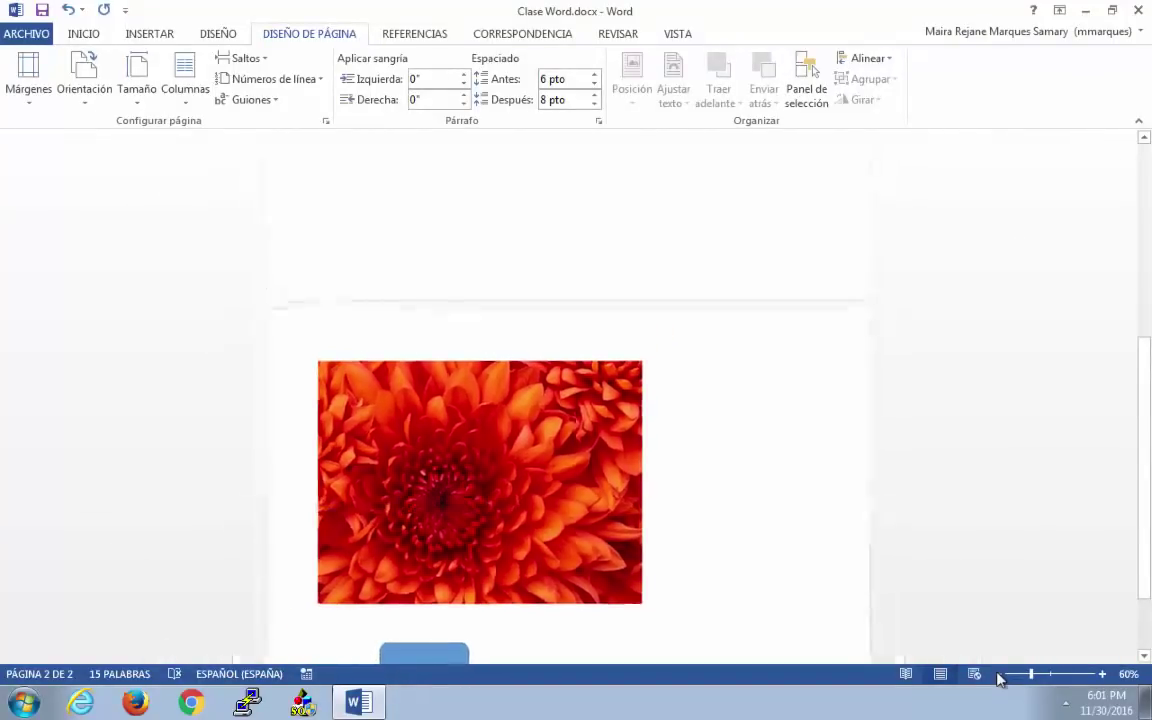
pyautogui.moveTo(1147, 399); pyautogui.dragTo(1147, 239)
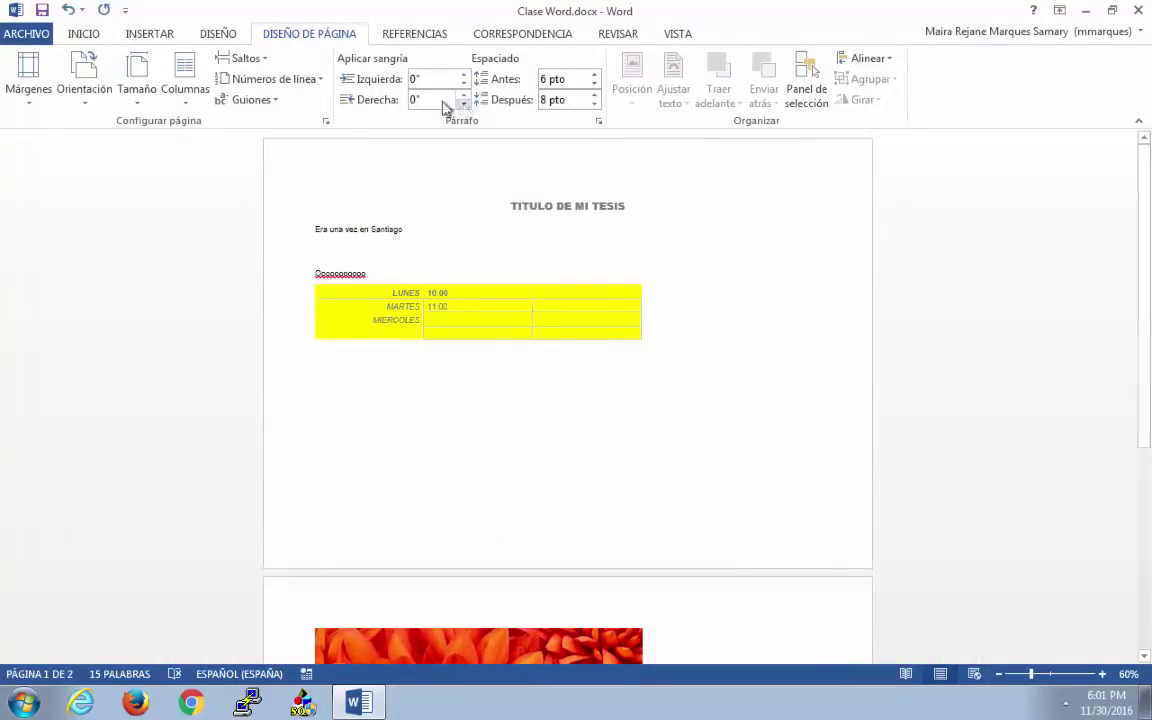
# - Lay the document out in three columns
pyautogui.click(137, 96)
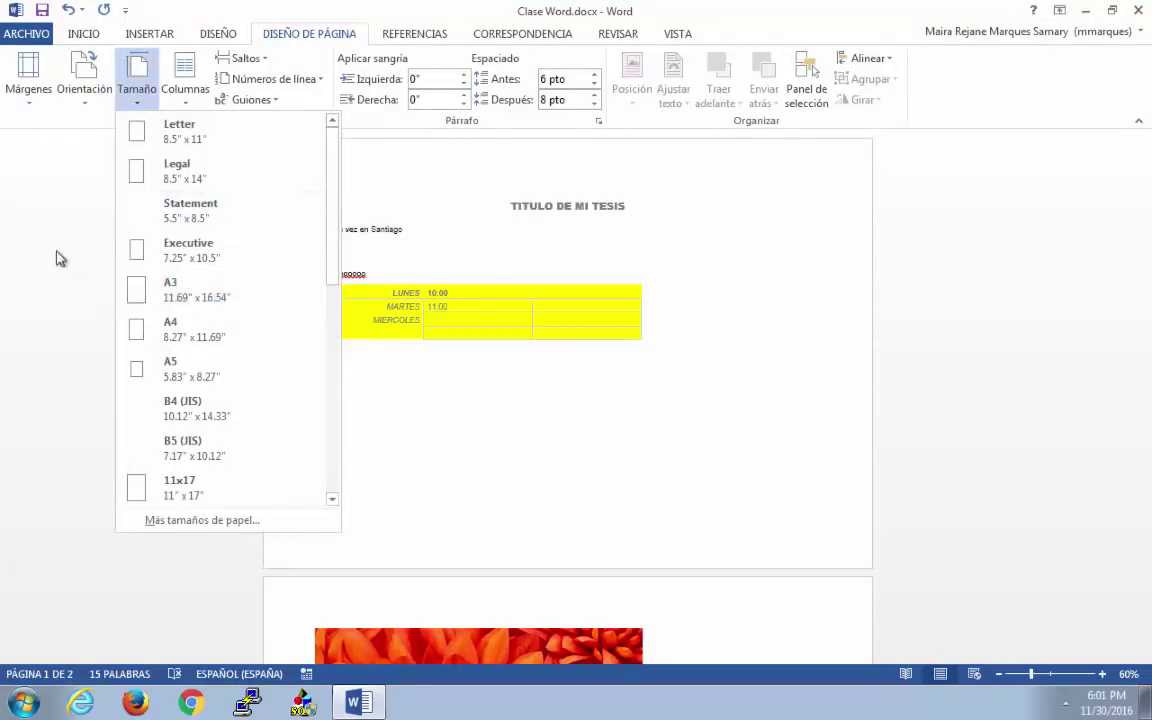
pyautogui.click(45, 215)
pyautogui.click(186, 108)
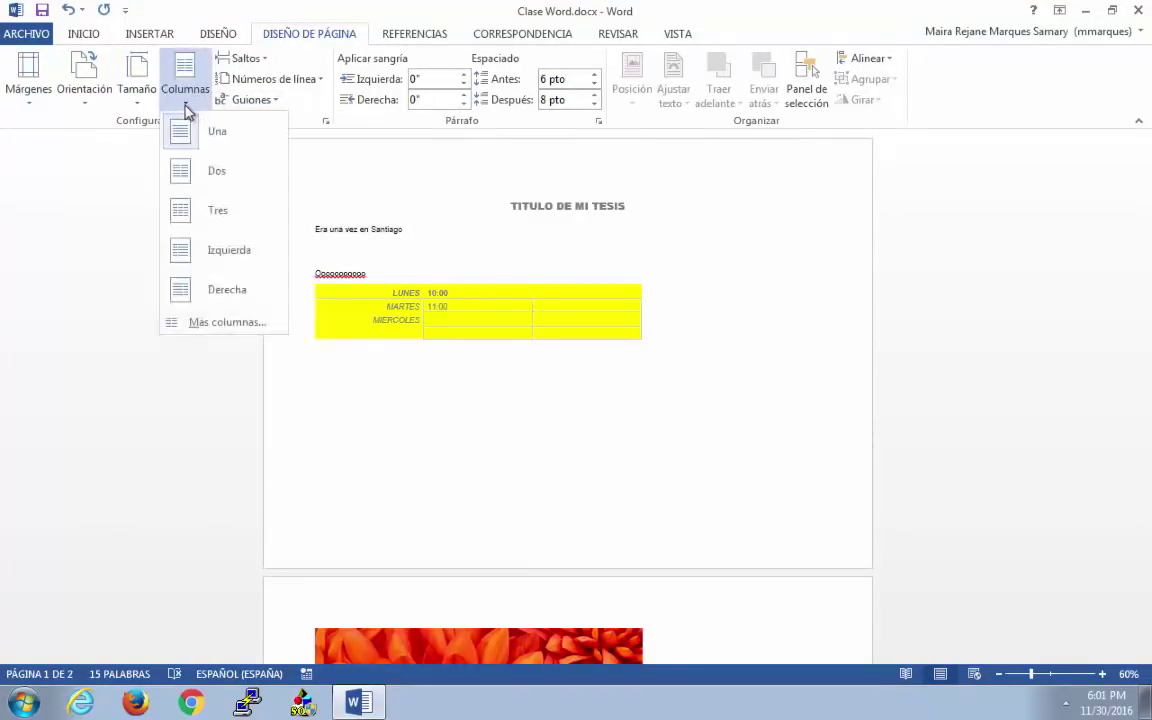
pyautogui.click(196, 211)
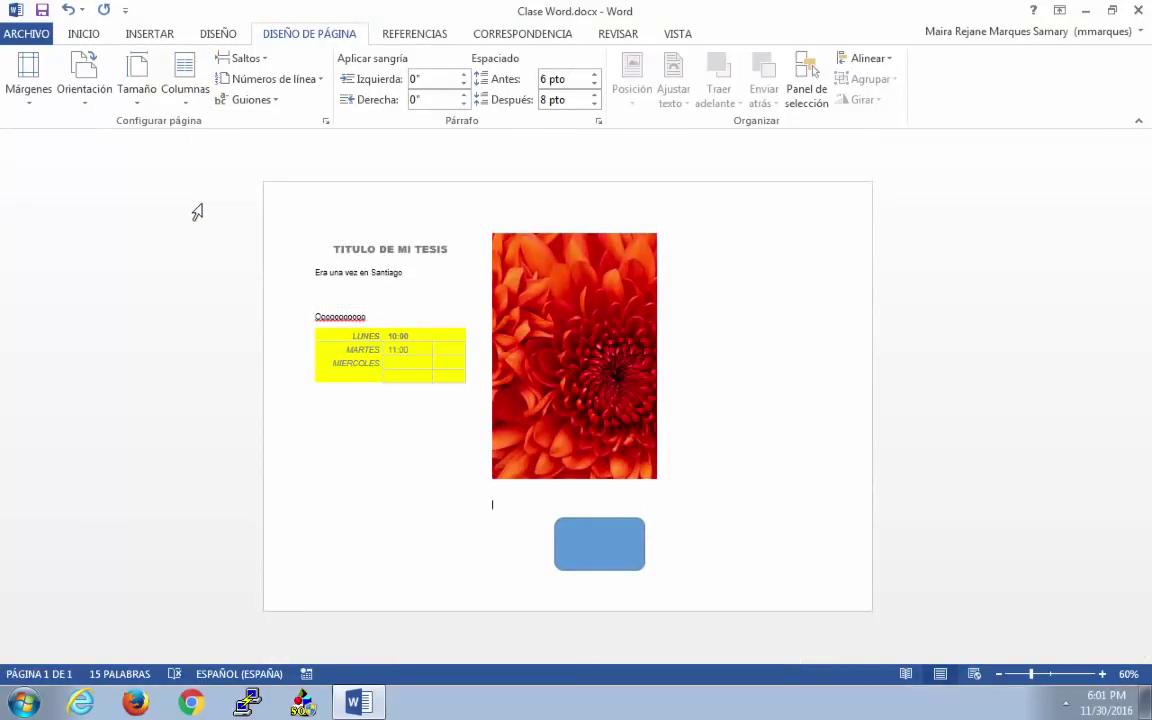
# - Look through the custom margin settings and the available document themes without changing them
pyautogui.click(28, 100)
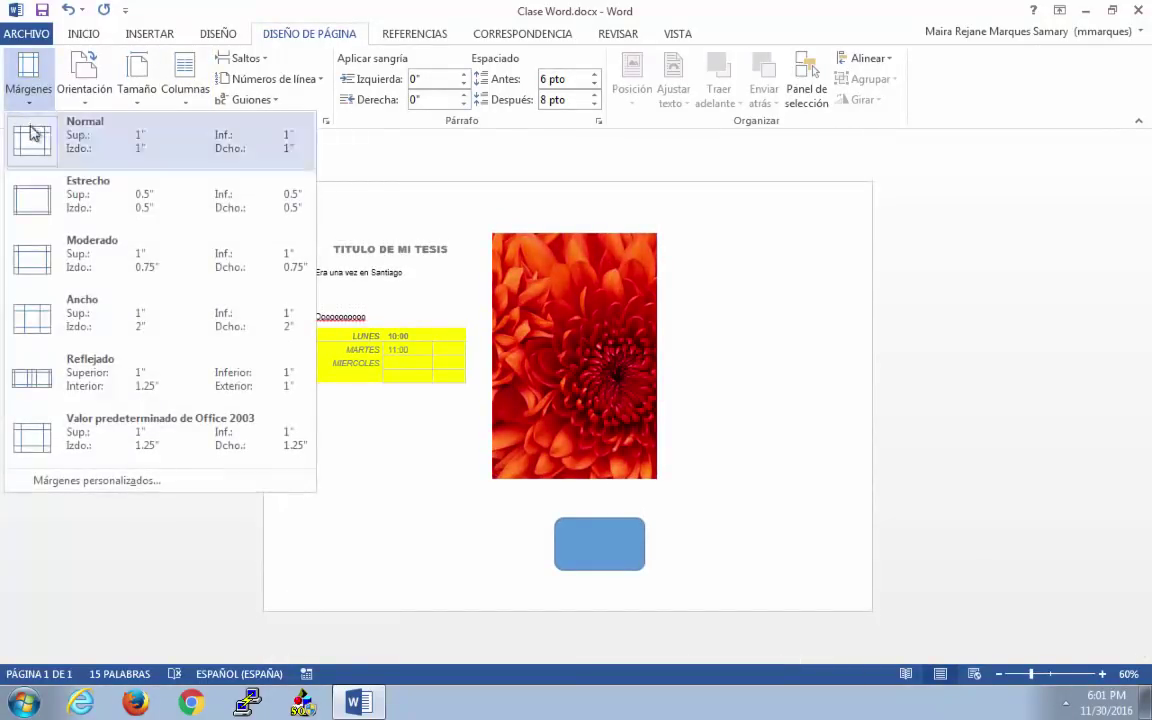
pyautogui.click(68, 484)
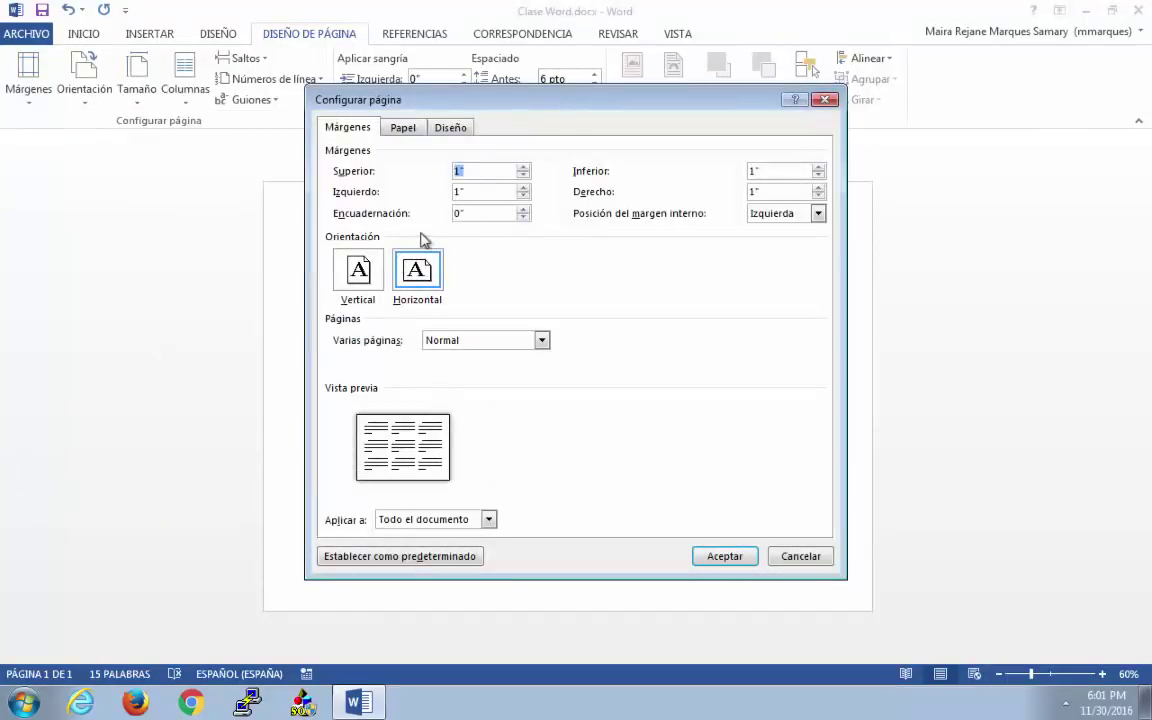
pyautogui.click(788, 556)
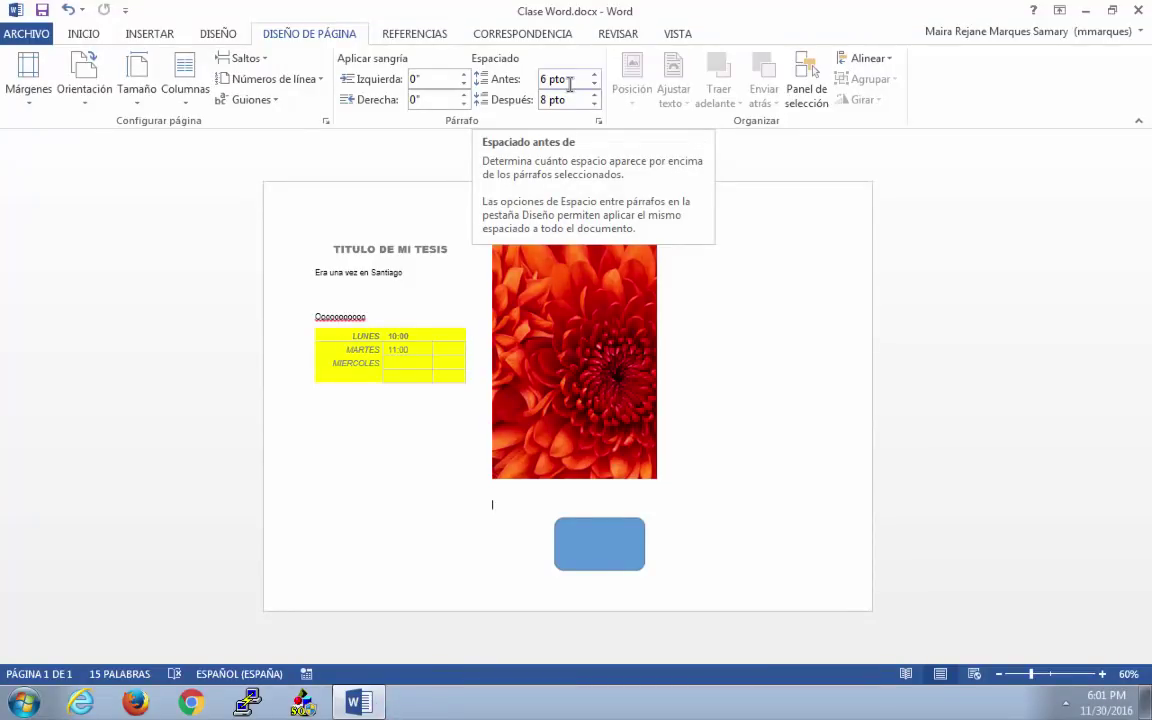
pyautogui.click(215, 36)
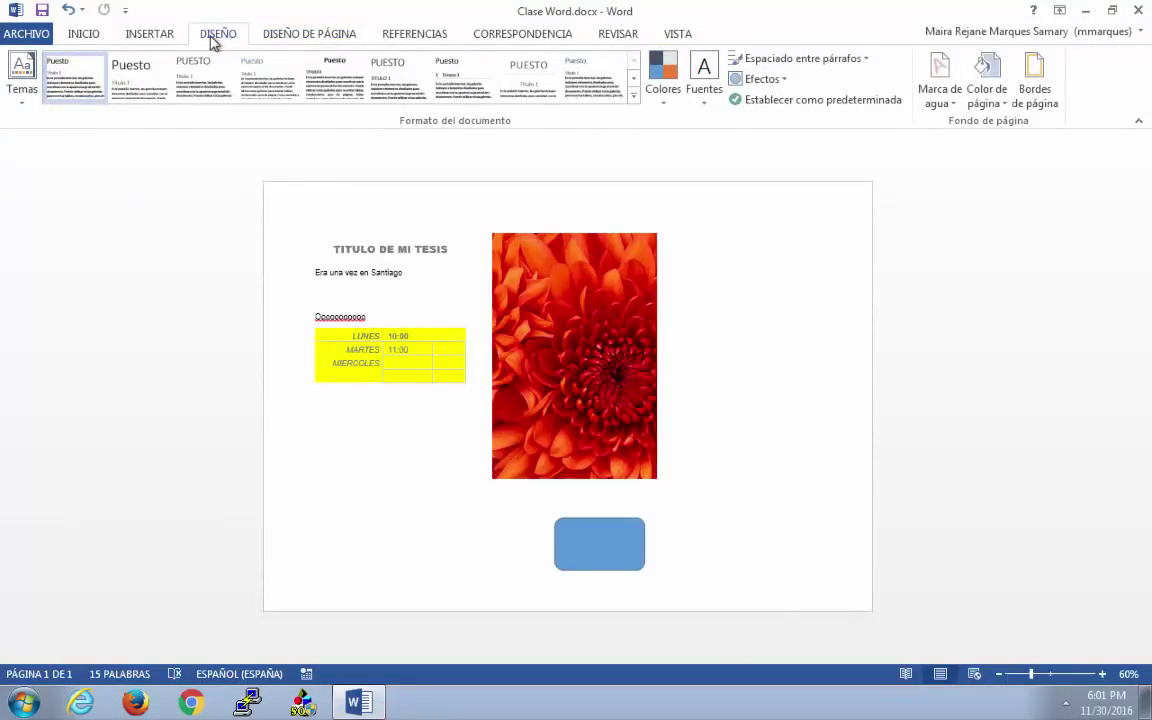
pyautogui.click(24, 100)
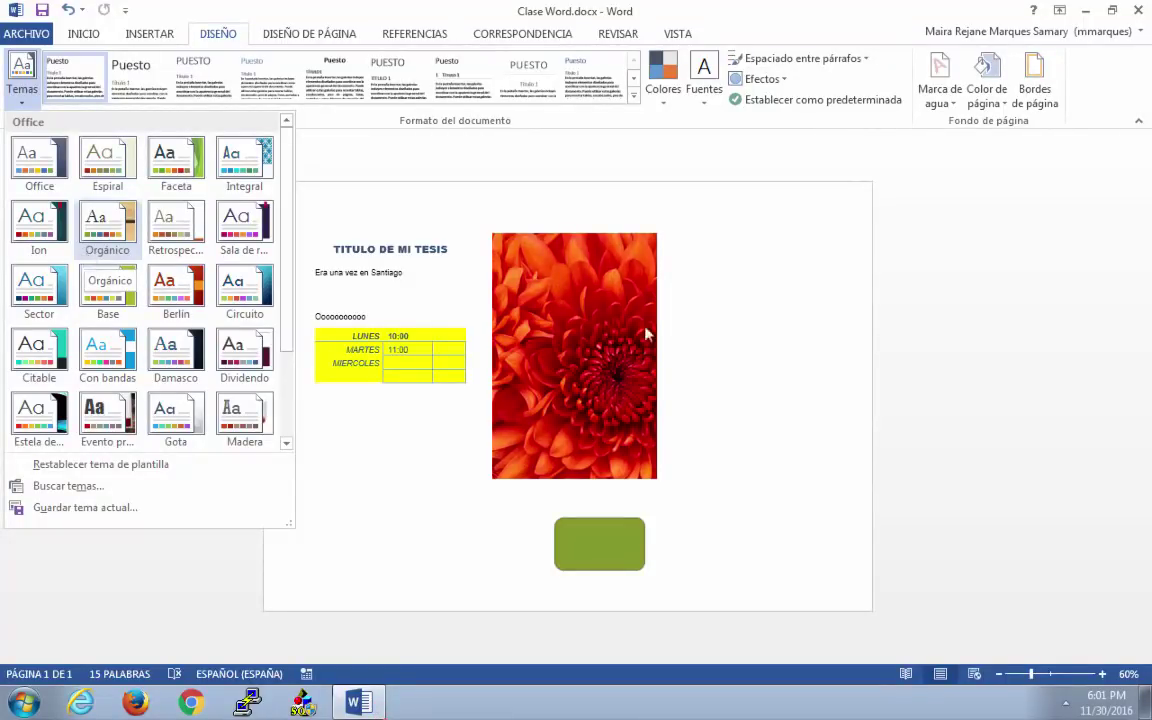
pyautogui.click(780, 386)
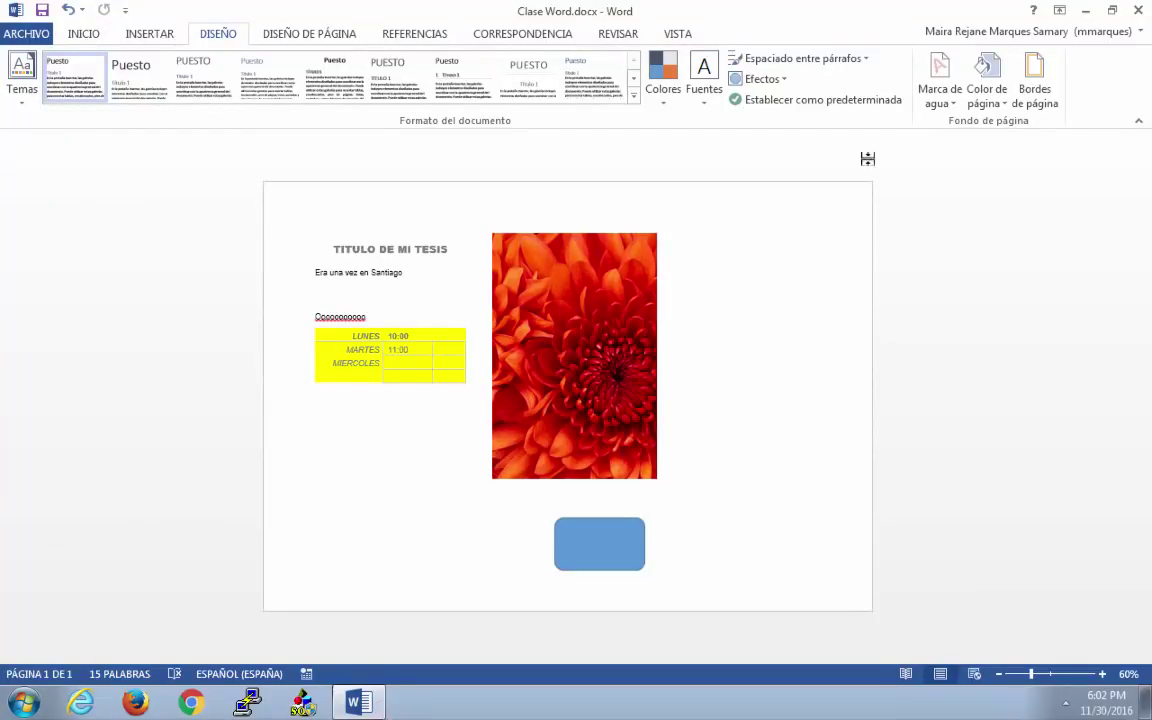
# - Add Logo_FCFM.jpg as a washed-out picture watermark with automatic scale, and delete the red flower picture covering it
pyautogui.click(946, 103)
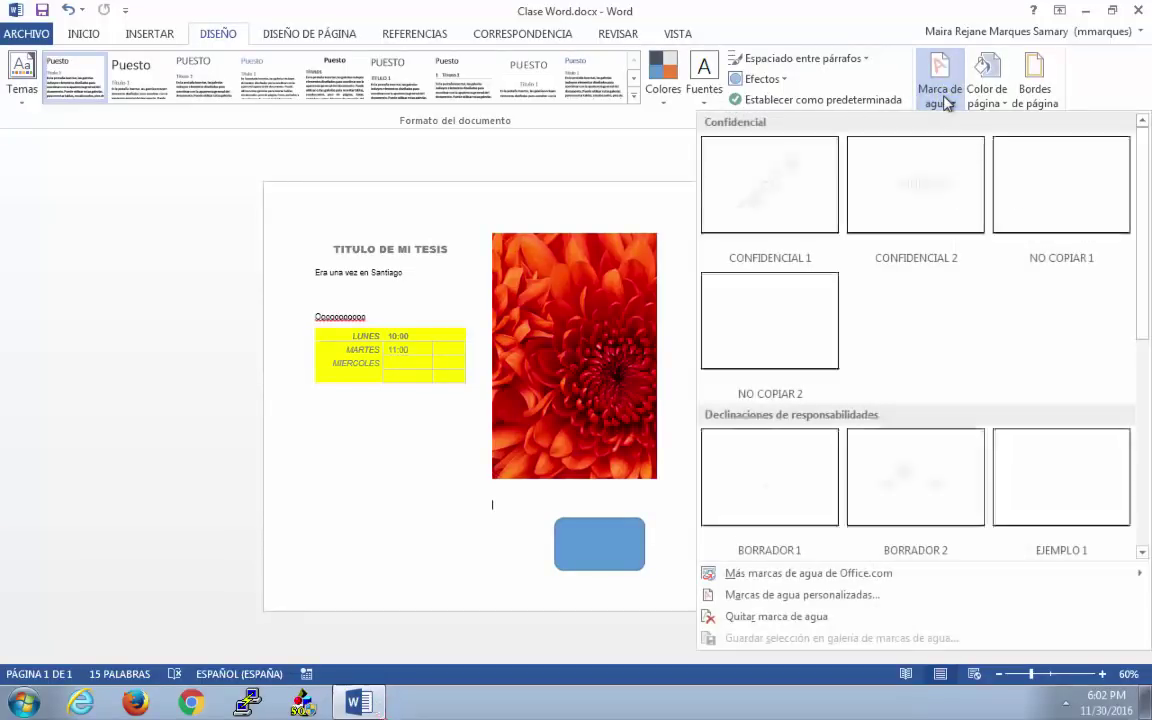
pyautogui.click(813, 596)
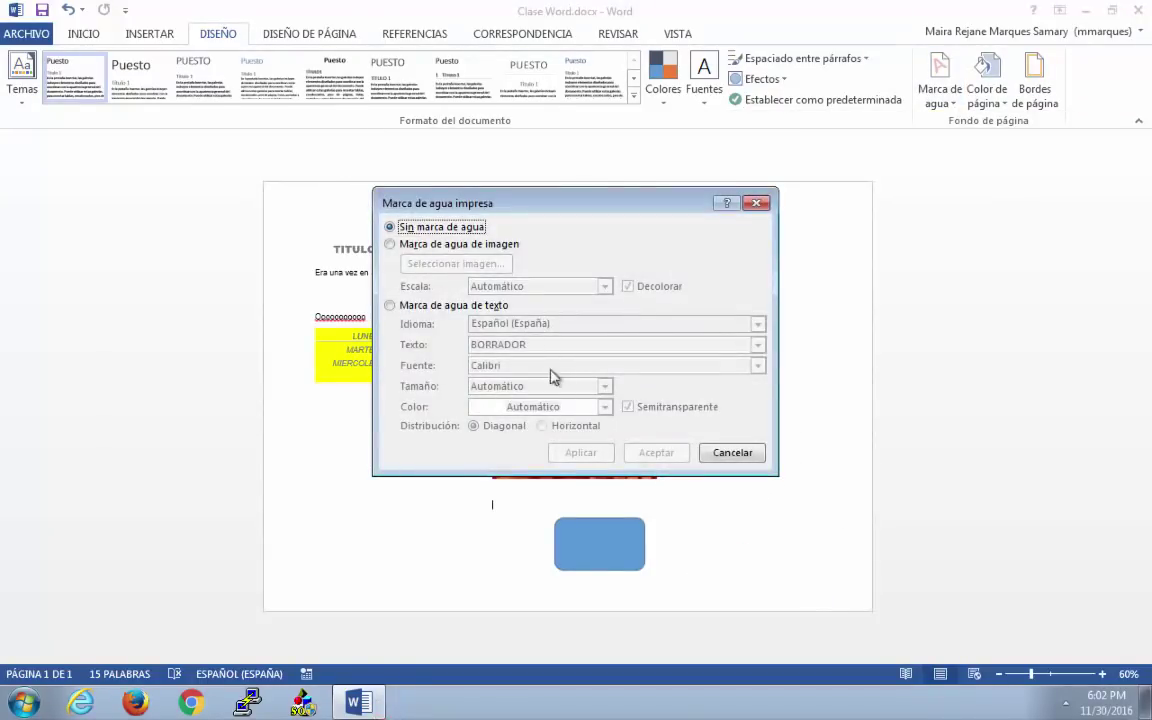
pyautogui.click(389, 243)
pyautogui.click(427, 264)
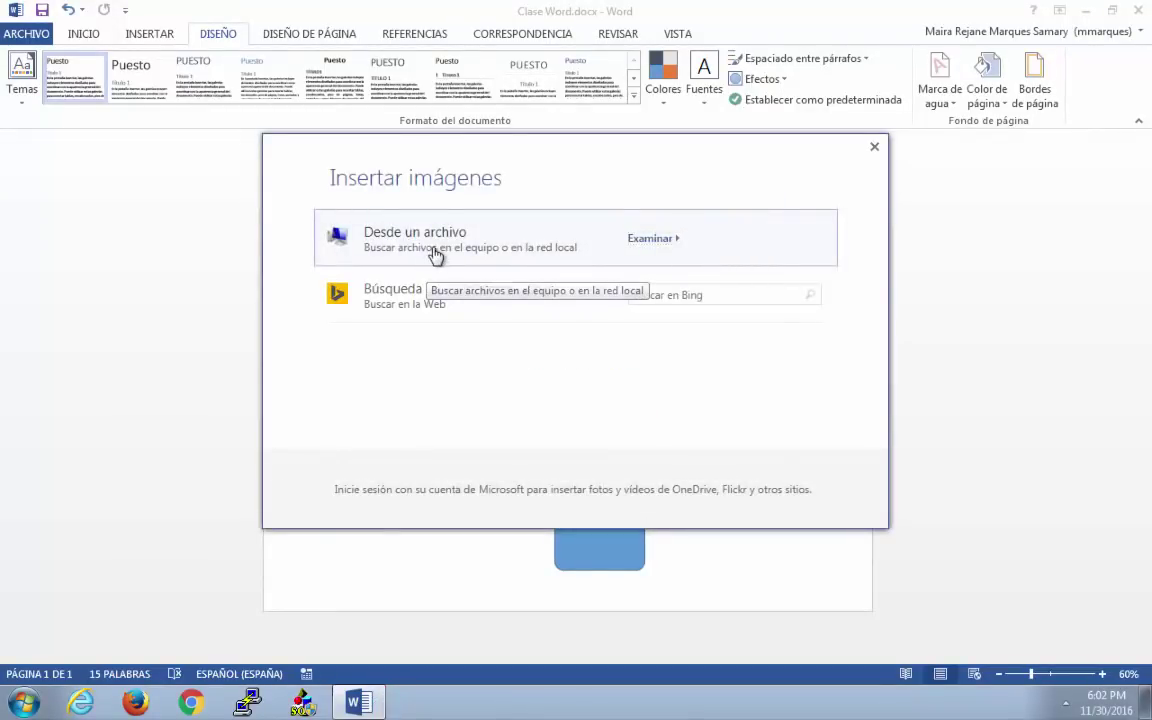
pyautogui.click(435, 255)
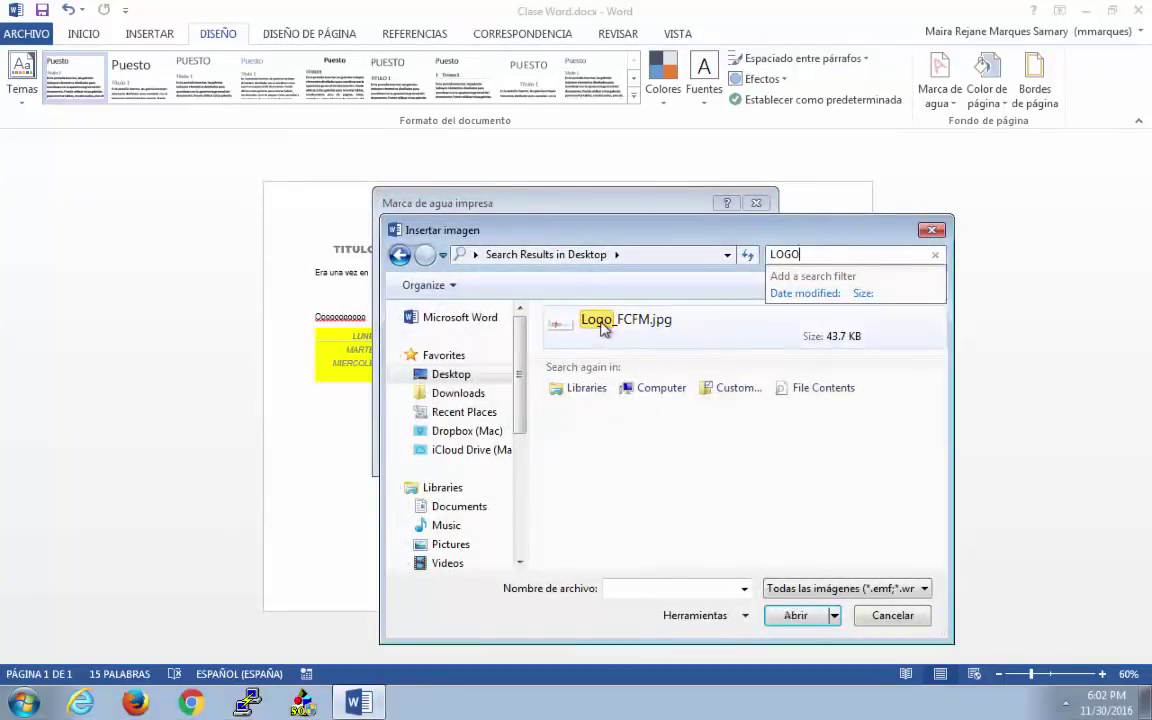
pyautogui.doubleClick(603, 322)
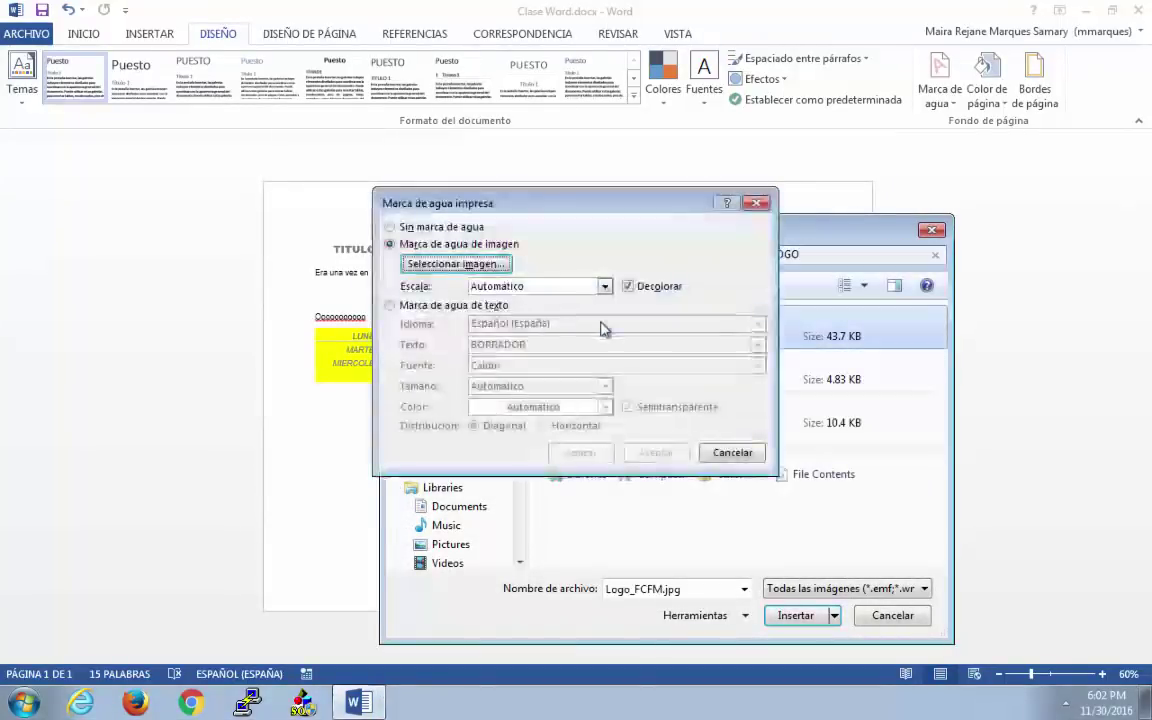
pyautogui.click(580, 453)
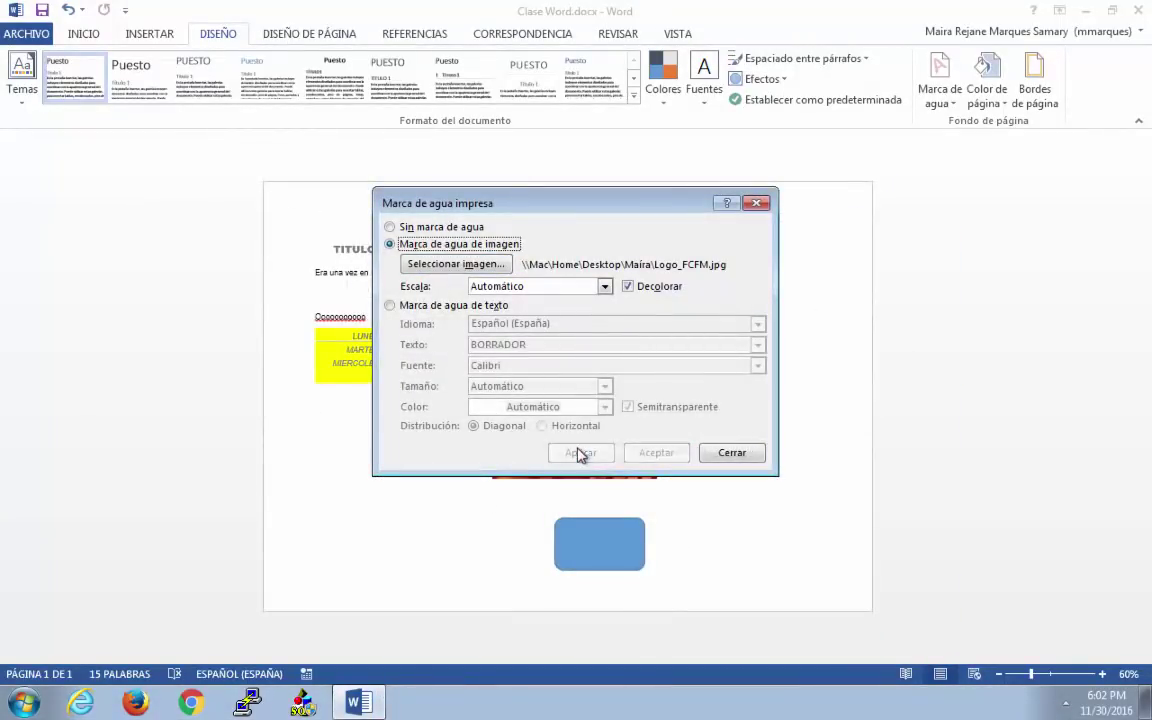
pyautogui.click(731, 453)
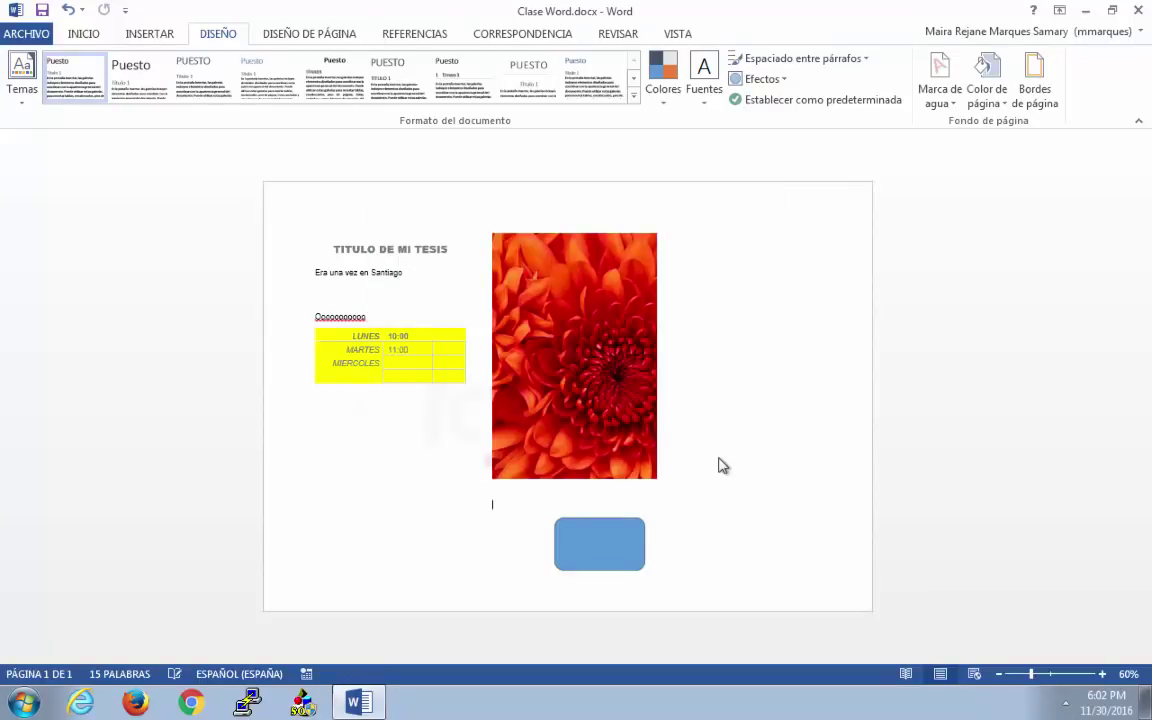
pyautogui.click(614, 367)
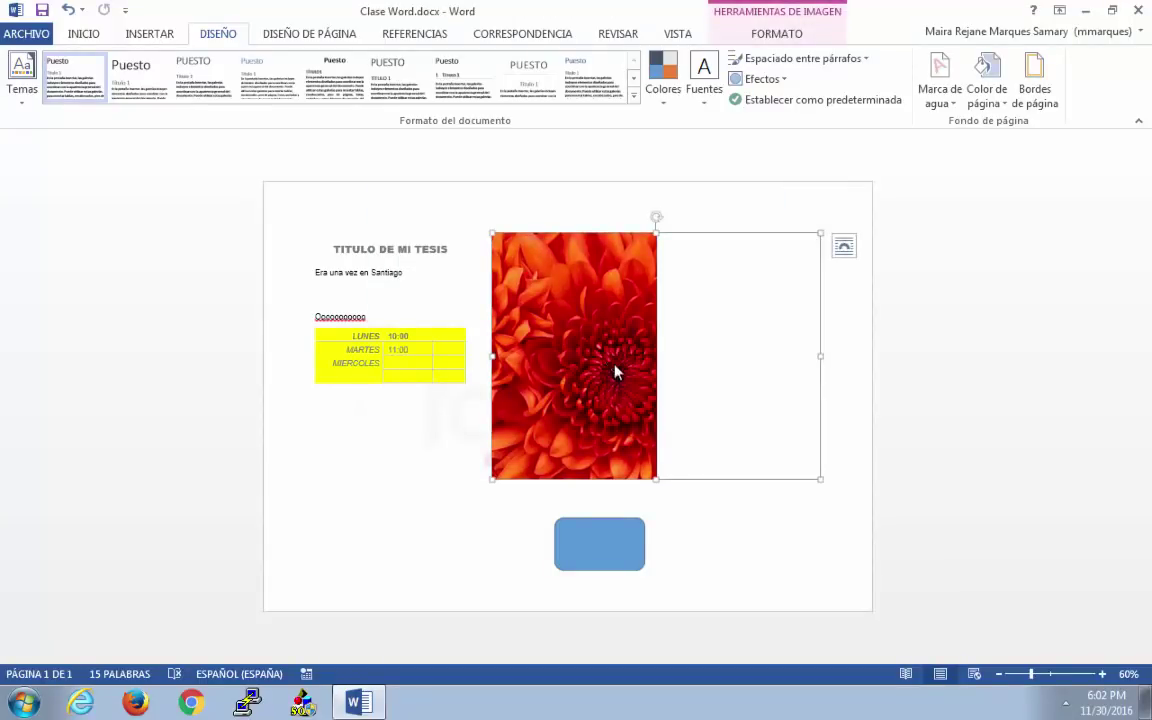
pyautogui.press('Delete')
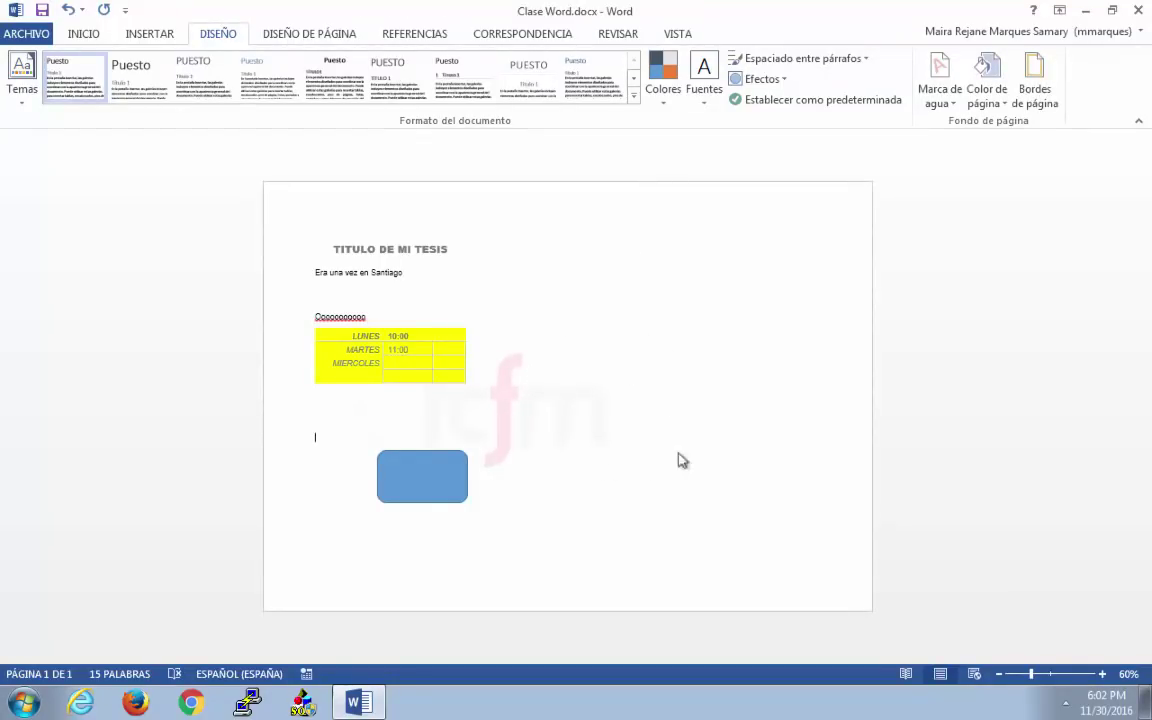
# - Add a solid 4 ½ pt box border around the pages of the whole document
pyautogui.click(1040, 90)
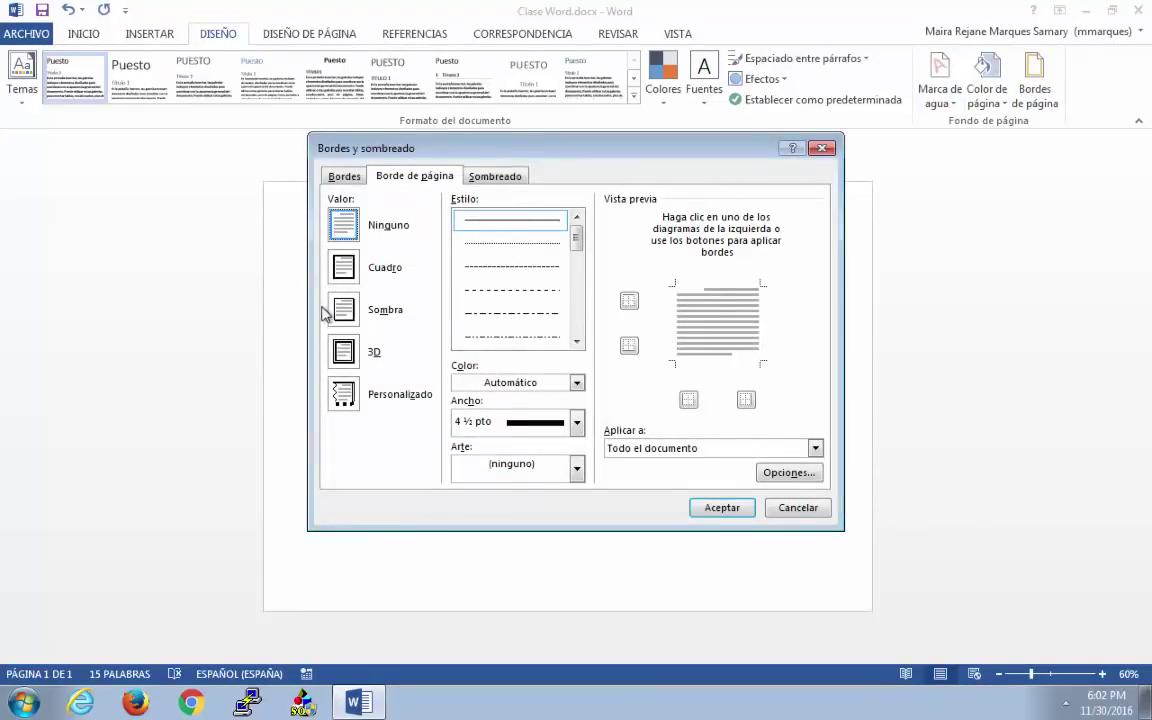
pyautogui.click(316, 252)
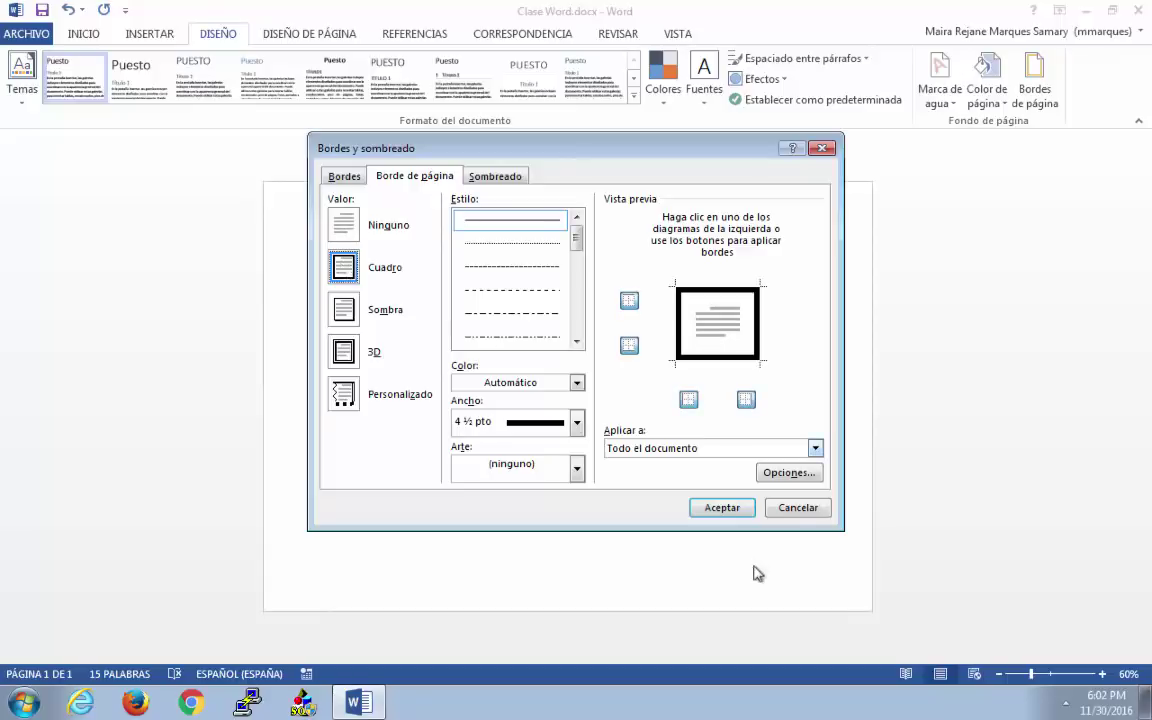
pyautogui.click(725, 510)
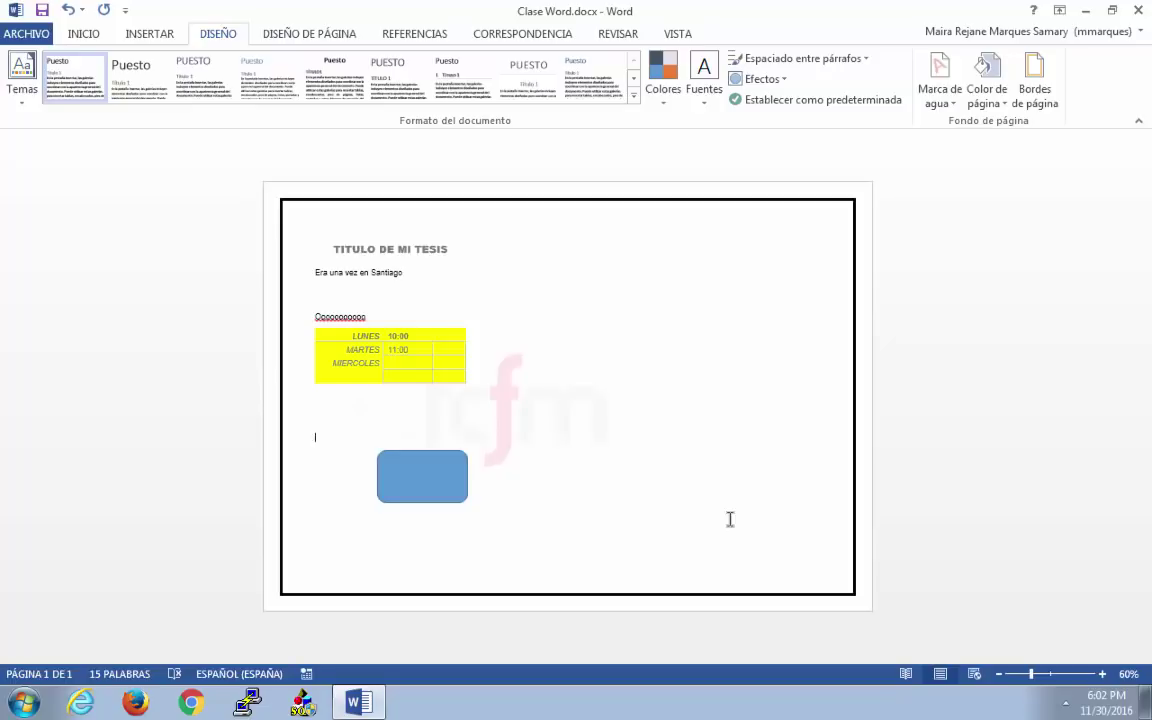
pyautogui.click(310, 34)
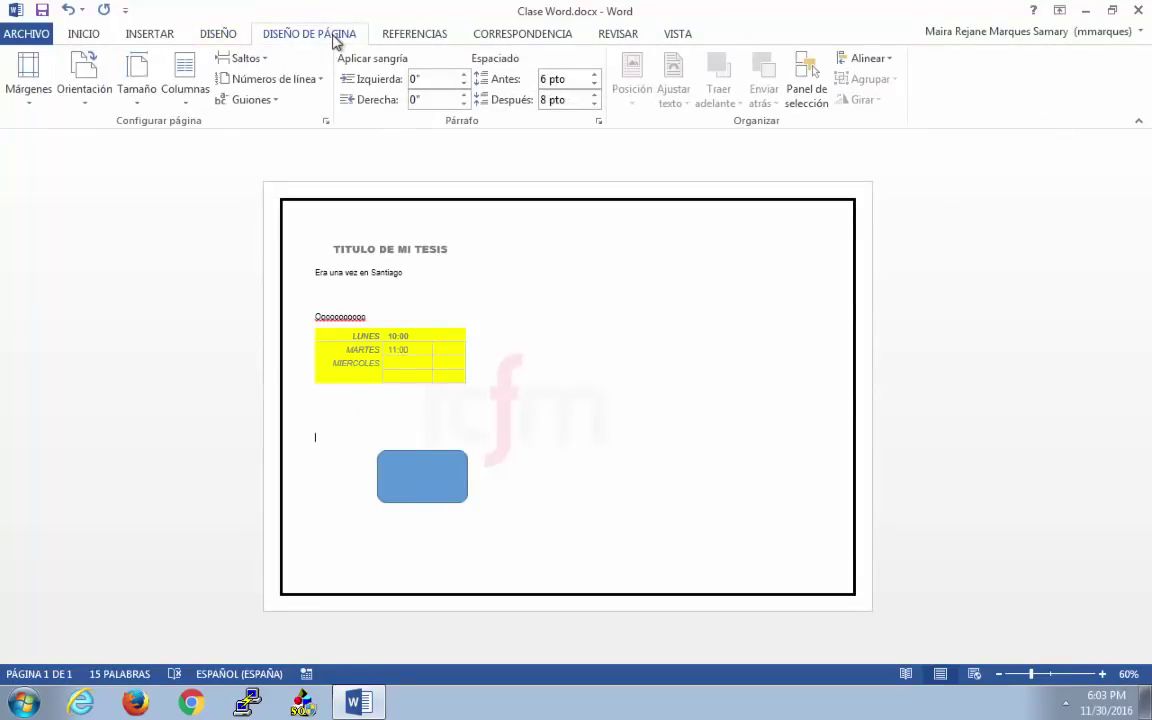
# - Delete the blue rounded rectangle and the yellow timetable table from the page
pyautogui.click(400, 36)
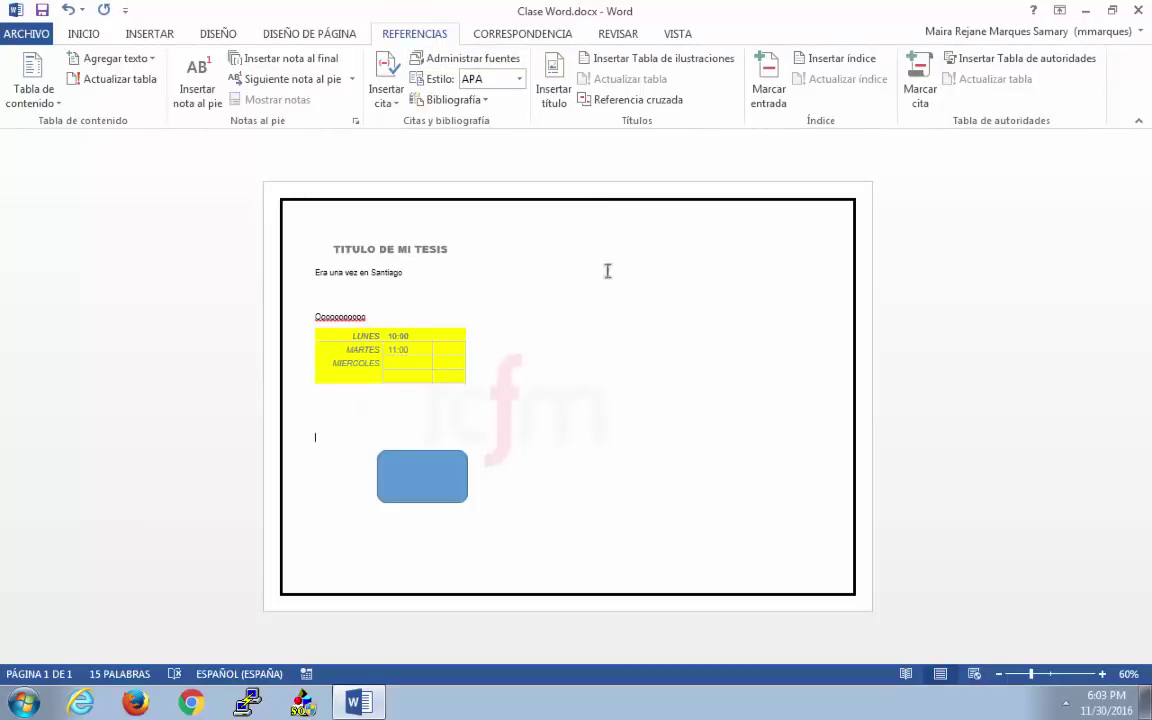
pyautogui.click(360, 424)
pyautogui.click(432, 479)
pyautogui.press('Delete')
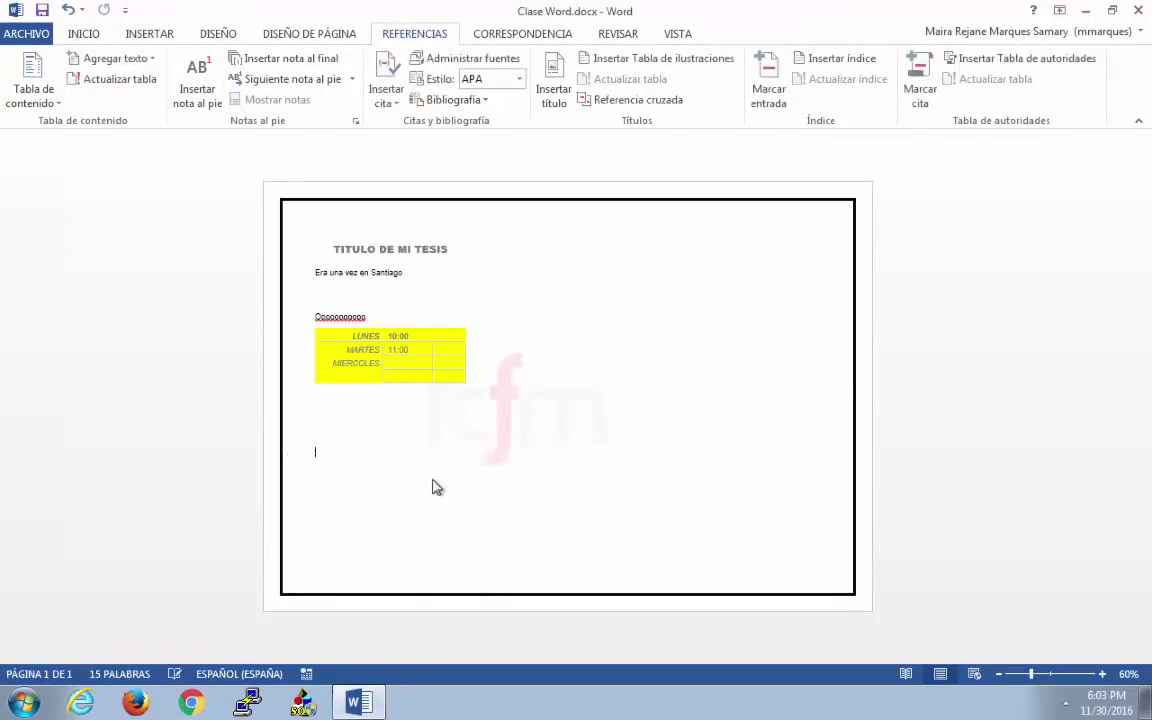
pyautogui.click(415, 332)
pyautogui.moveTo(308, 321); pyautogui.dragTo(309, 320)
pyautogui.press('BackSpace')
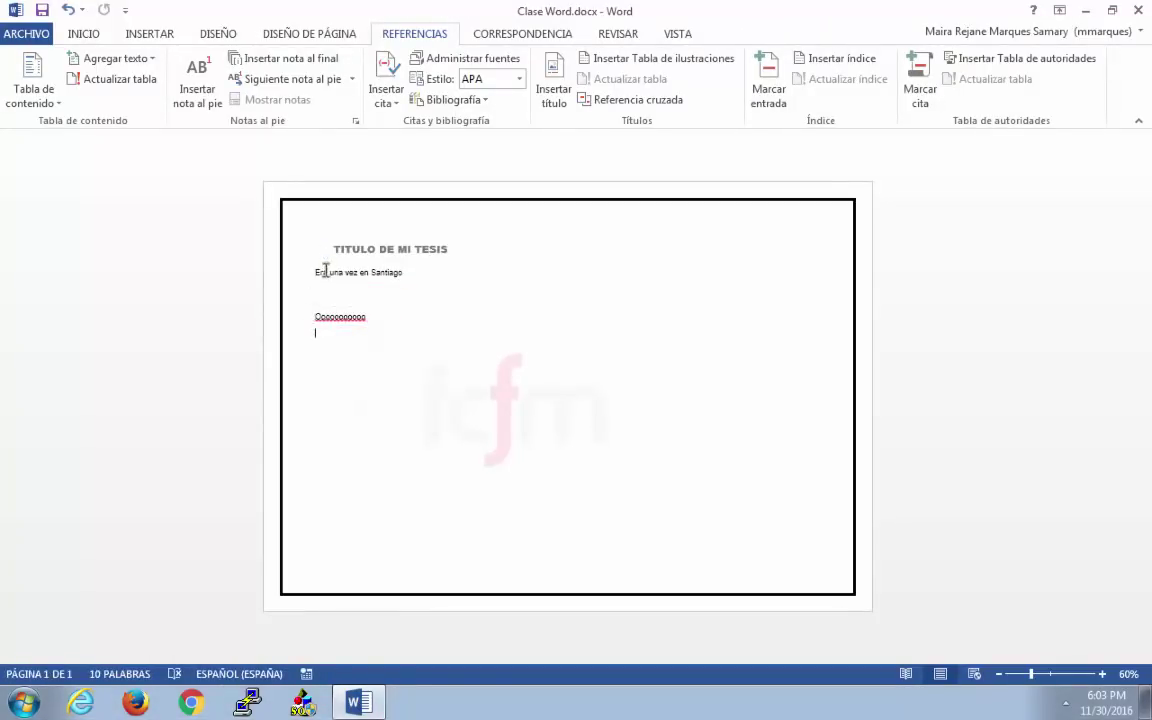
# - Apply the Título 1 style to the line TITULO DE MI TESIS
pyautogui.click(83, 33)
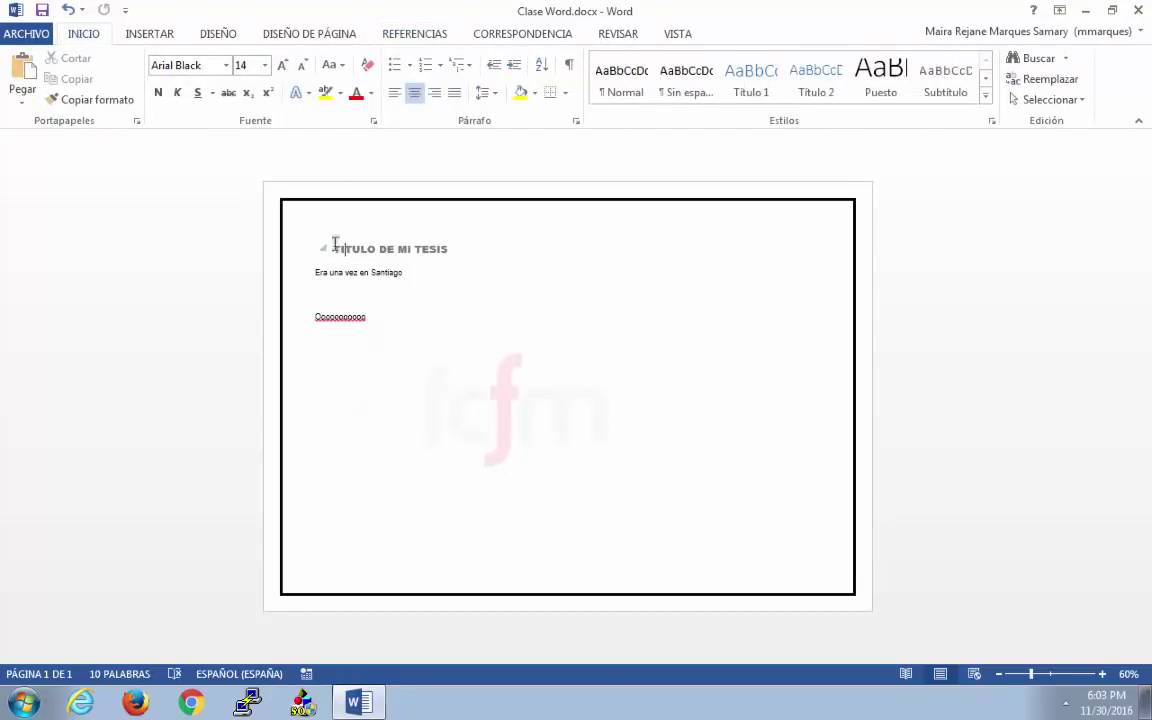
pyautogui.click(287, 253)
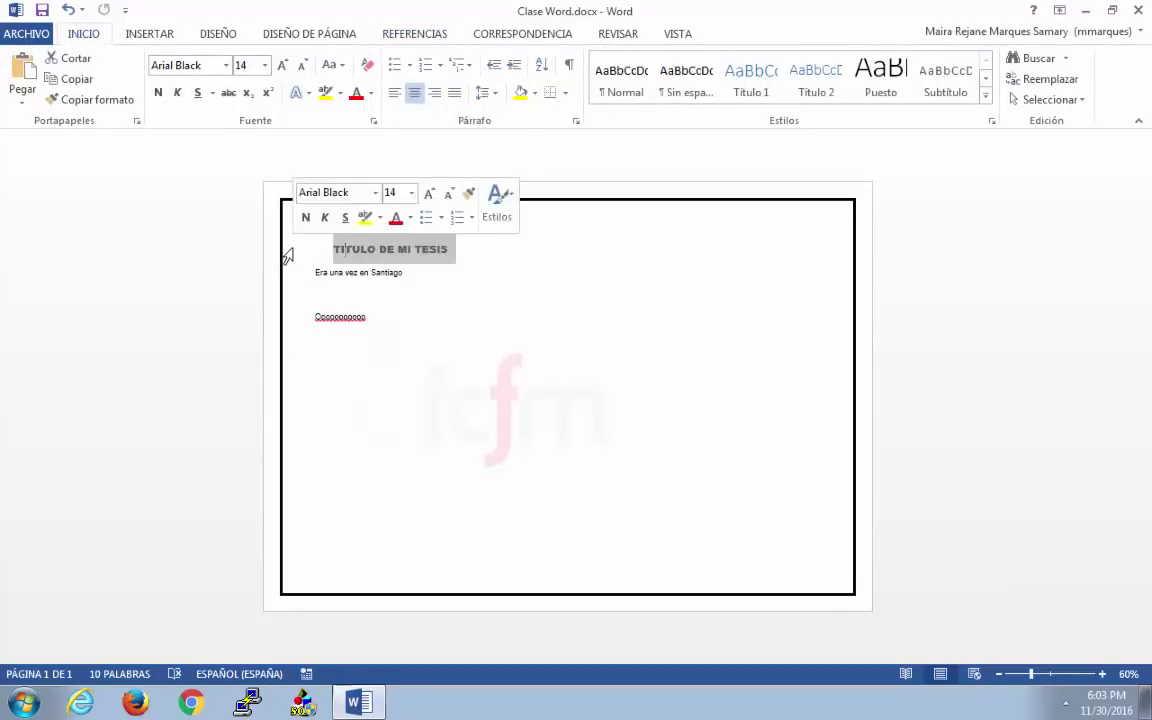
pyautogui.click(748, 88)
# - Insert a page break below the existing text and write CONCLUSION DE MI TESIS on the new page
pyautogui.click(358, 360)
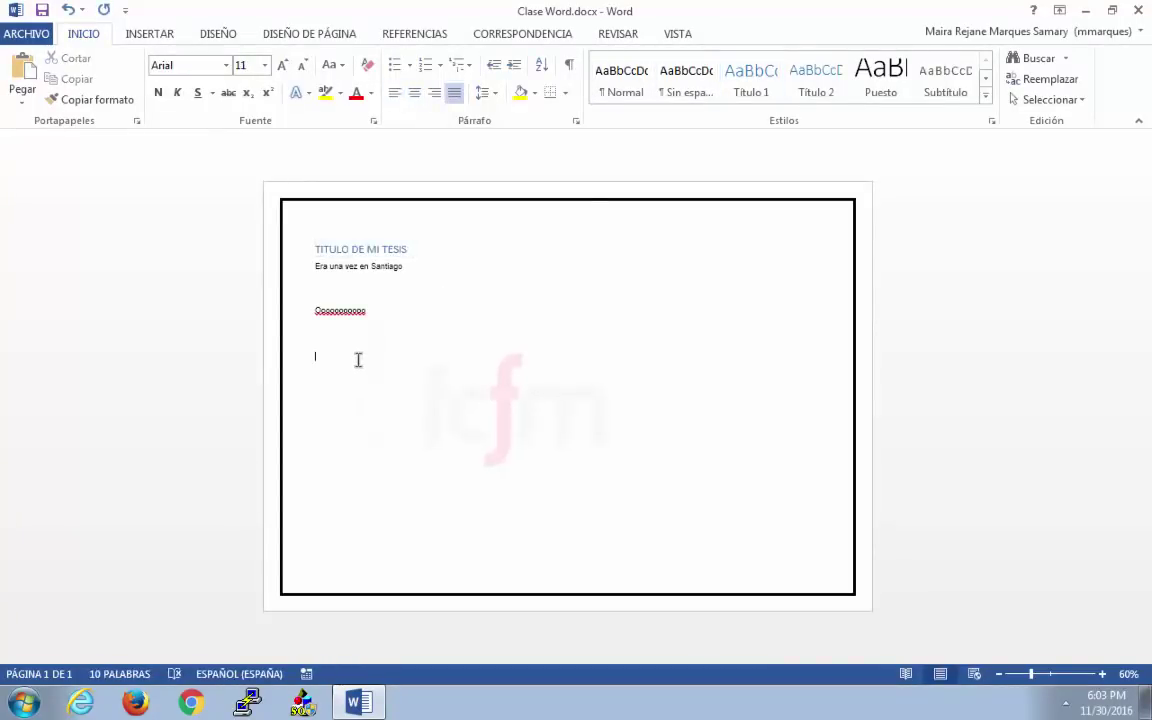
pyautogui.click(150, 35)
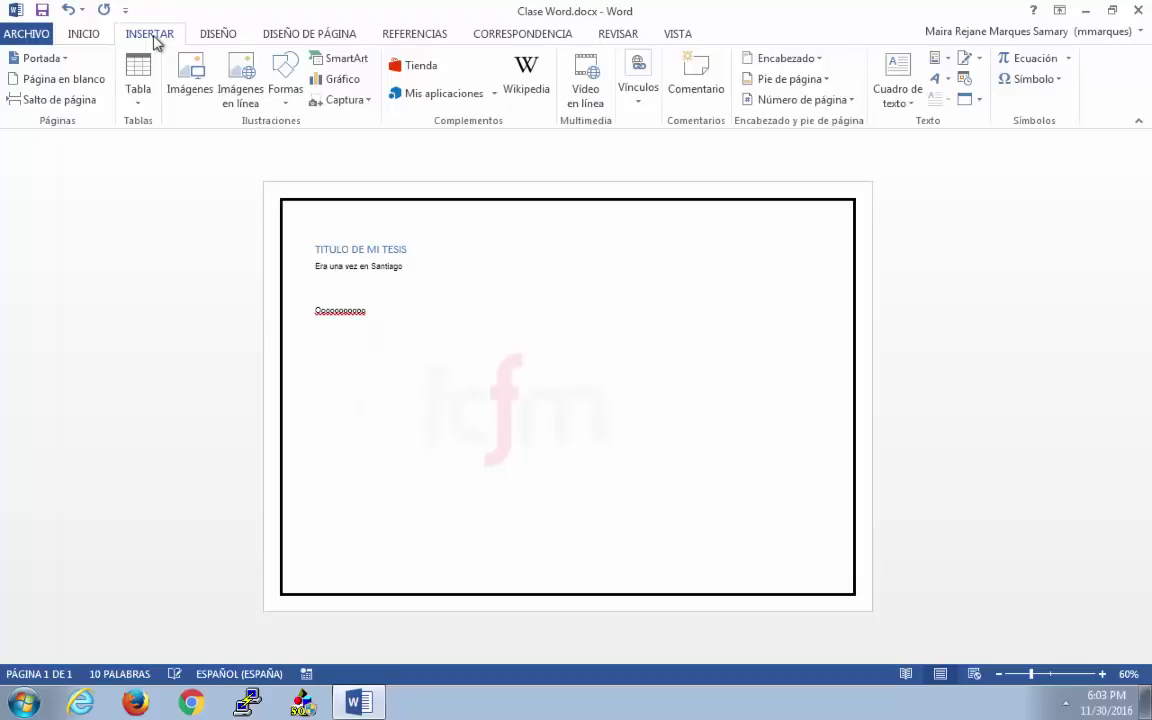
pyautogui.click(75, 100)
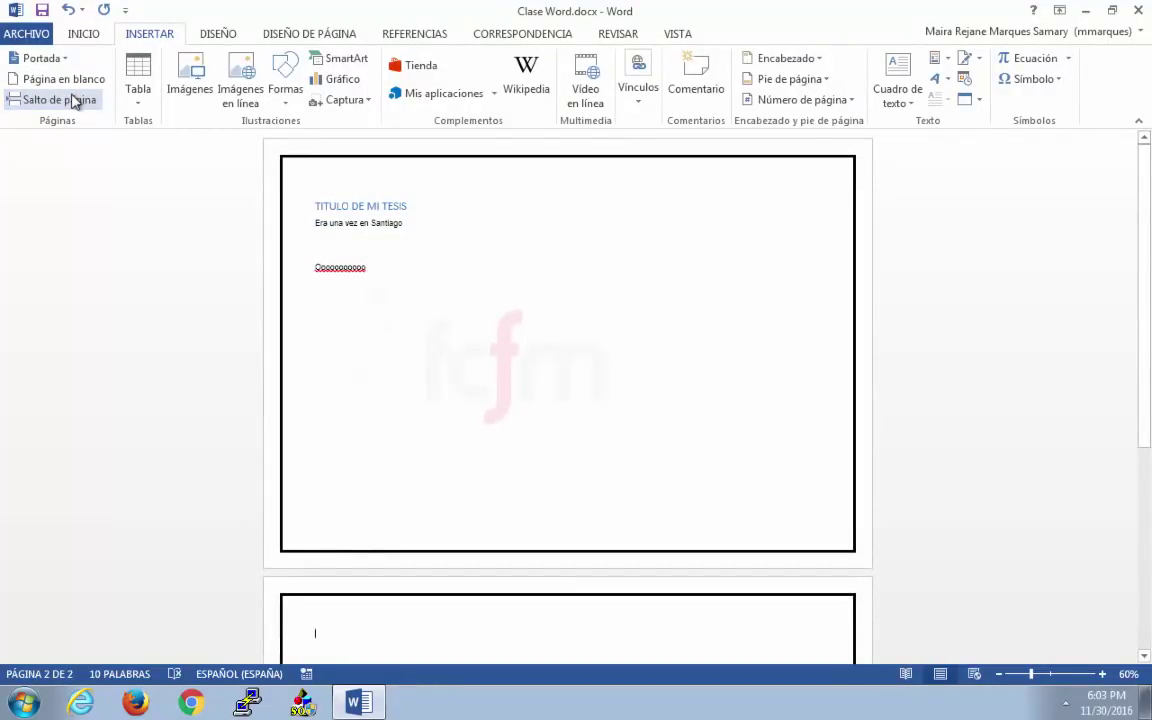
pyautogui.write('co')
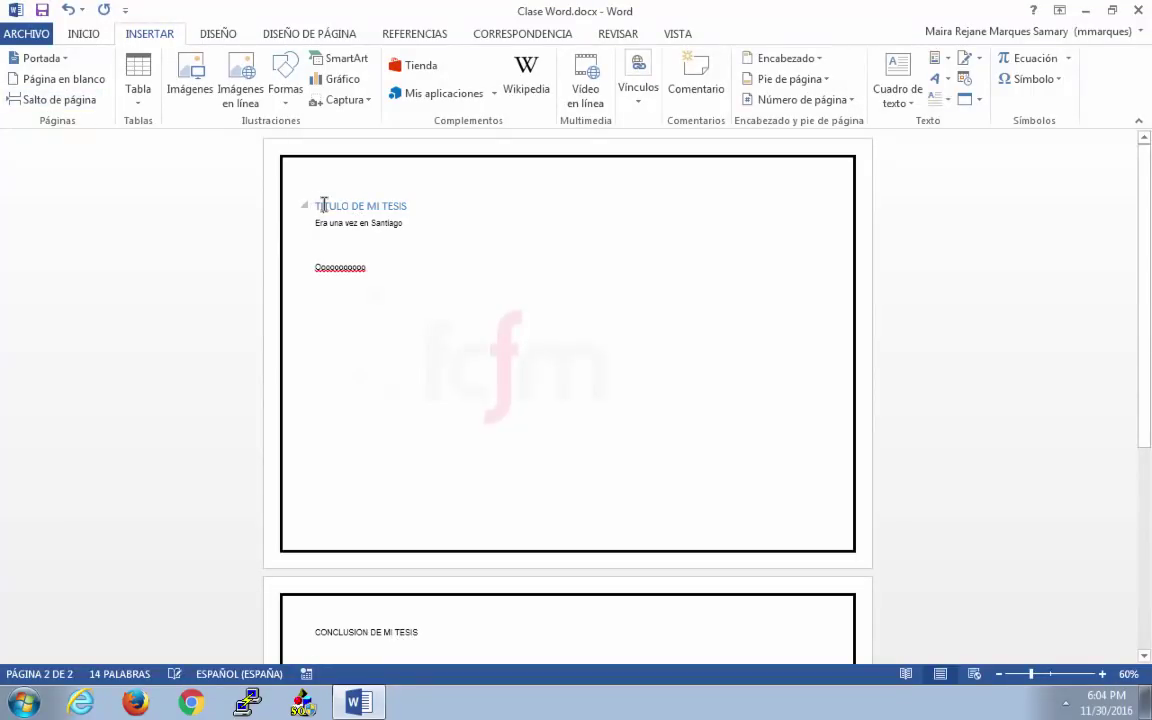
# - Add an empty line above the TITULO DE MI TESIS heading and place the cursor in it
pyautogui.click(321, 205)
pyautogui.press('Return')
pyautogui.press('Up')
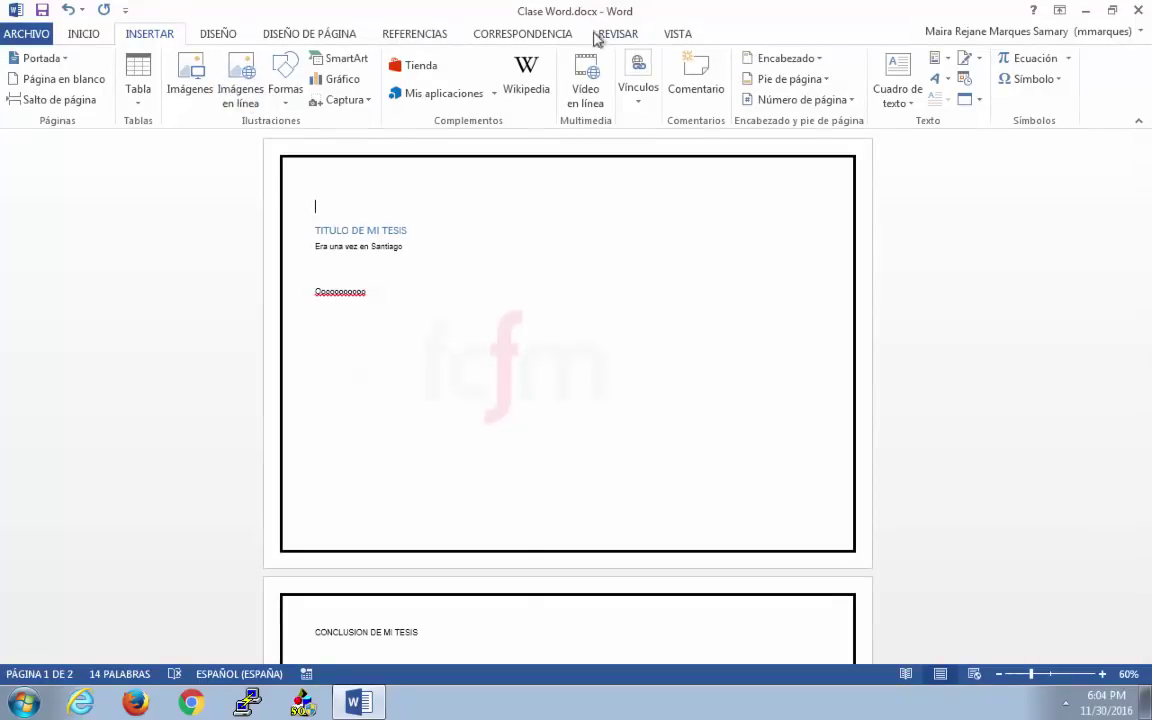
# - Select the TITULO DE MI TESIS heading and check which style is applied to it
pyautogui.click(410, 36)
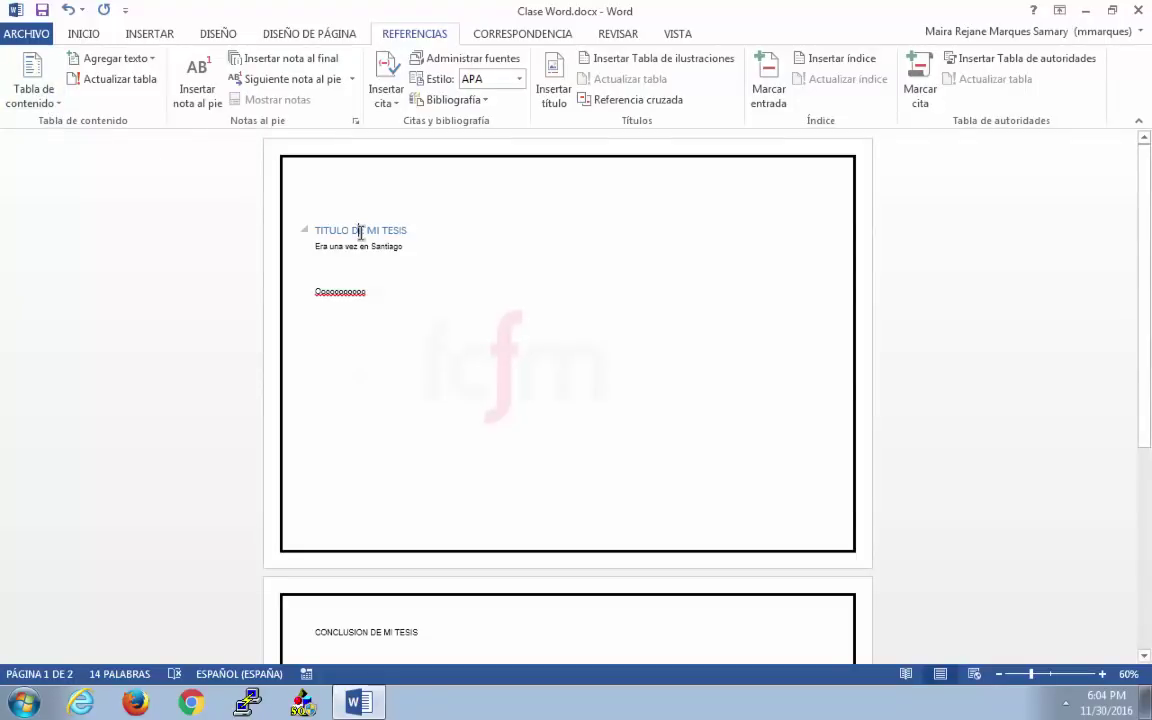
pyautogui.click(285, 235)
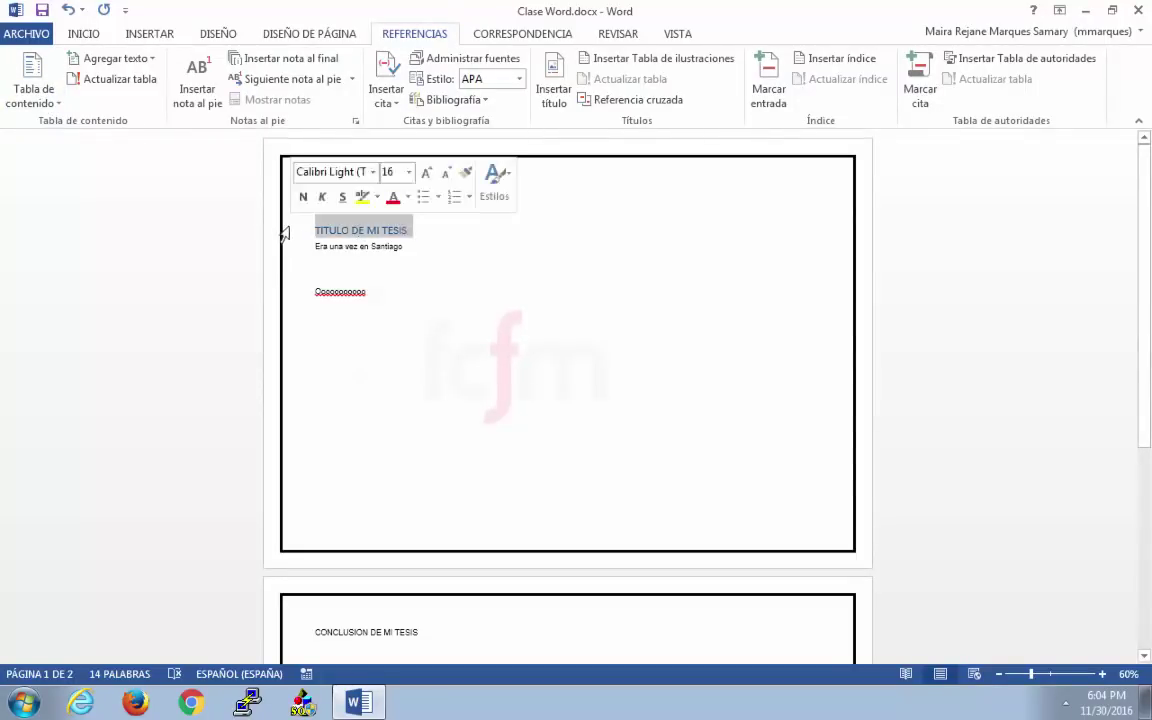
pyautogui.click(74, 36)
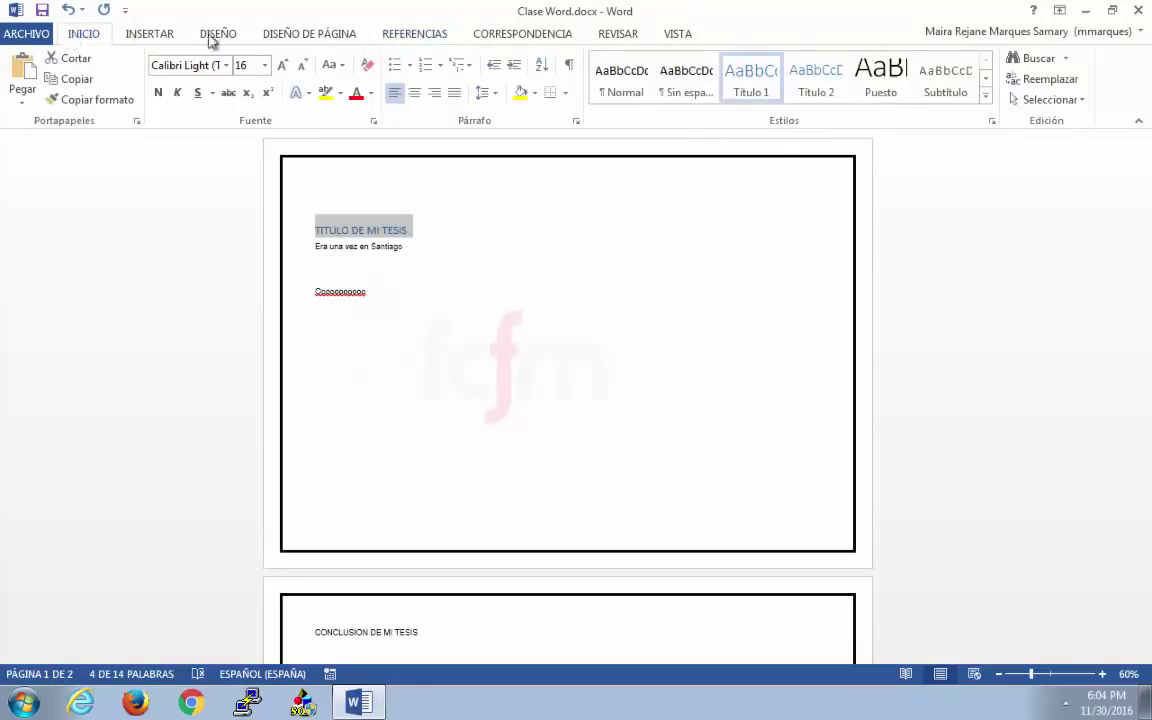
# - Insert the Tabla automática 1 table of contents on the empty line above the TITULO DE MI TESIS heading
pyautogui.click(562, 342)
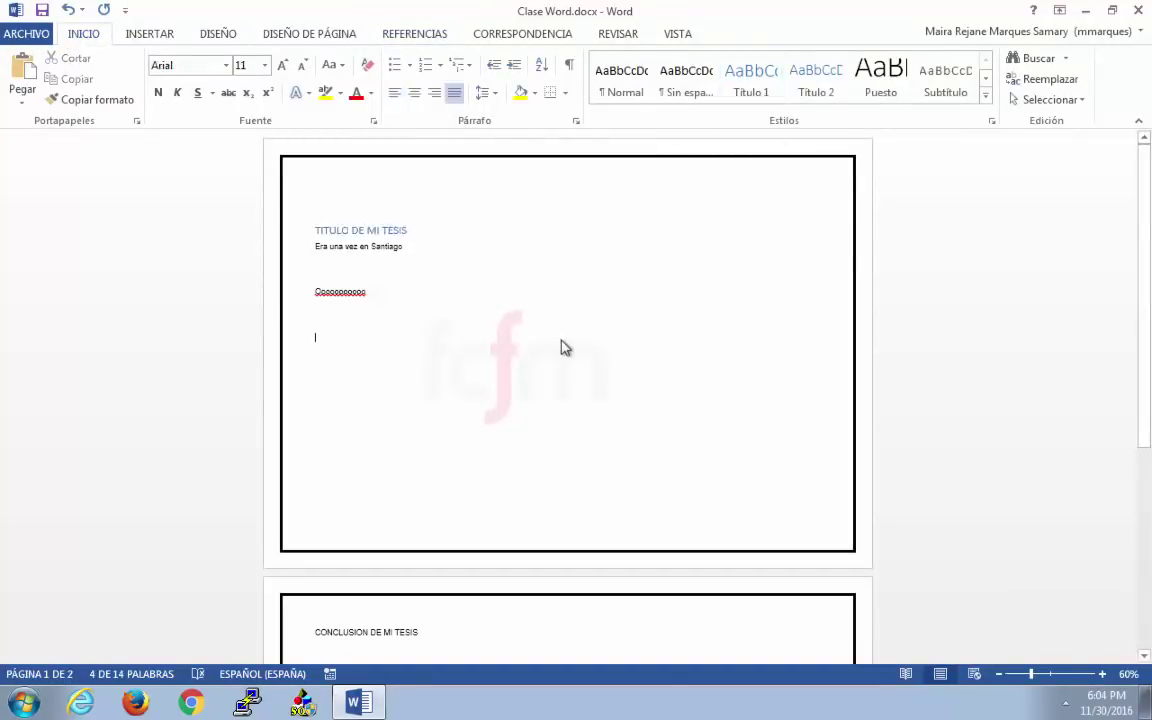
pyautogui.click(357, 234)
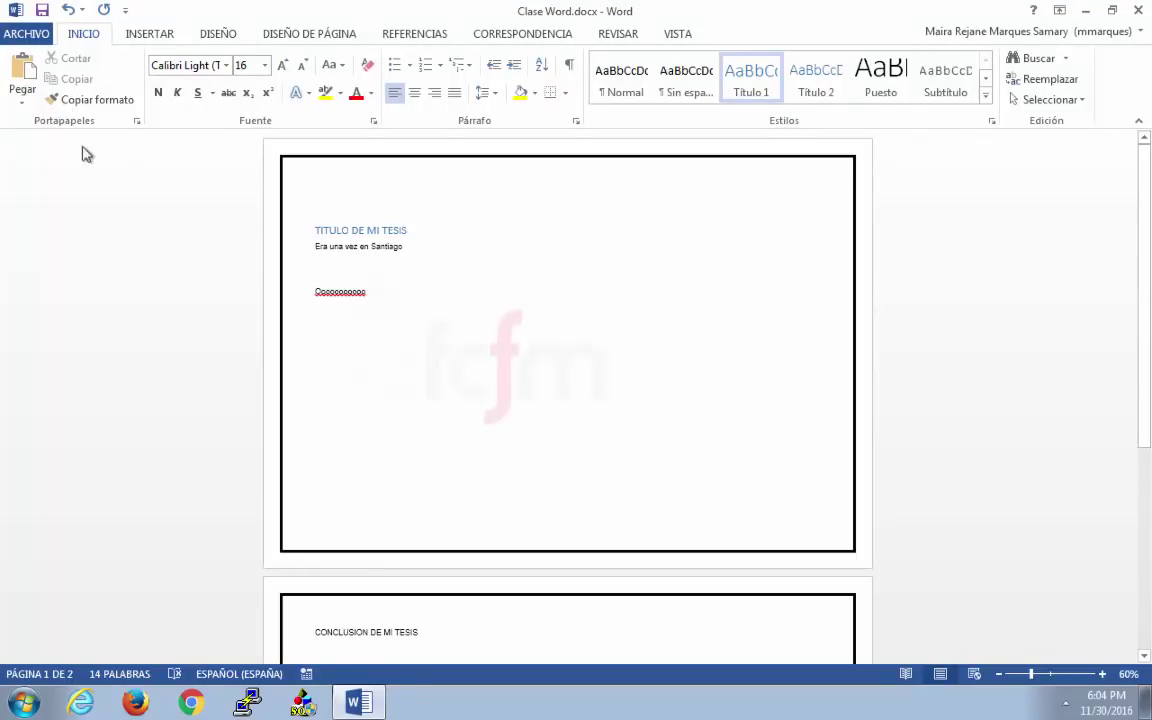
pyautogui.click(426, 36)
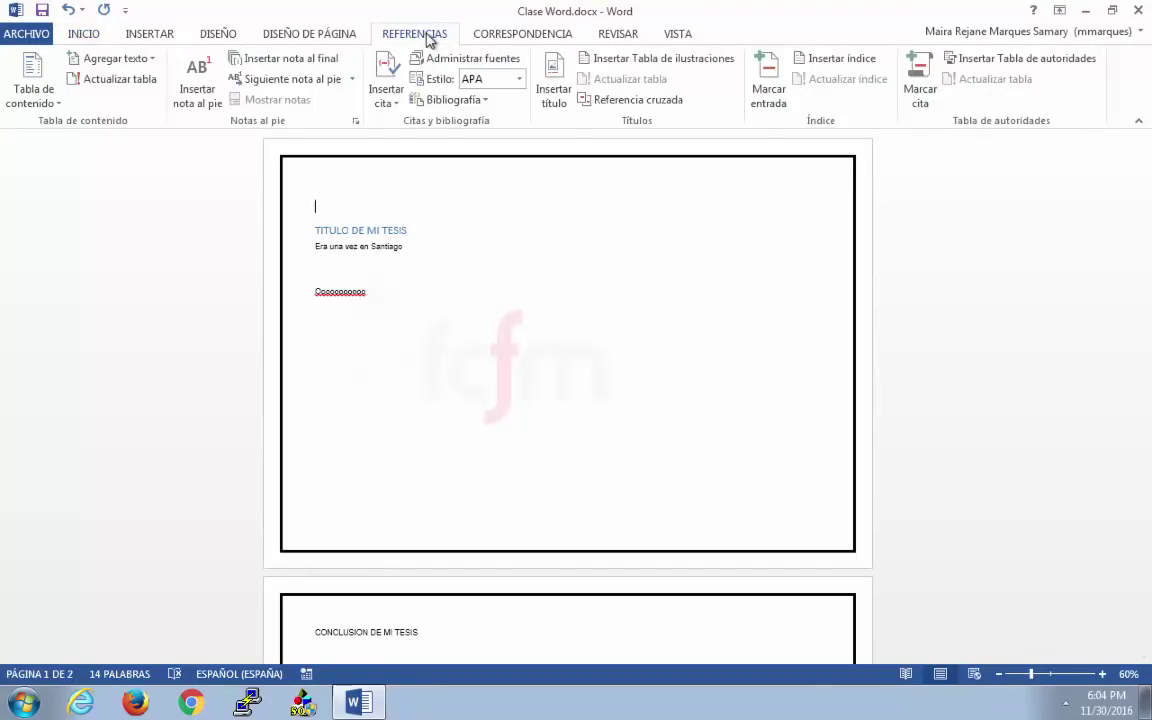
pyautogui.click(33, 90)
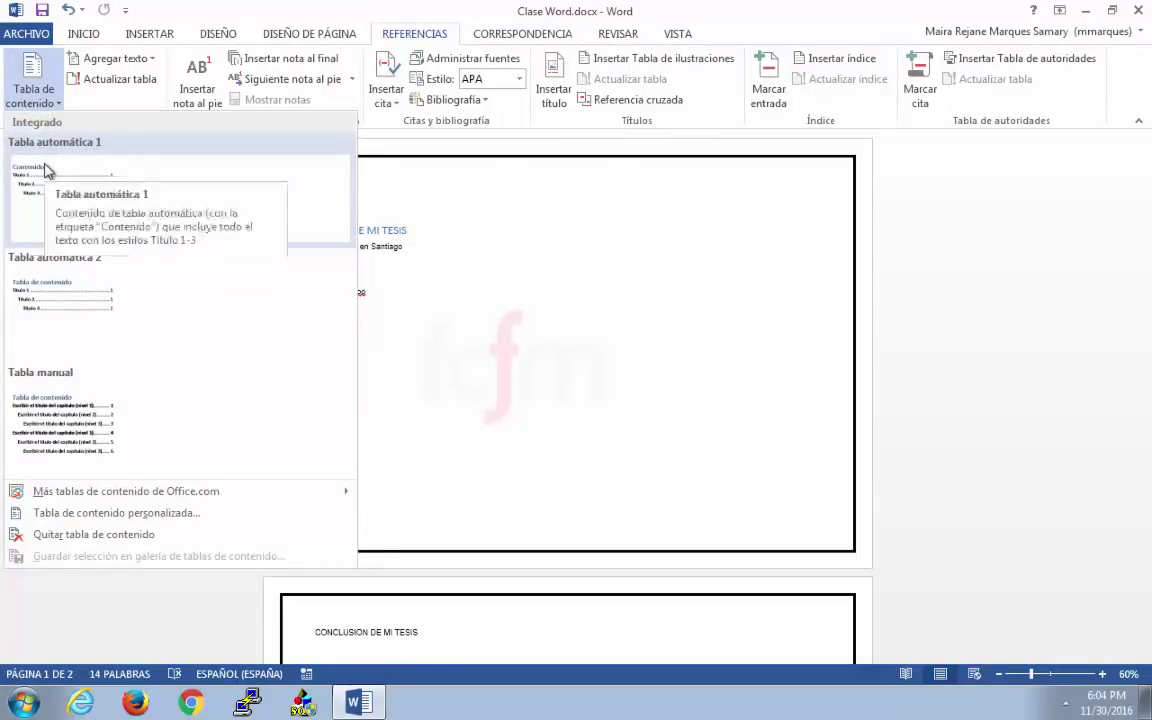
pyautogui.click(44, 171)
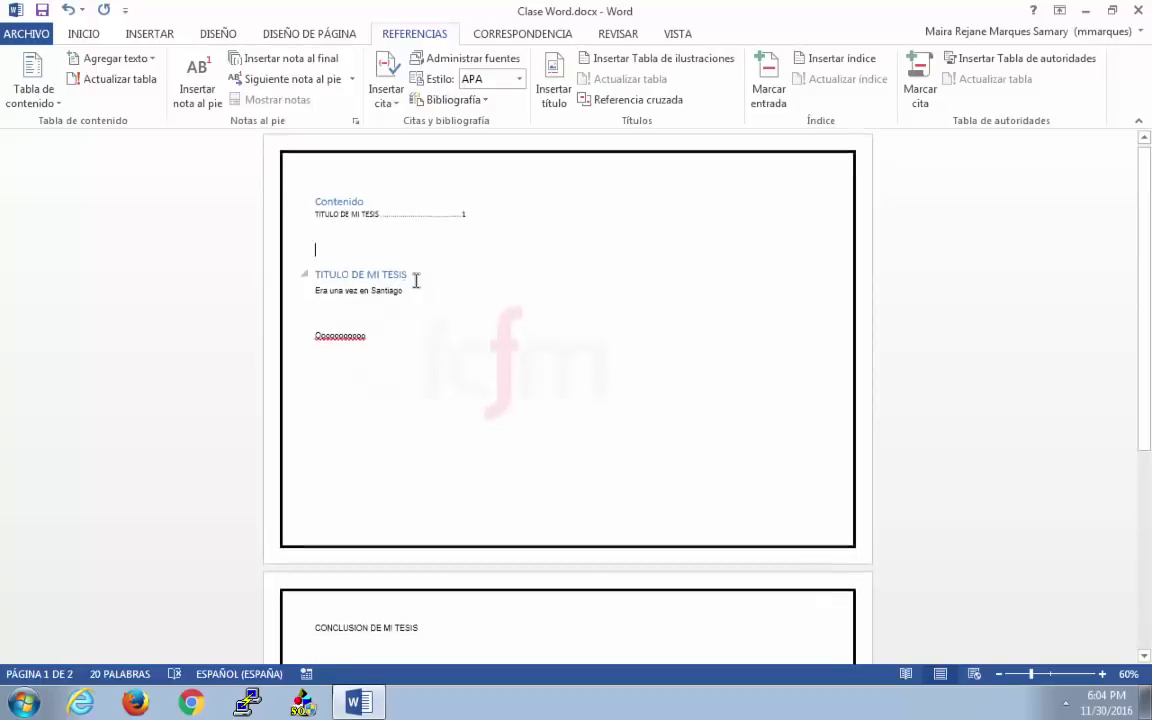
# - Apply the Título 1 style to the line CONCLUSION DE MI TESIS on the second page
pyautogui.scroll(-1, 416, 281)
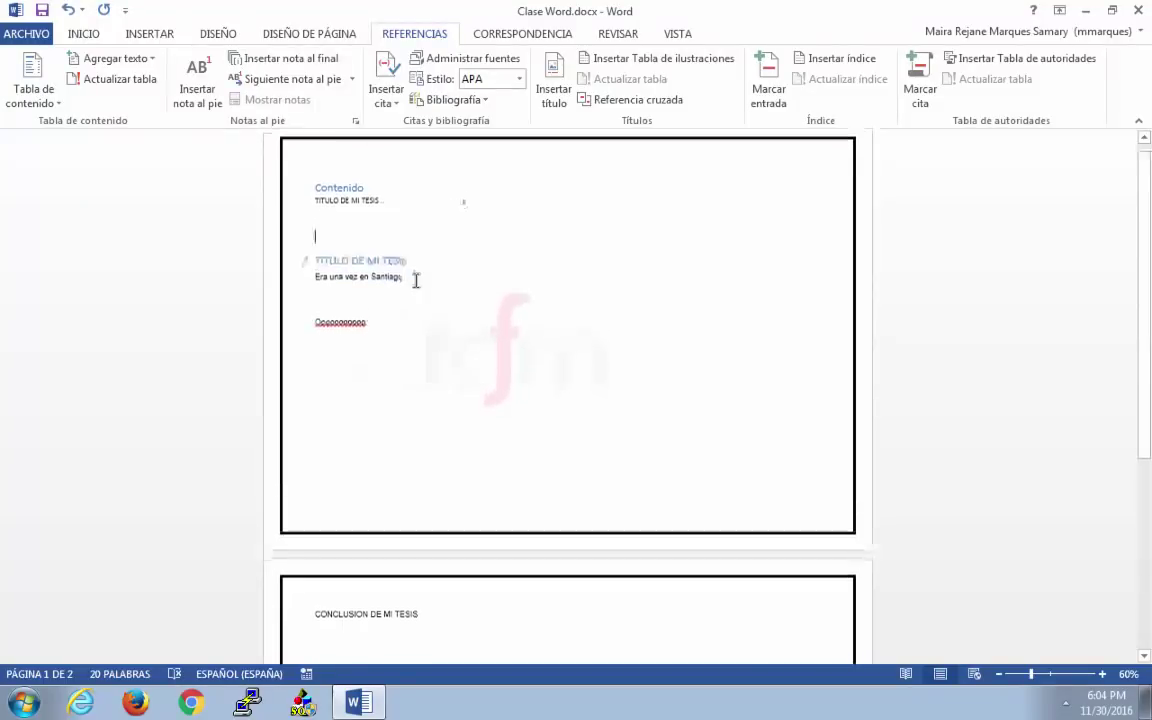
pyautogui.click(348, 612)
pyautogui.click(70, 34)
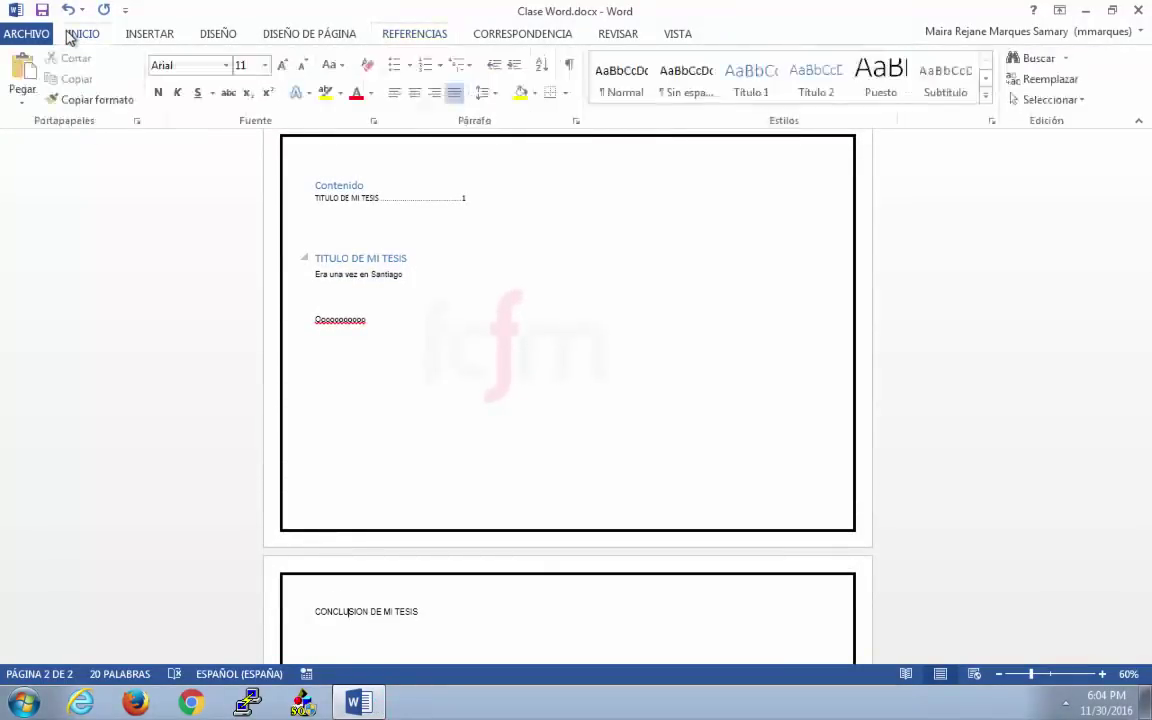
pyautogui.click(291, 618)
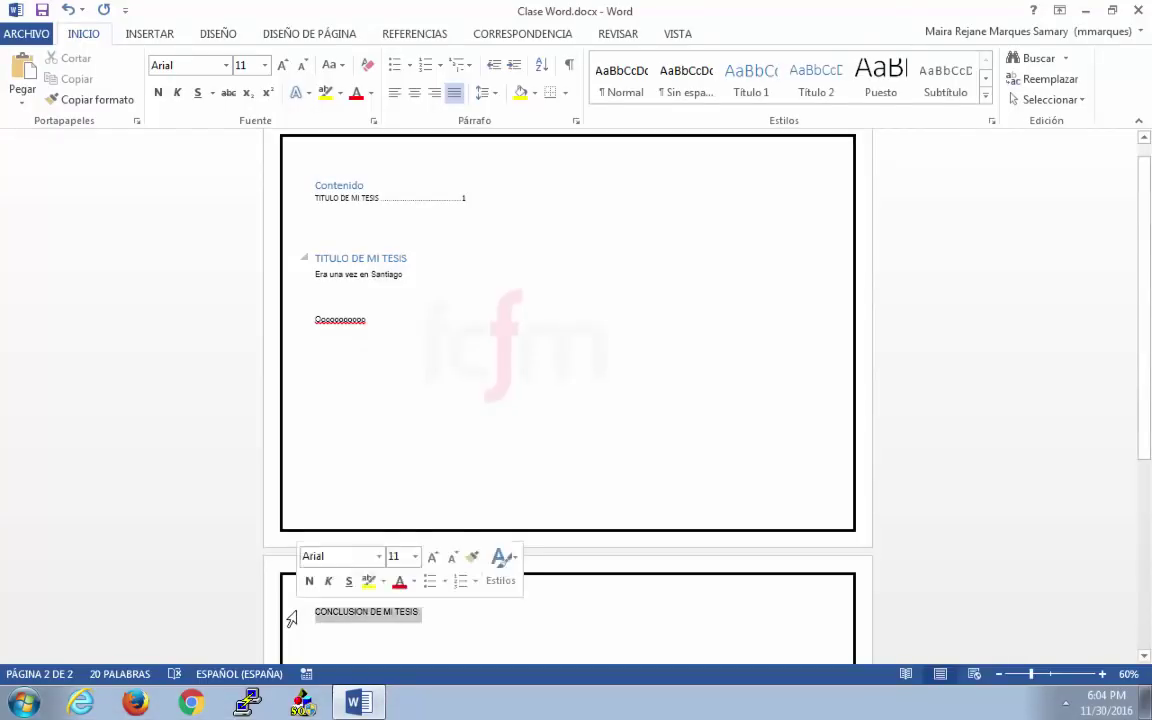
pyautogui.click(750, 90)
pyautogui.click(599, 378)
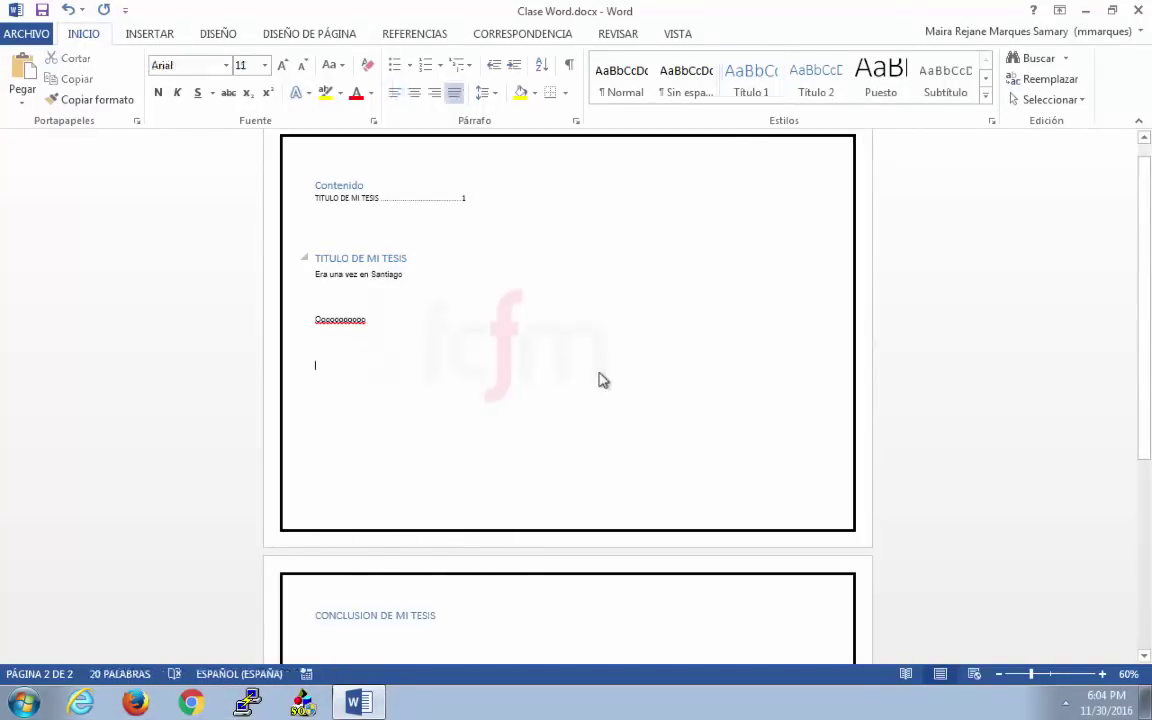
# - Update the entire table of contents, not just its page numbers, to match the current headings
pyautogui.rightClick(382, 201)
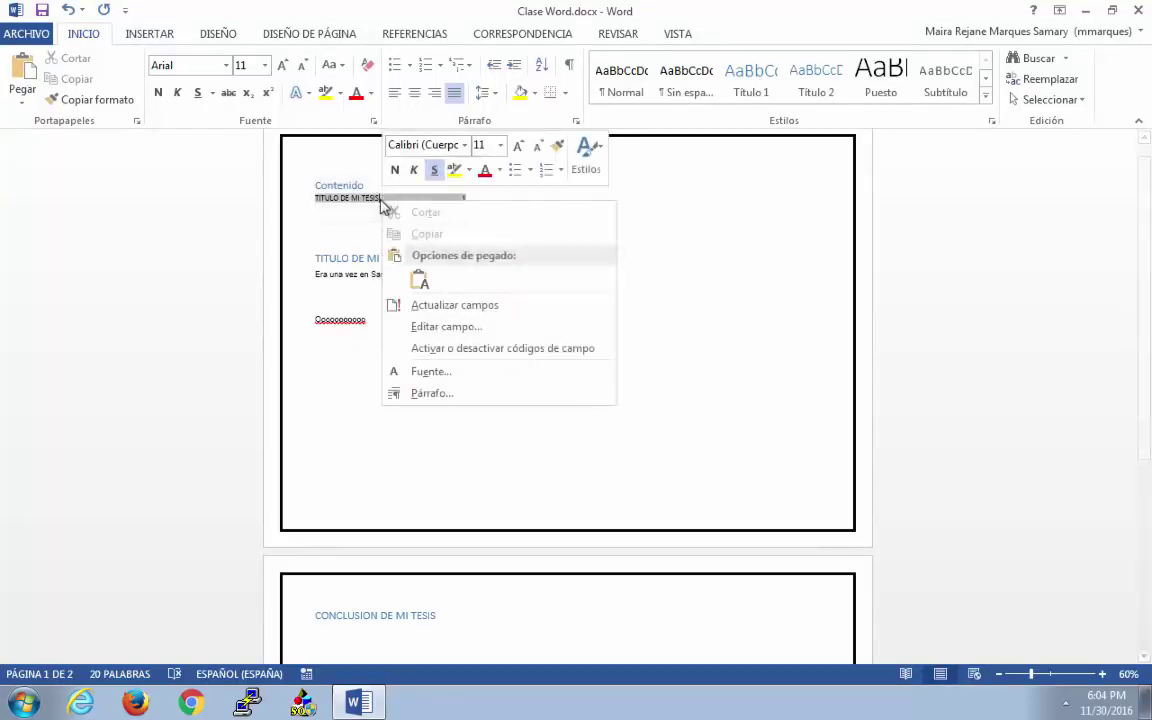
pyautogui.click(443, 306)
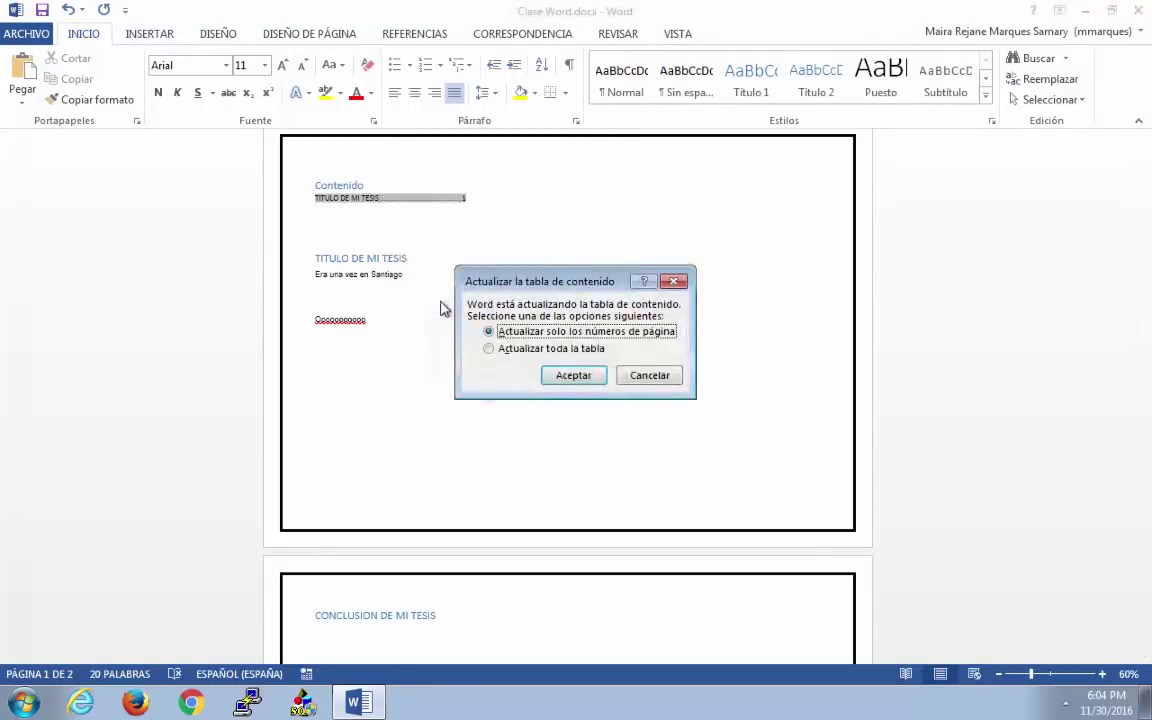
pyautogui.click(543, 353)
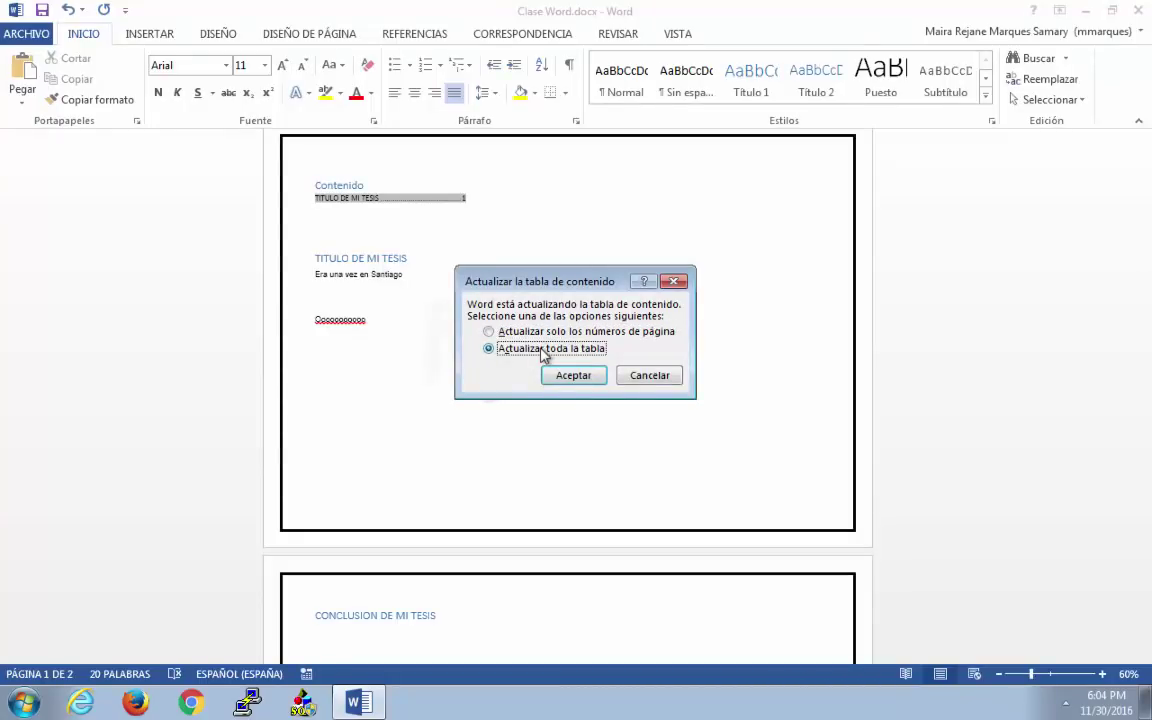
pyautogui.click(569, 377)
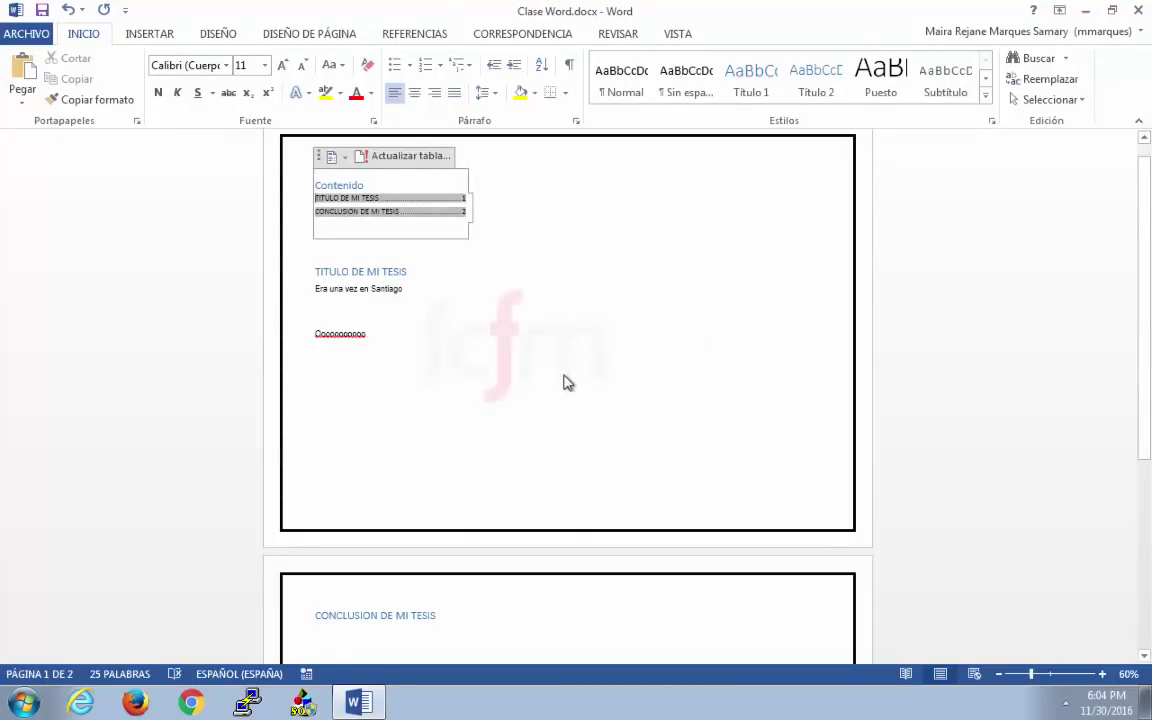
pyautogui.click(614, 225)
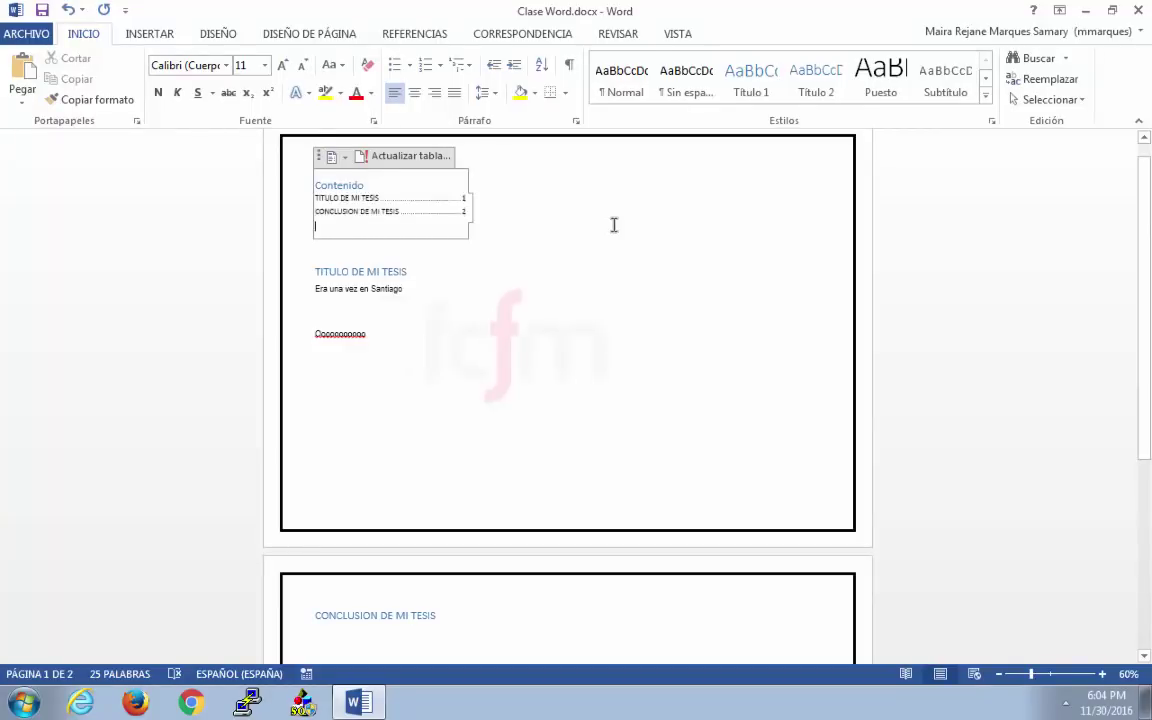
pyautogui.click(616, 214)
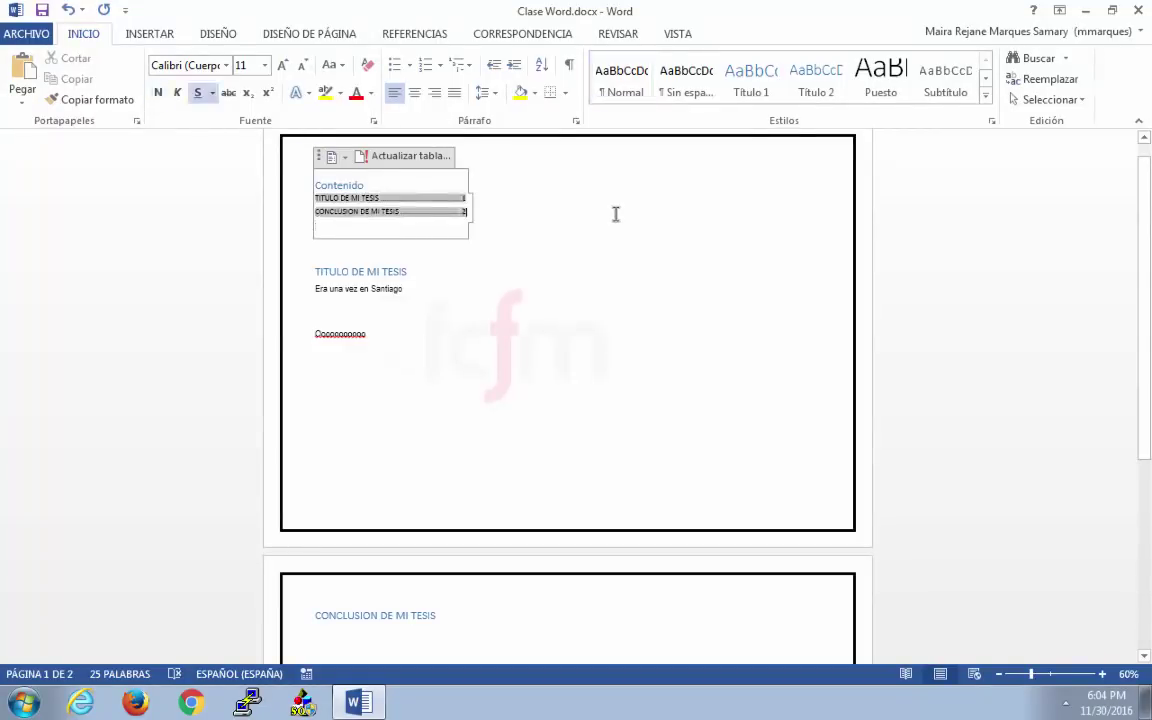
# - Add the line CAPITULO 1 below the TITULO DE MI TESIS heading and apply the Título 2 style to it
pyautogui.click(419, 271)
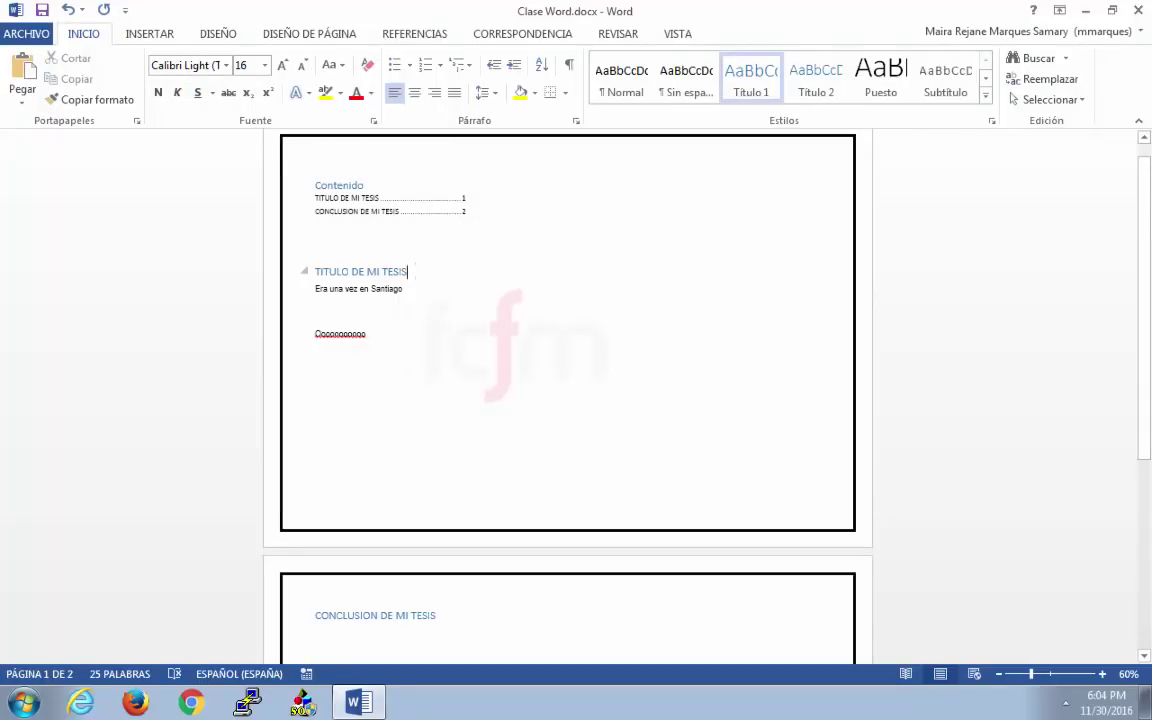
pyautogui.press('Return')
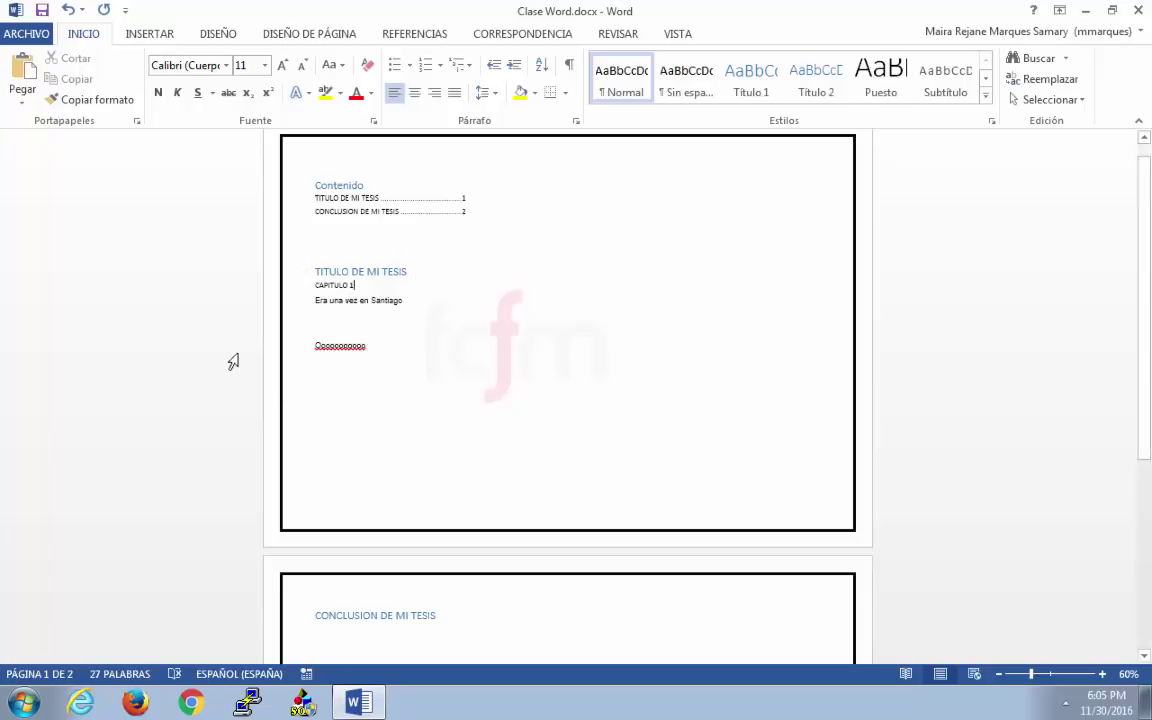
pyautogui.click(298, 285)
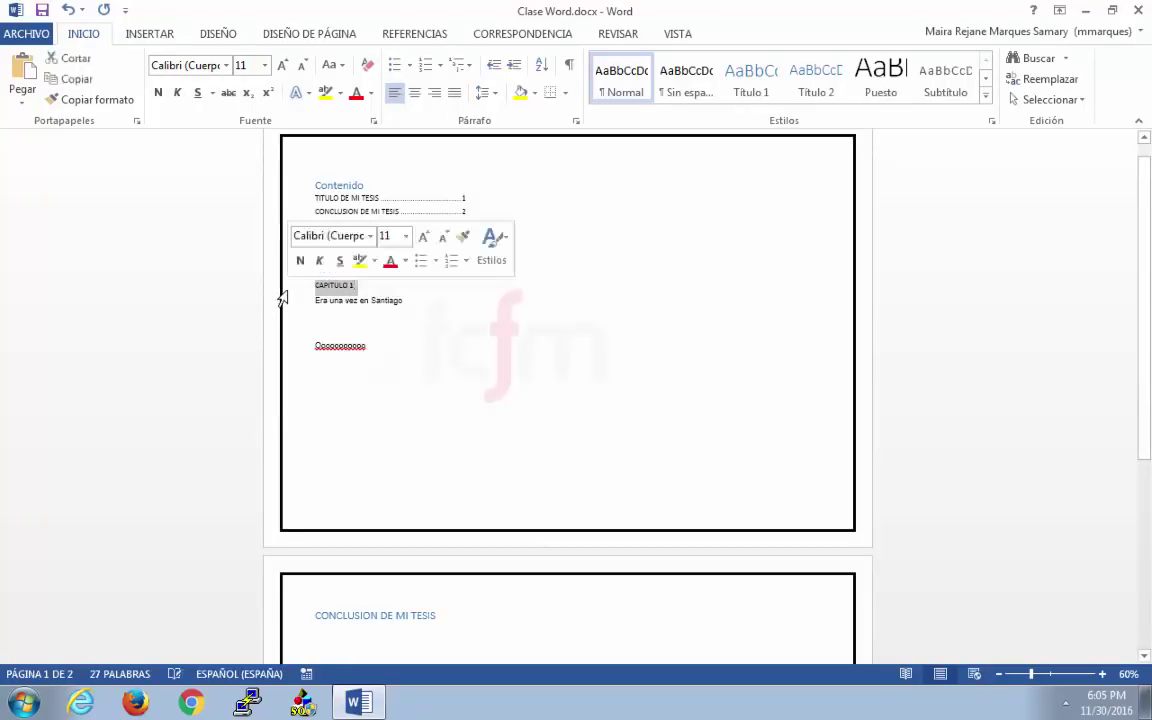
pyautogui.click(815, 80)
# - Add the line CAPITULO N below the CONCLUSION DE MI TESIS heading and give it the Título 2 style
pyautogui.click(445, 614)
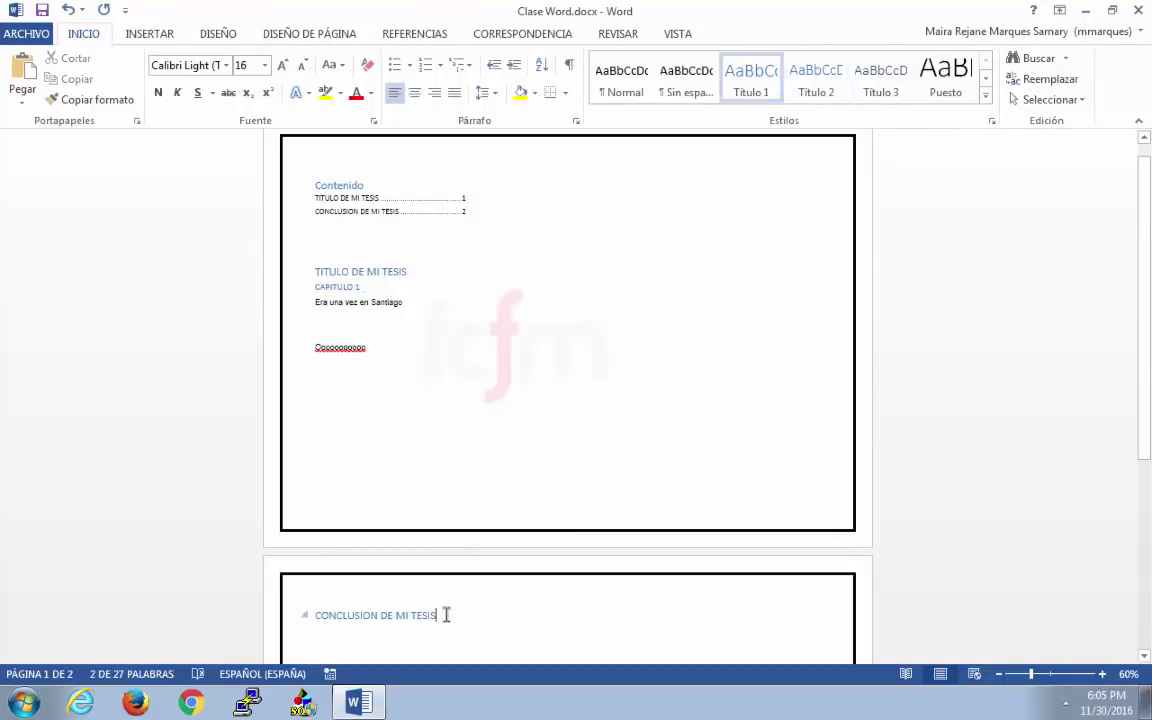
pyautogui.press('Return')
pyautogui.write('q')
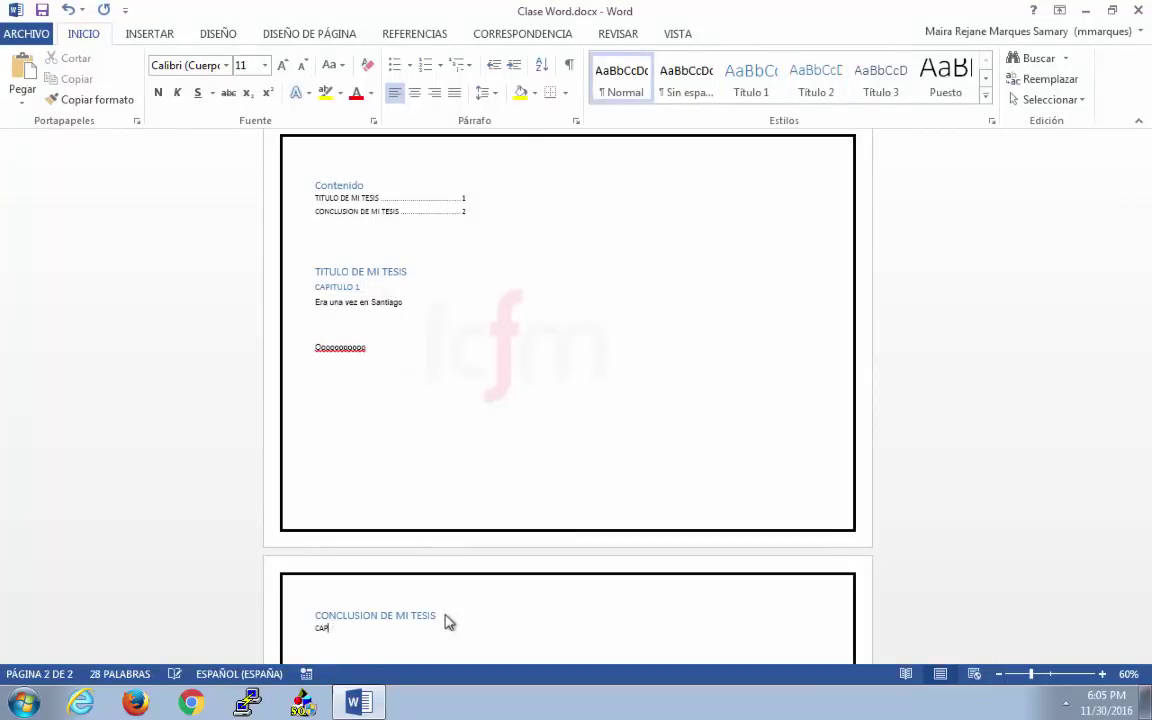
pyautogui.write('APITULO N')
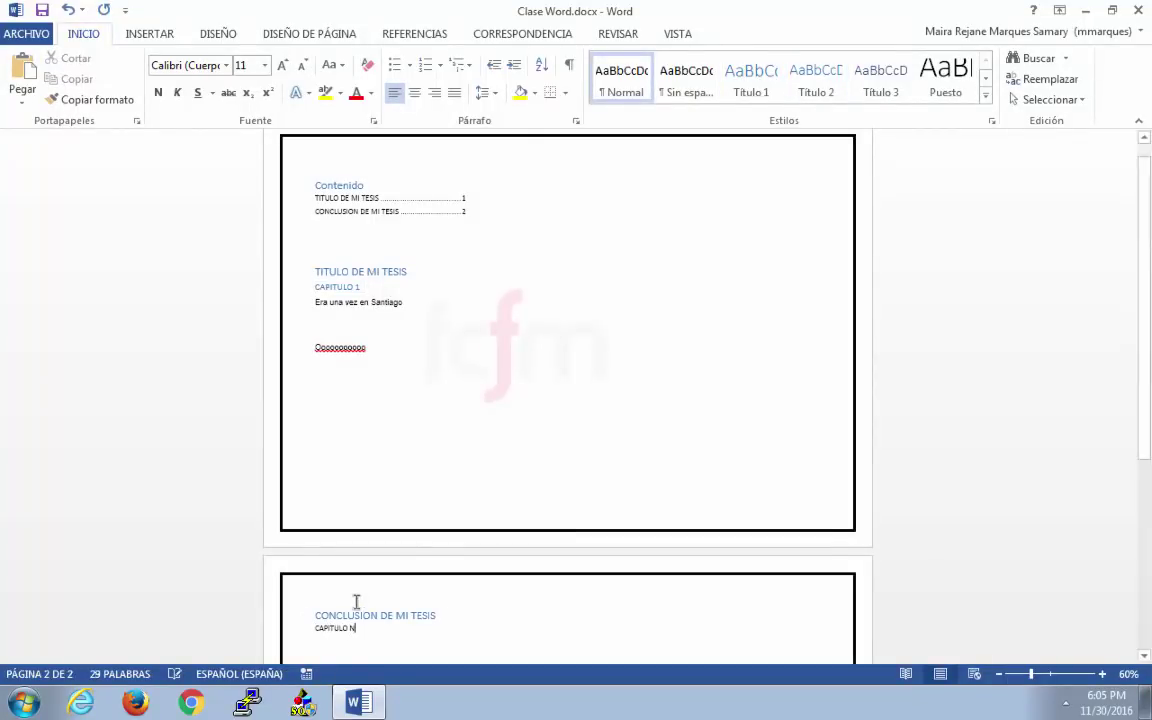
pyautogui.click(292, 629)
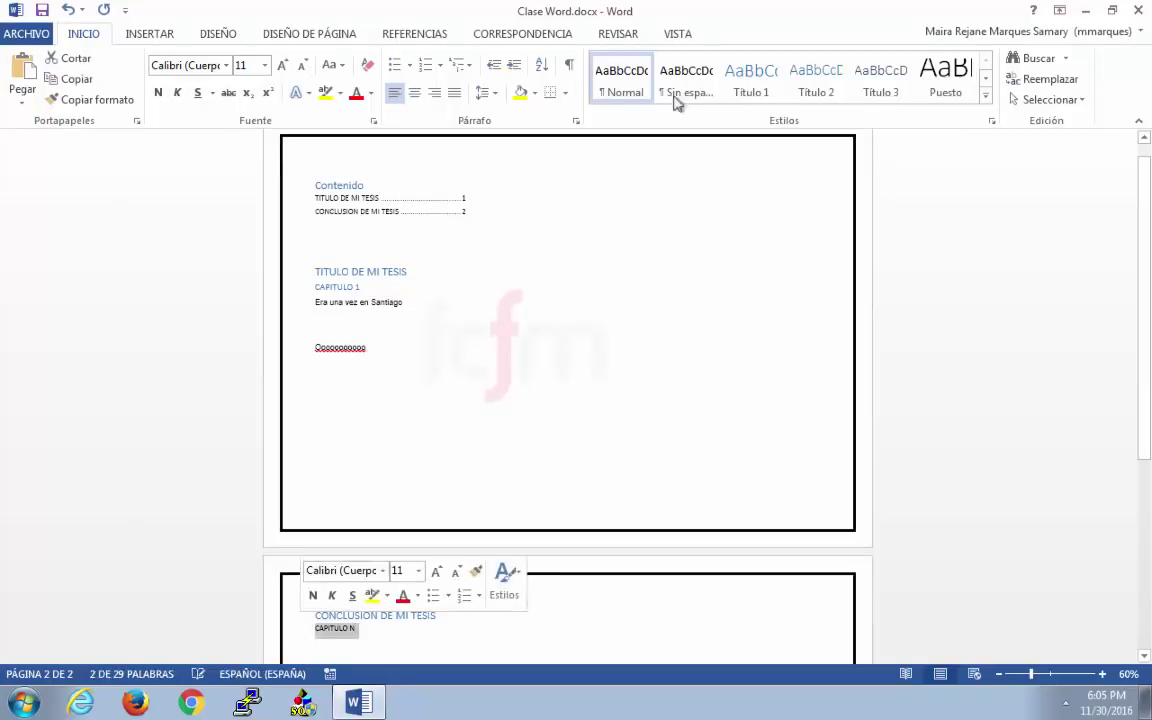
pyautogui.click(800, 86)
pyautogui.click(630, 333)
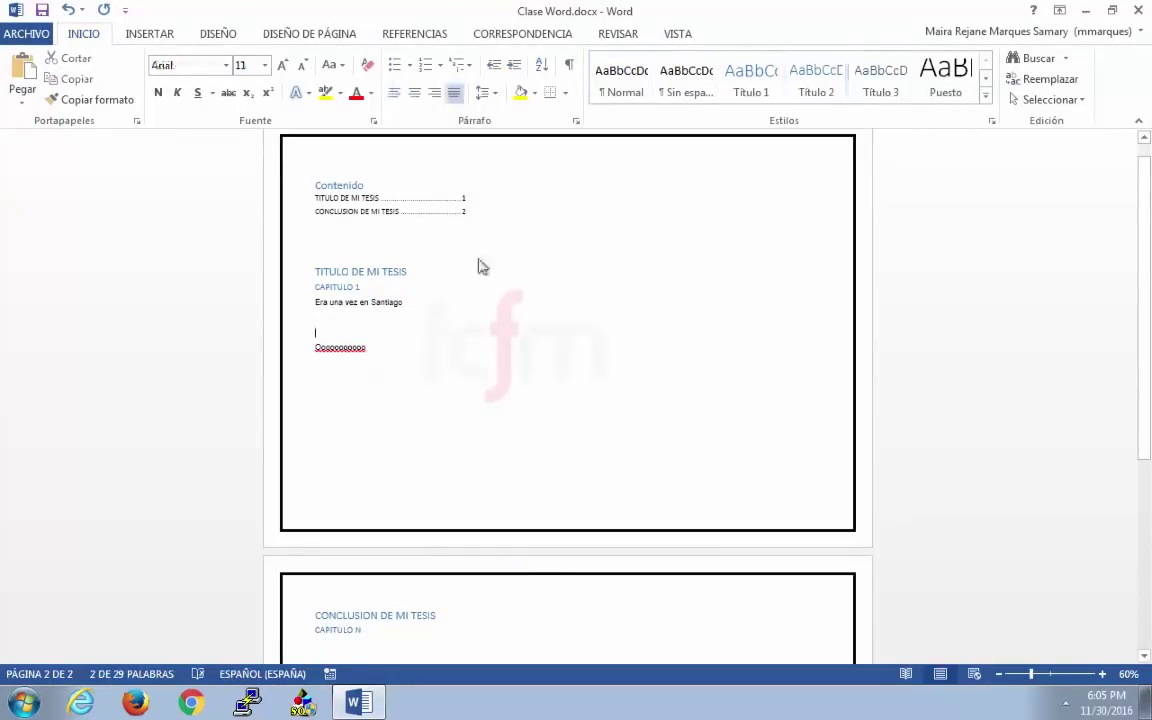
# - Update the whole table of contents again so that it includes the CAPITULO 1 and CAPITULO N subheadings
pyautogui.rightClick(413, 203)
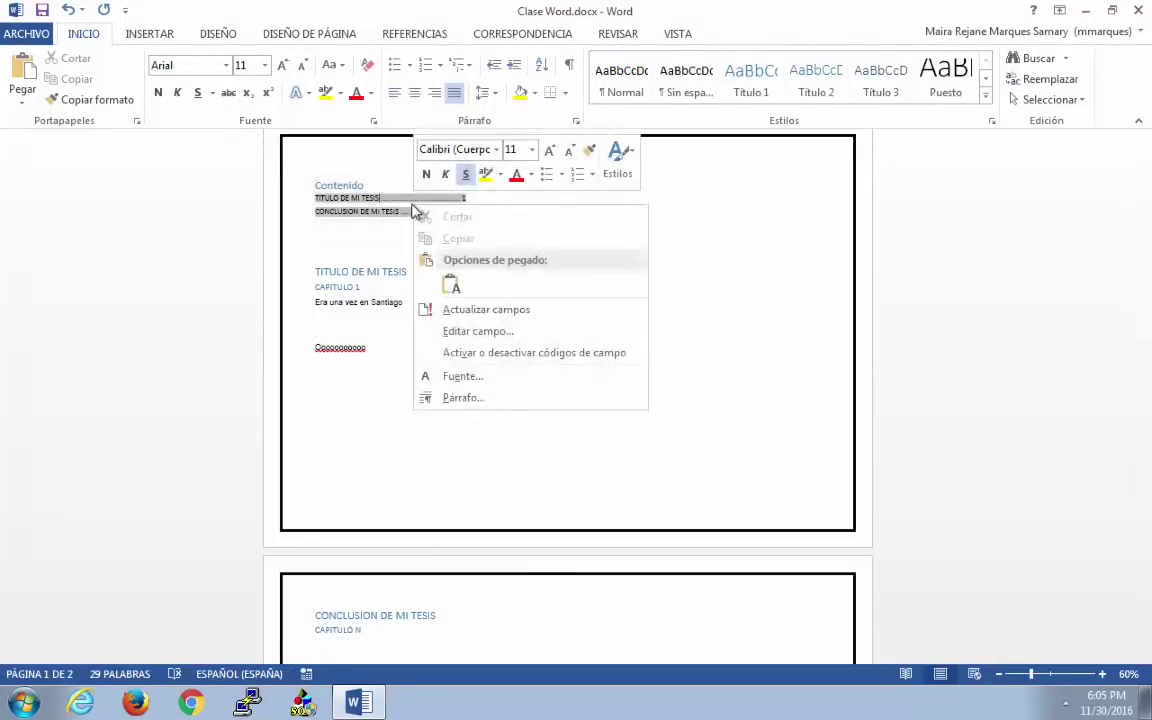
pyautogui.click(487, 309)
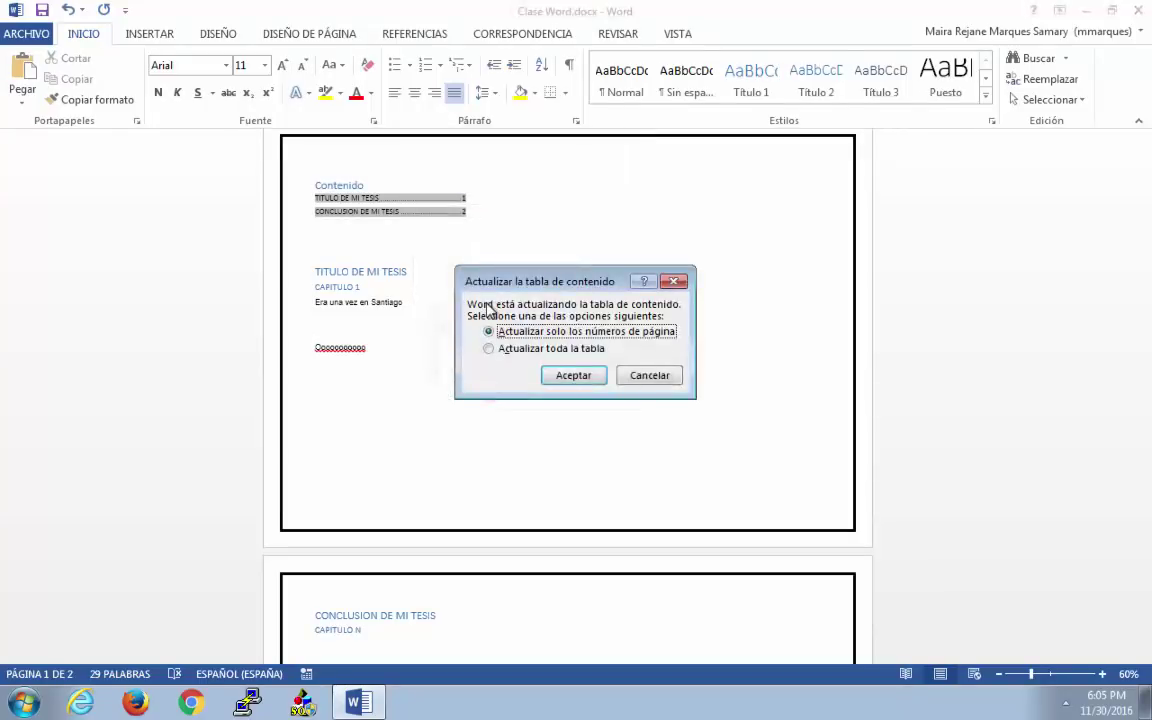
pyautogui.click(563, 350)
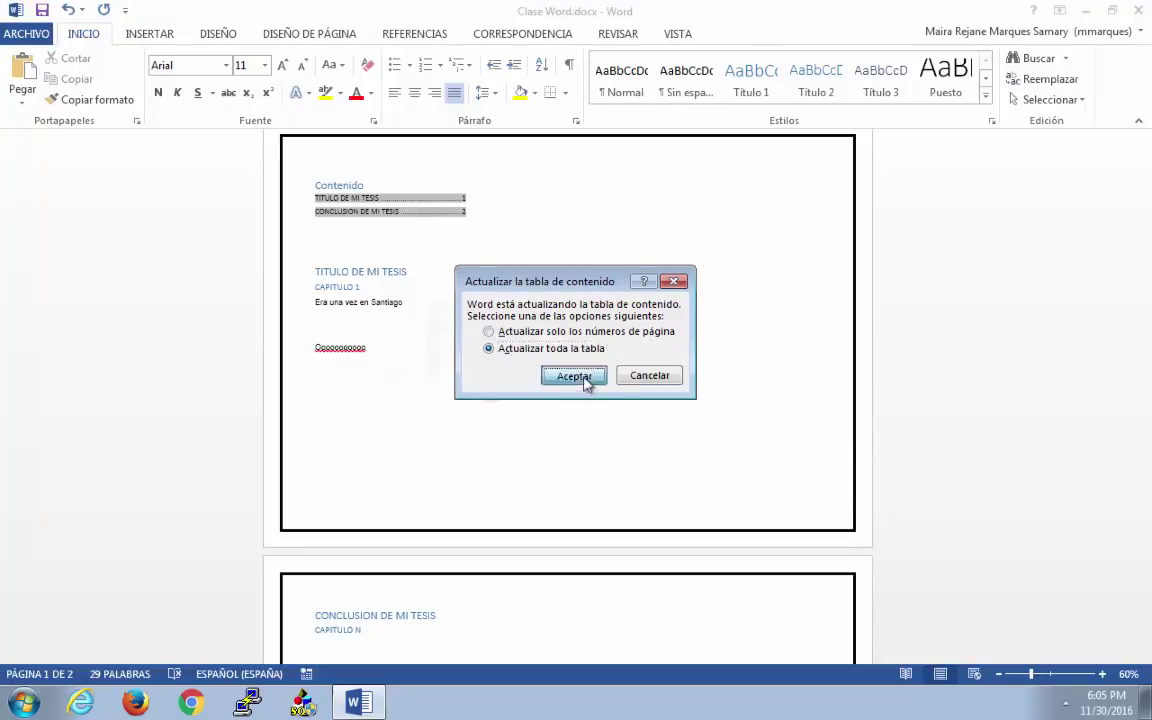
pyautogui.click(586, 378)
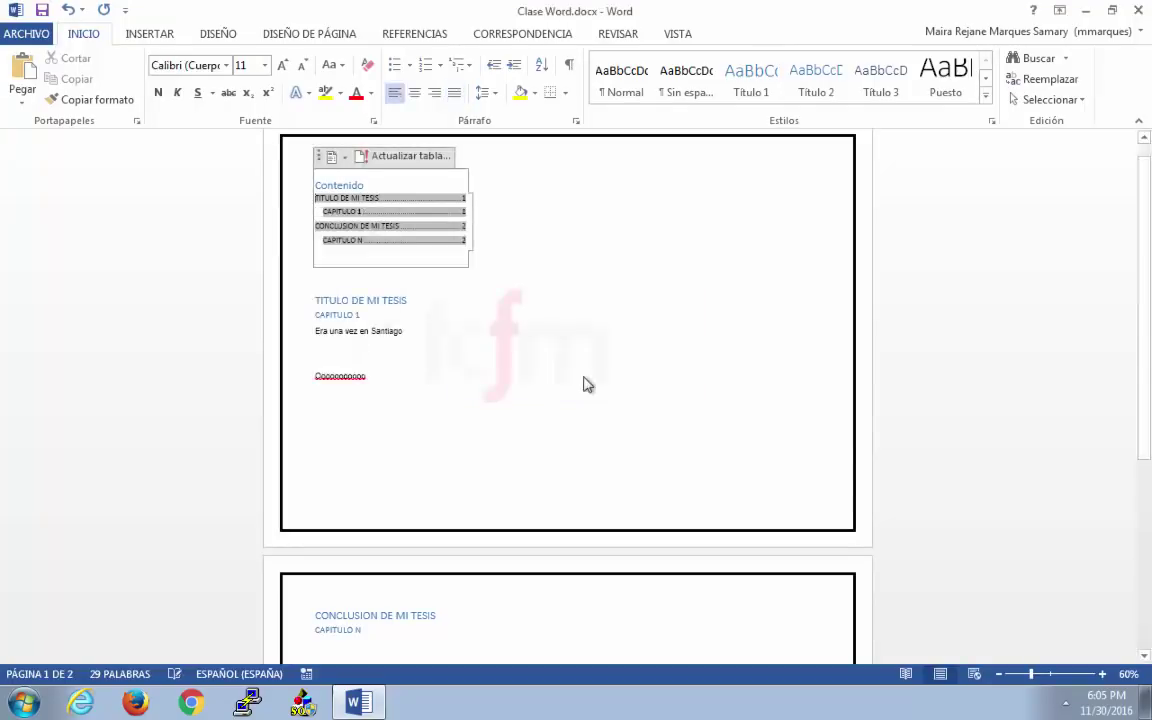
pyautogui.click(620, 307)
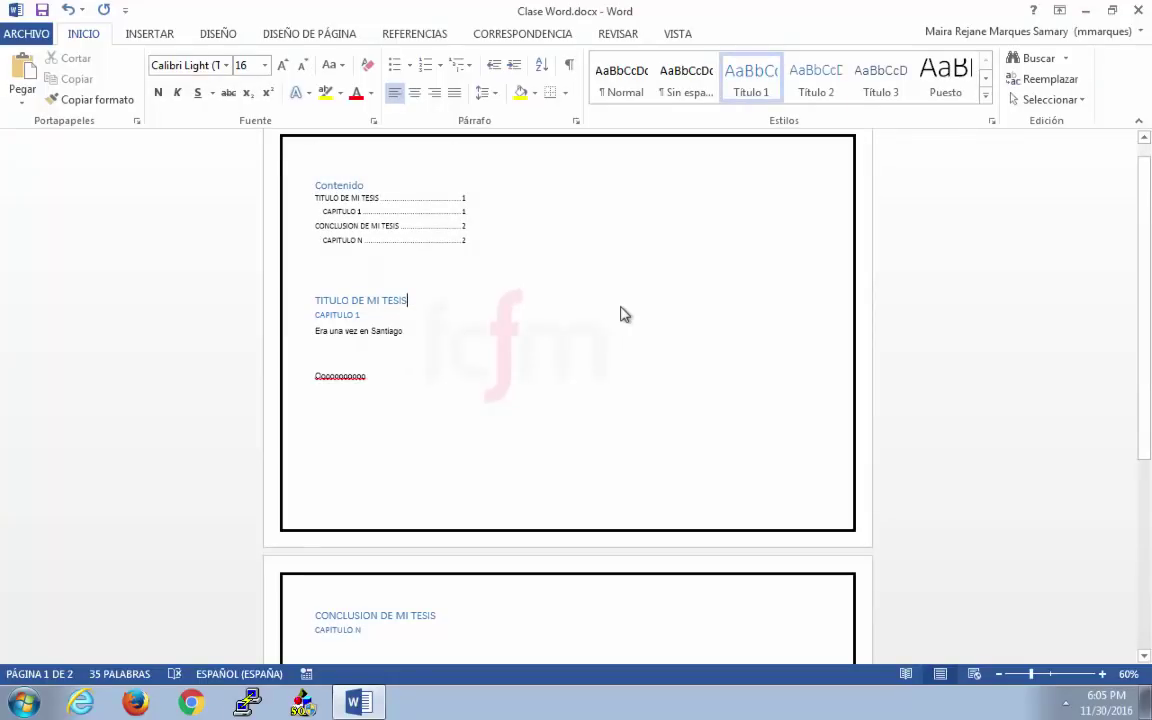